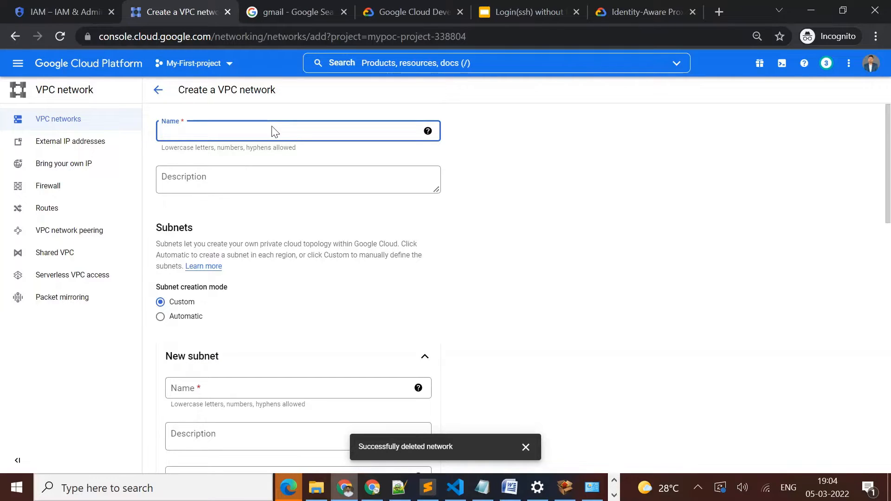
# Step: Name the new VPC network demo-vpc and its new subnet subnet-asia
pyautogui.write('demo-vp')
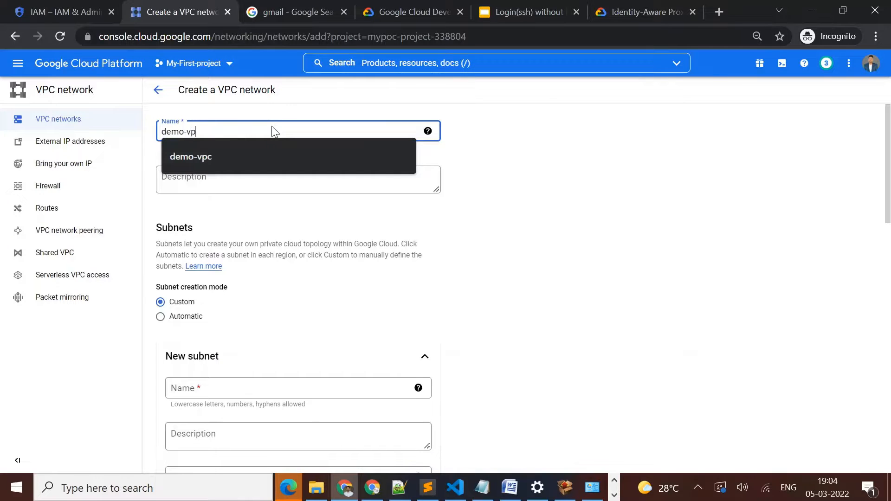
pyautogui.write('c')
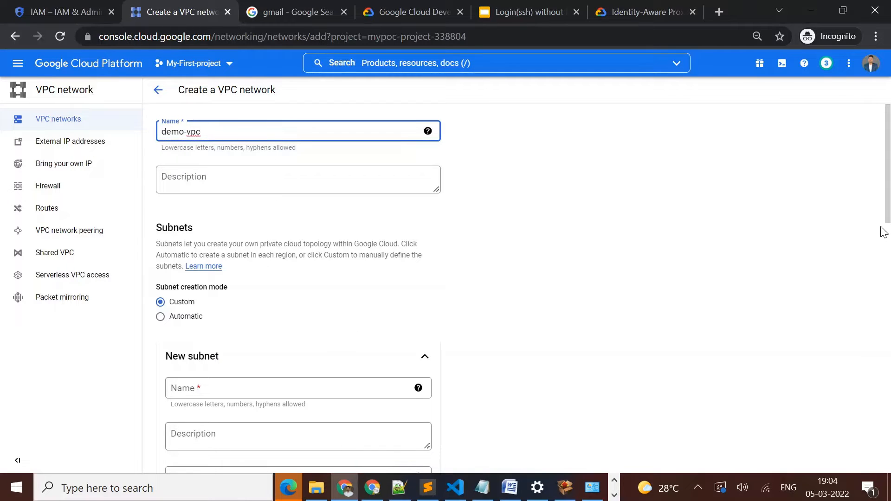
pyautogui.scroll(-4, 887, 207)
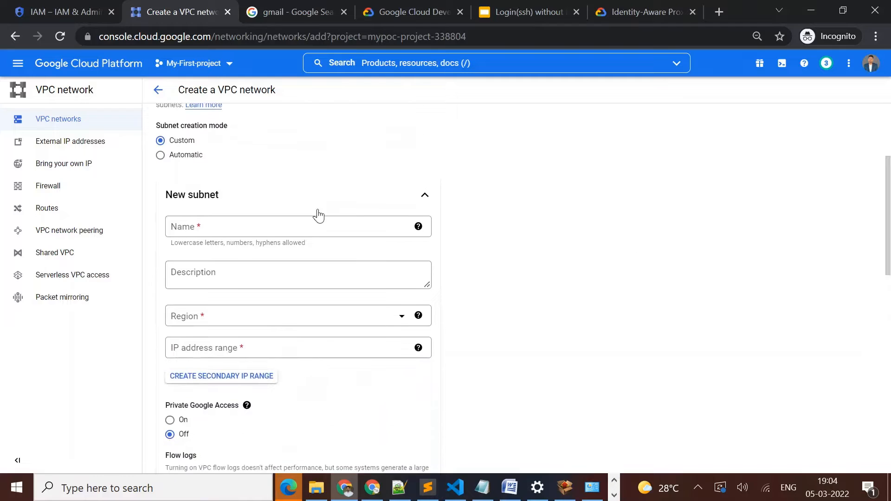
pyautogui.click(280, 231)
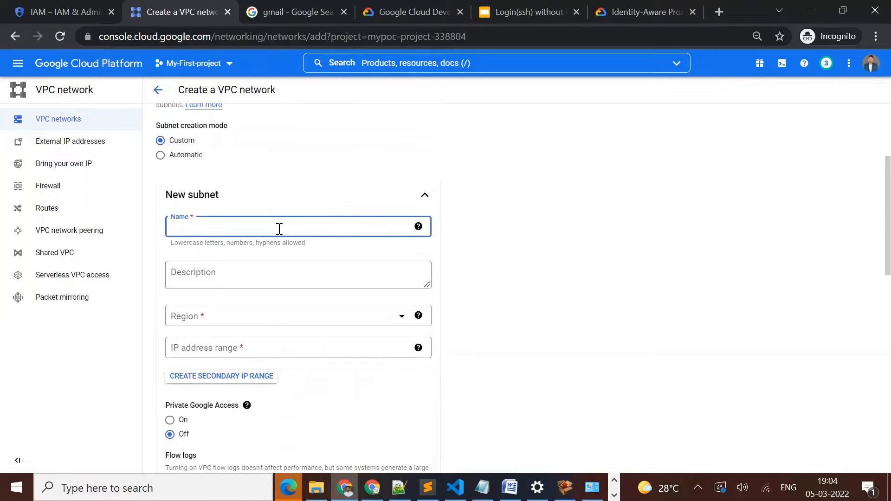
pyautogui.write('subne')
pyautogui.press('Down')
pyautogui.press('Return')
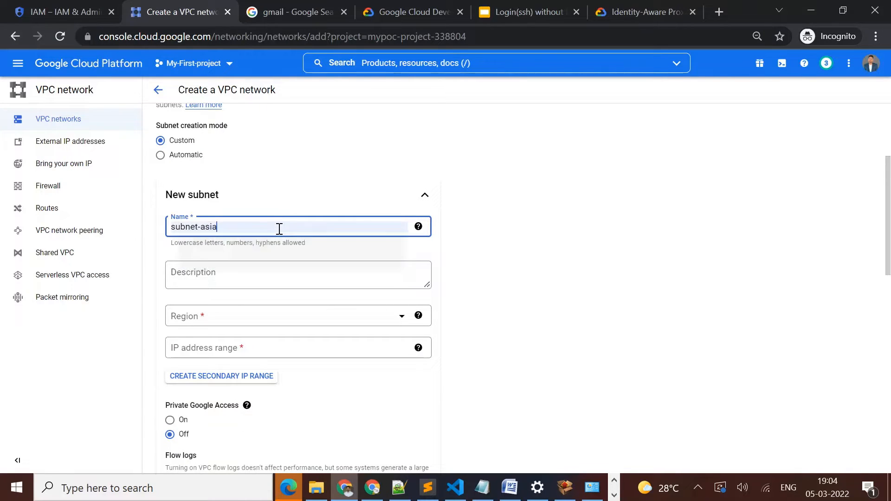
# Step: Set the subnet's region to asia-south1 and its IP address range to 10.0.0.0/24
pyautogui.click(259, 319)
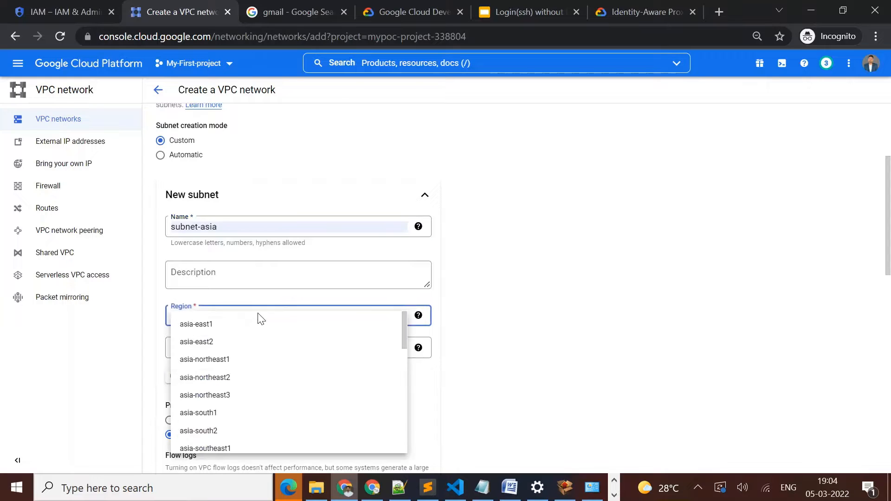
pyautogui.click(216, 413)
pyautogui.click(313, 355)
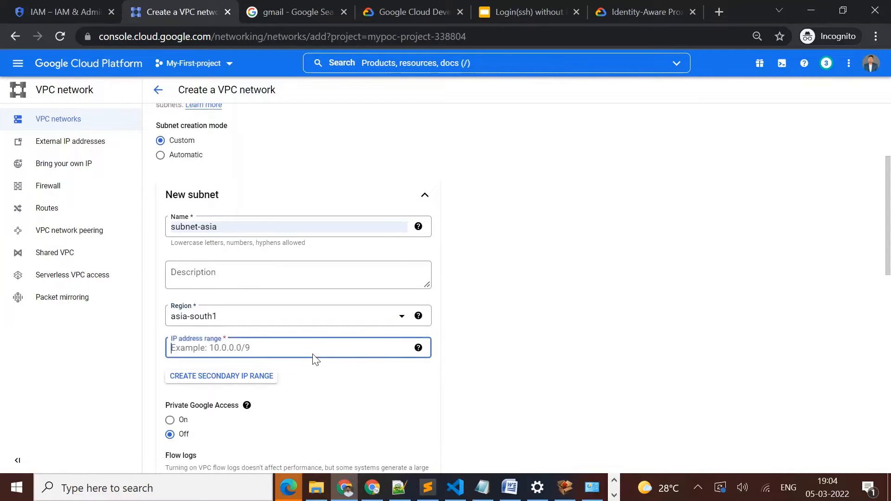
pyautogui.write('10.0.0.0/24')
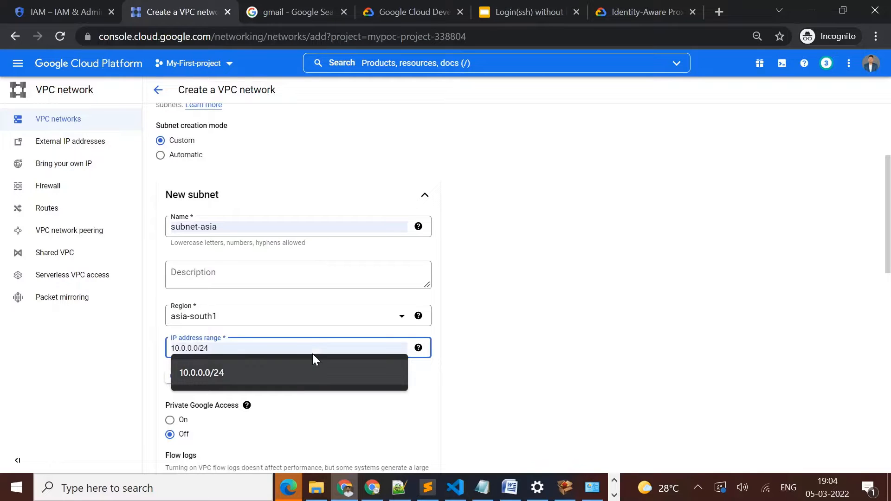
pyautogui.click(313, 355)
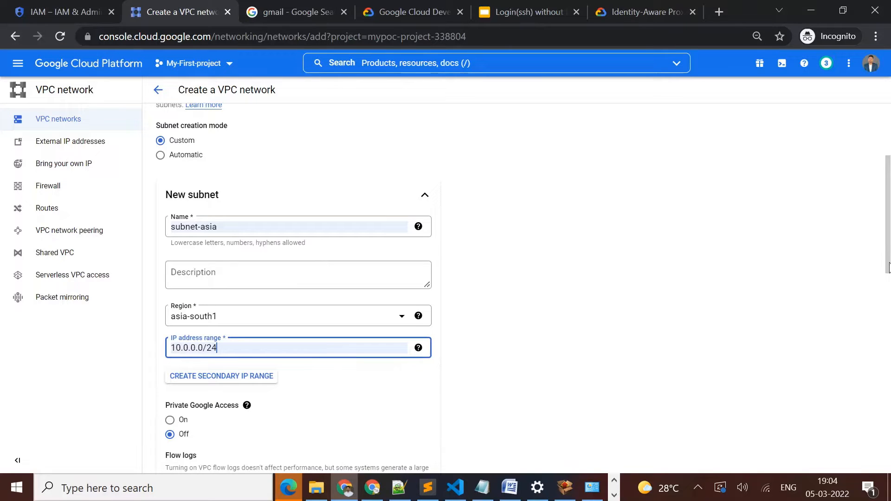
# Step: Apply the demo-vpc-allow-ssh firewall rule and create the VPC network
pyautogui.moveTo(888, 232); pyautogui.dragTo(888, 295)
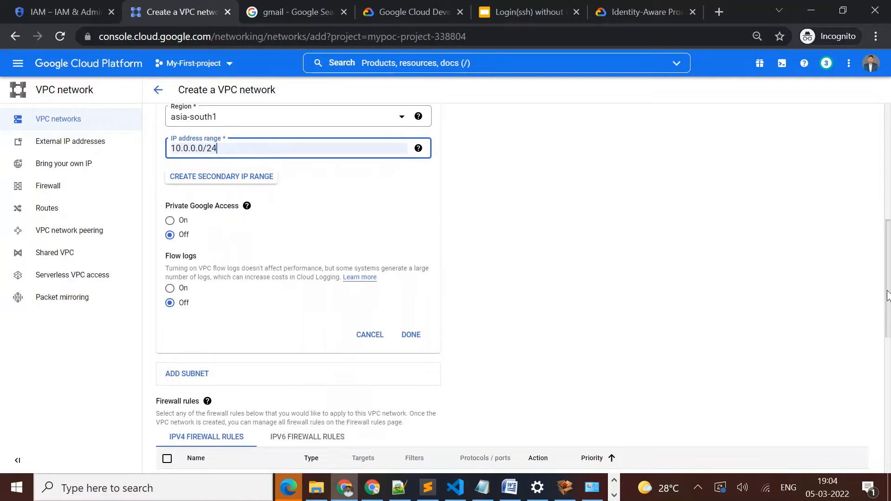
pyautogui.scroll(-6, 391, 320)
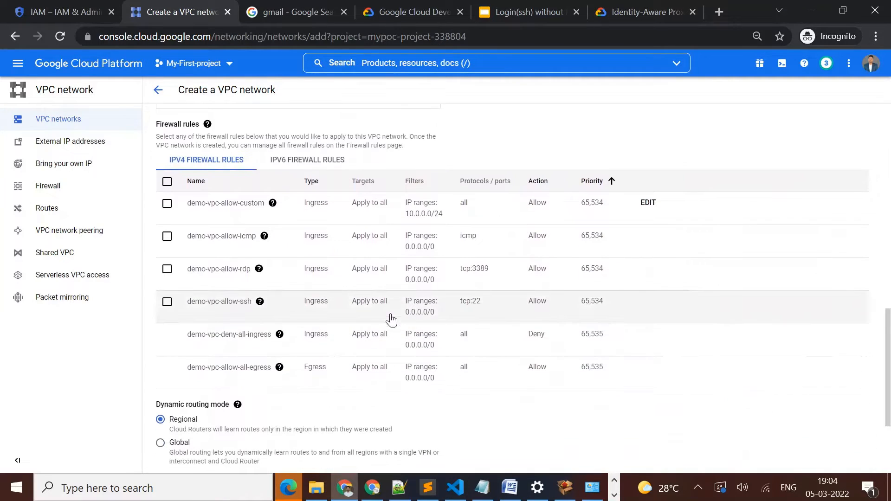
pyautogui.click(167, 302)
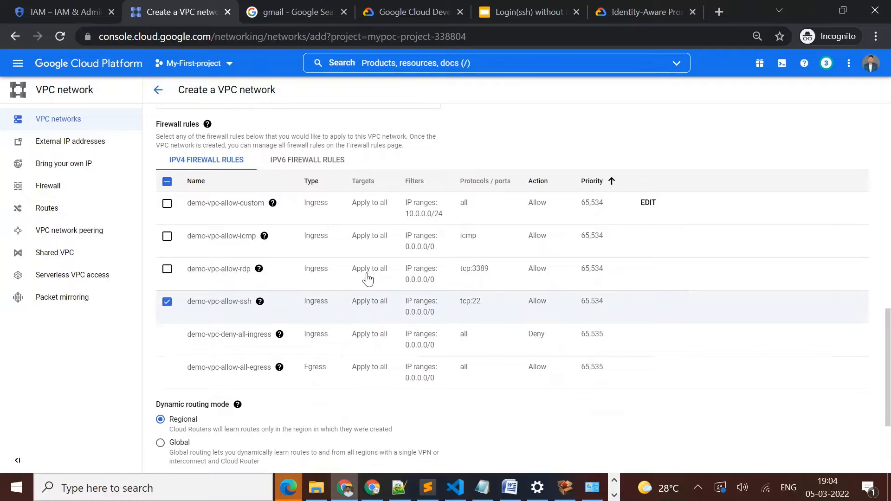
pyautogui.moveTo(889, 338); pyautogui.dragTo(890, 383)
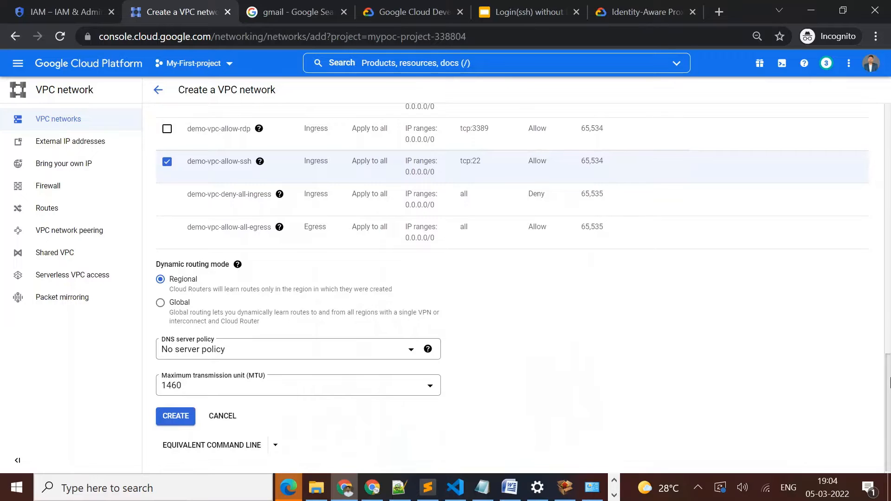
pyautogui.click(171, 420)
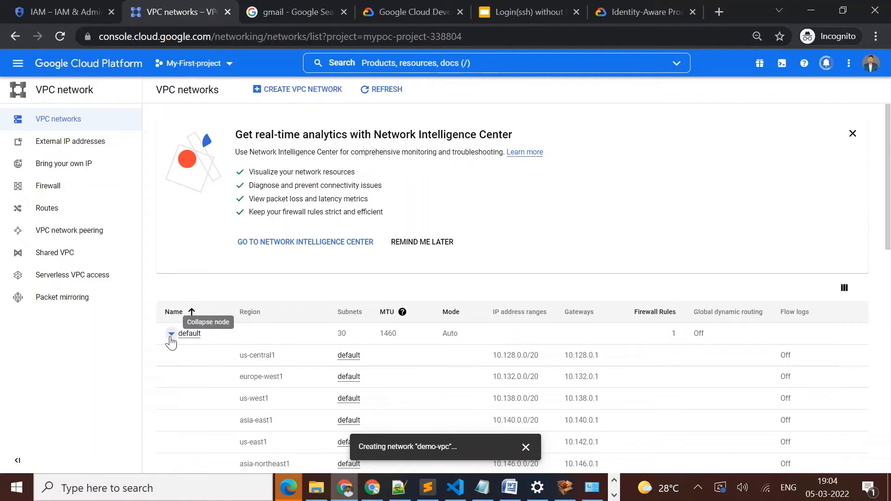
pyautogui.click(170, 337)
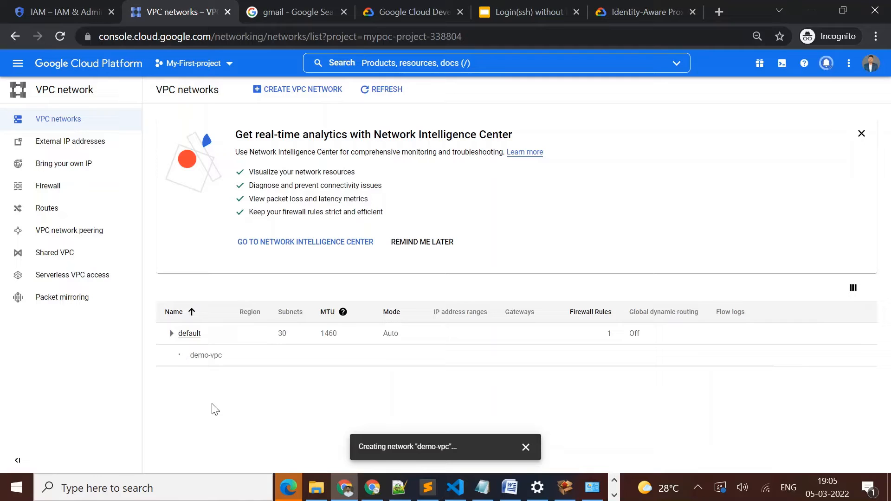
# Step: Go to the VM instances of Compute Engine and start creating a new instance
pyautogui.click(69, 12)
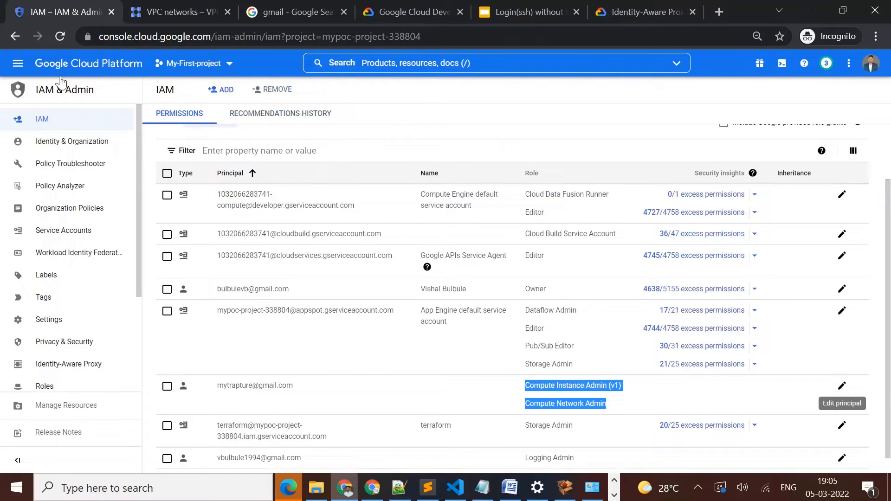
pyautogui.click(17, 68)
pyautogui.moveTo(123, 203)
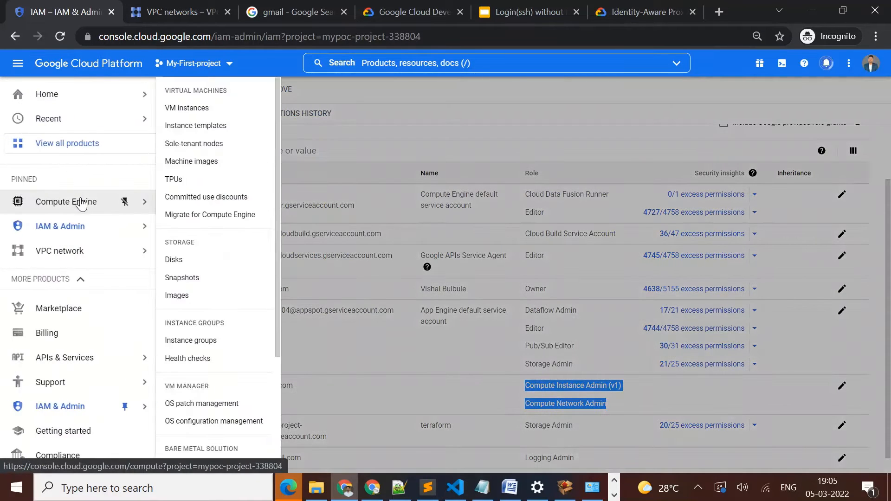
pyautogui.click(198, 111)
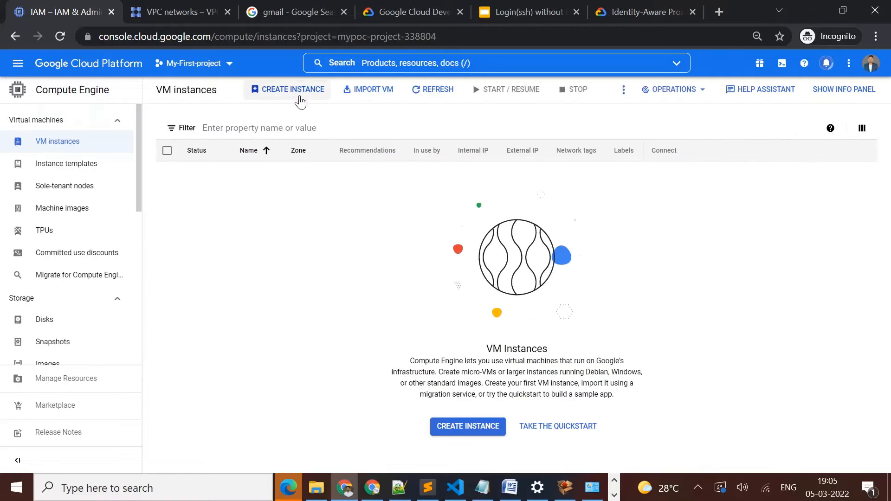
pyautogui.click(299, 99)
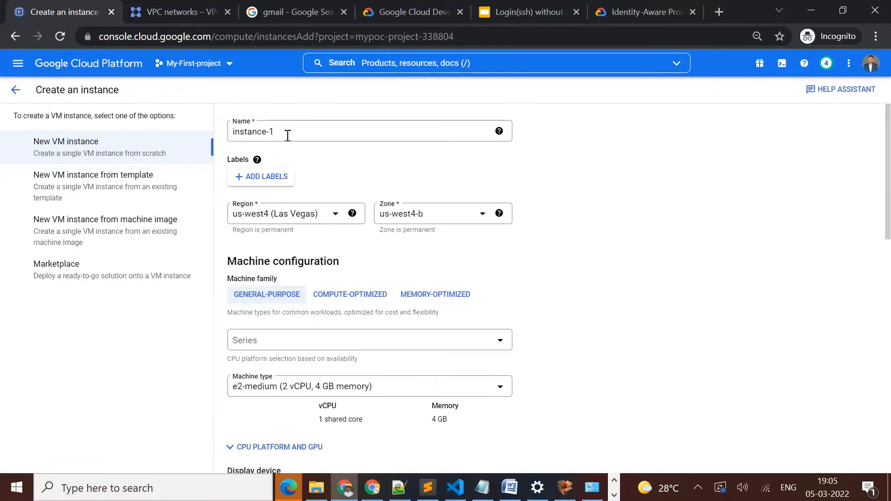
# Step: Name the VM demo-instance and set its region to asia-south1 (Mumbai)
pyautogui.tripleClick(277, 131)
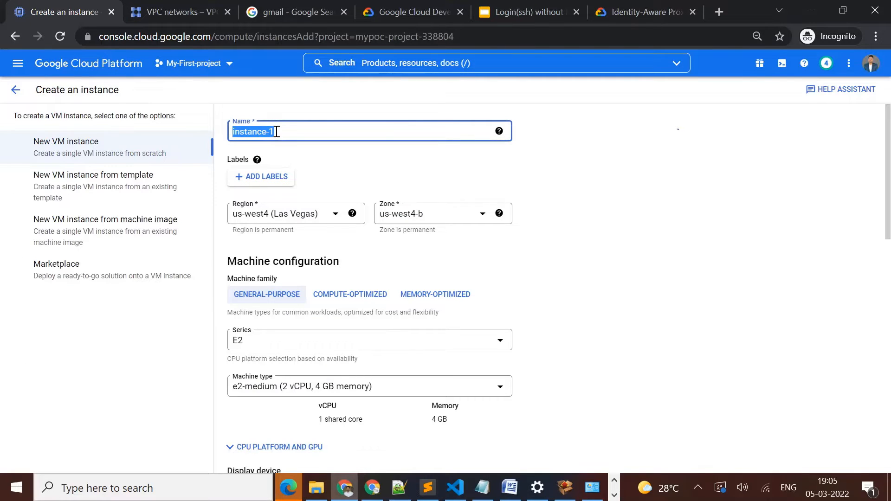
pyautogui.press('BackSpace')
pyautogui.write('demo-')
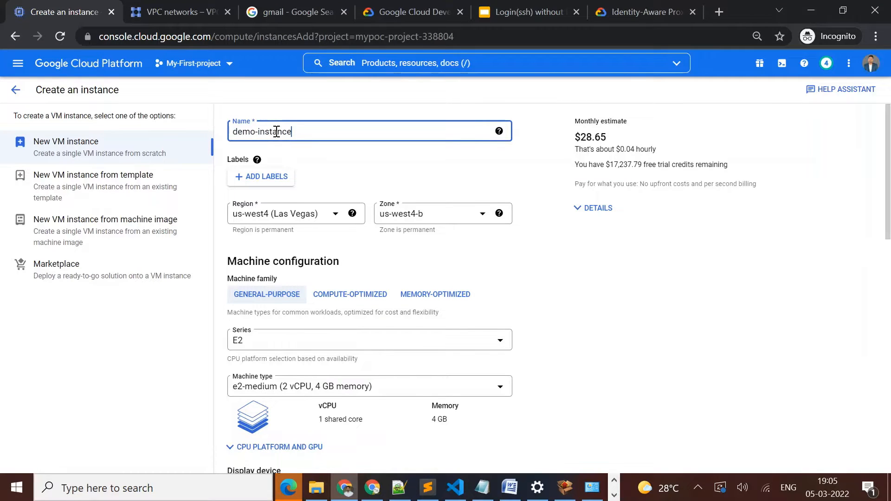
pyautogui.click(296, 220)
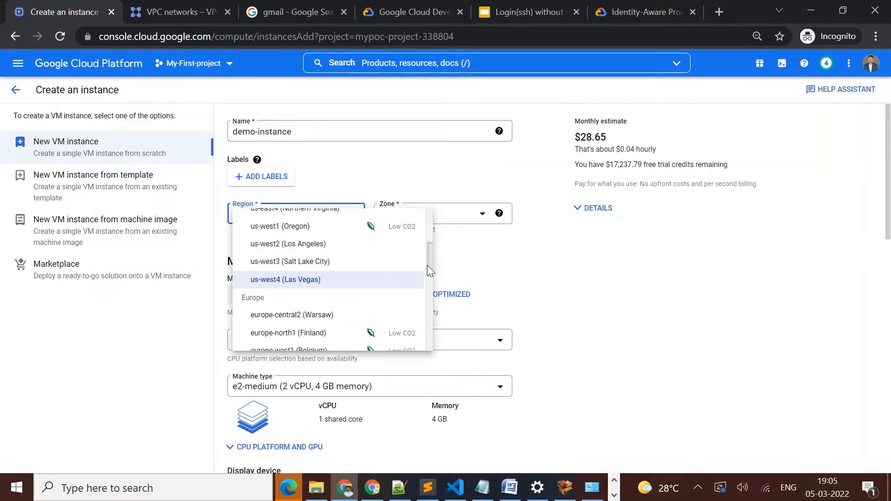
pyautogui.moveTo(427, 265); pyautogui.dragTo(437, 338)
pyautogui.click(300, 280)
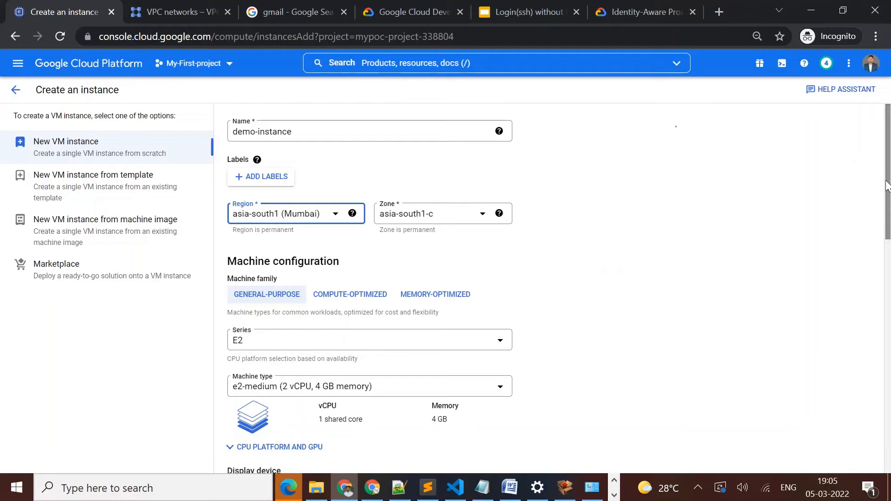
# Step: Add the network tag iap-demo in the instance's advanced networking settings
pyautogui.moveTo(886, 186); pyautogui.dragTo(887, 432)
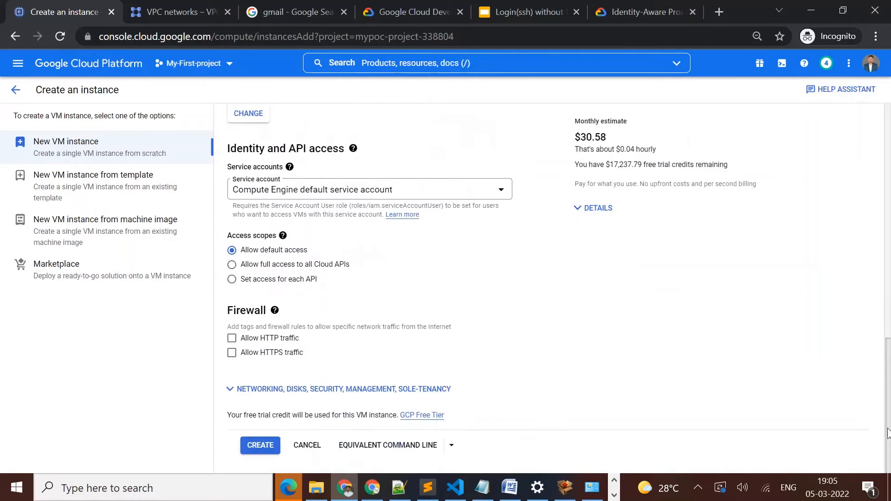
pyautogui.click(366, 389)
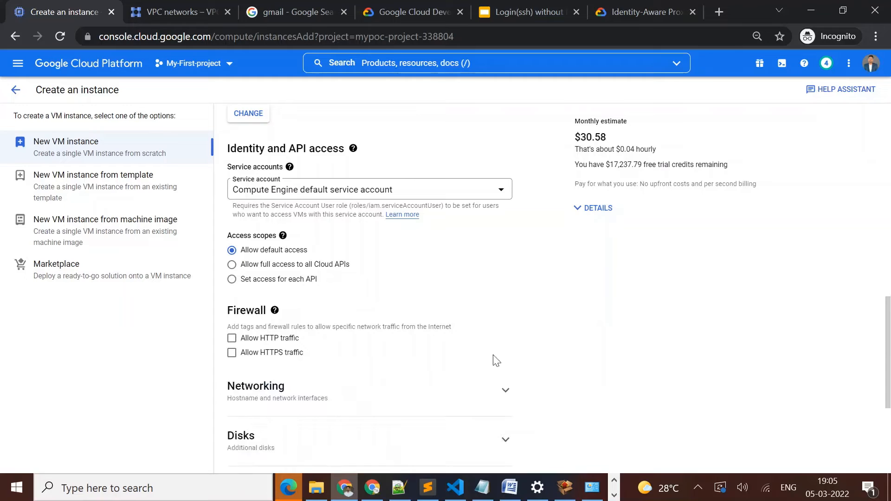
pyautogui.scroll(-3, 497, 360)
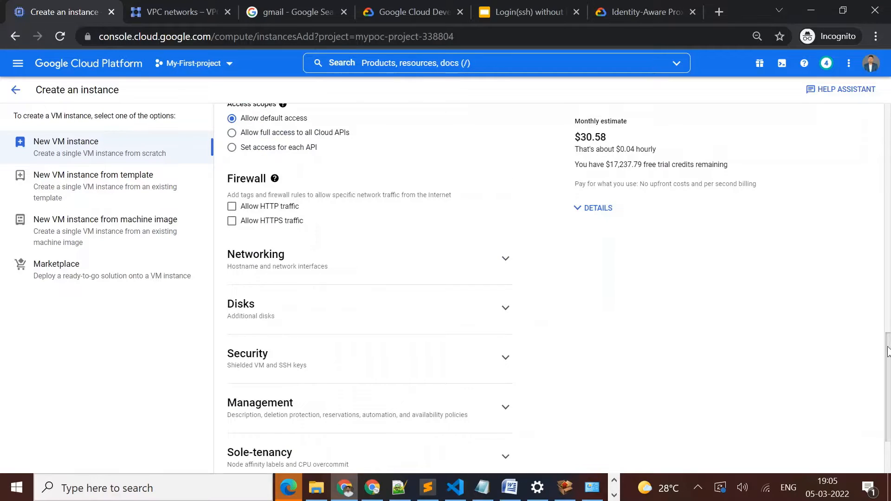
pyautogui.moveTo(888, 351); pyautogui.dragTo(888, 376)
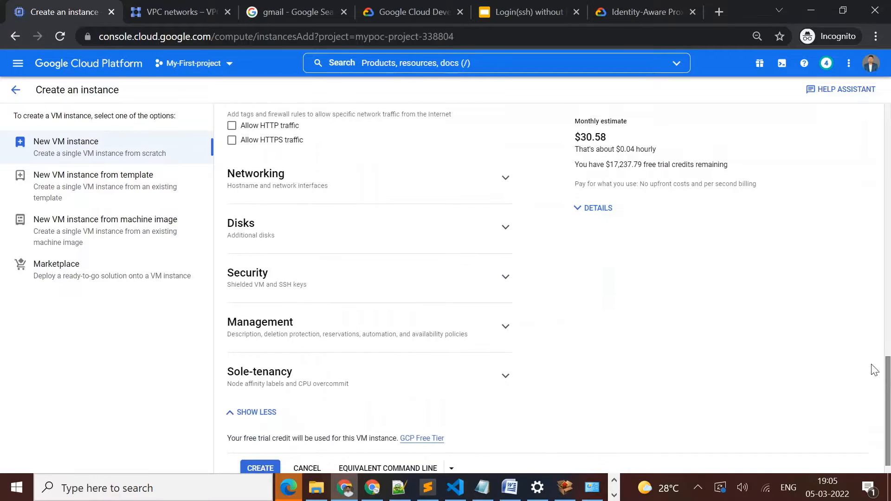
pyautogui.click(506, 179)
pyautogui.click(276, 213)
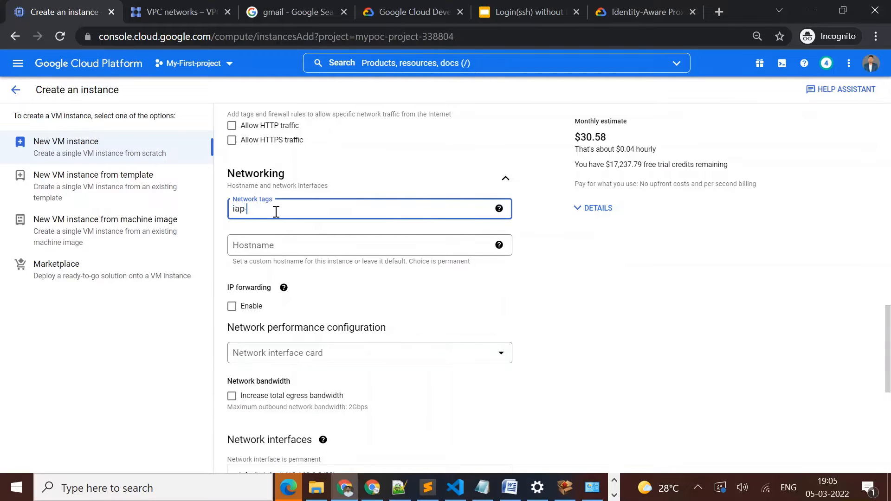
pyautogui.write('iap-demo')
pyautogui.press('Return')
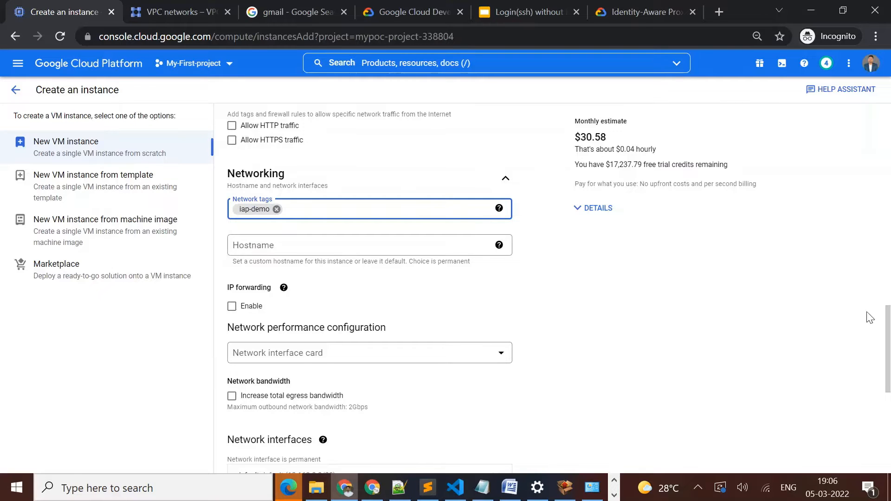
# Step: Try to attach the VM's network interface to the demo-vpc network and choose a subnetwork for it
pyautogui.moveTo(888, 342); pyautogui.dragTo(886, 397)
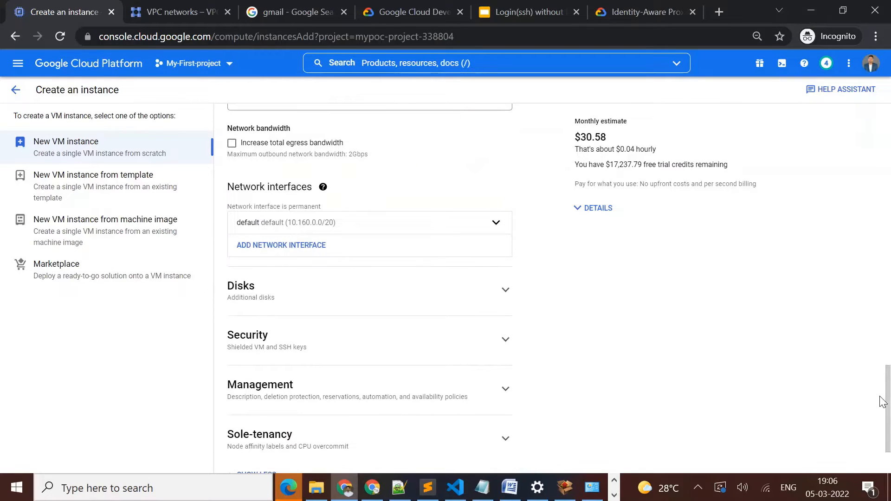
pyautogui.click(496, 224)
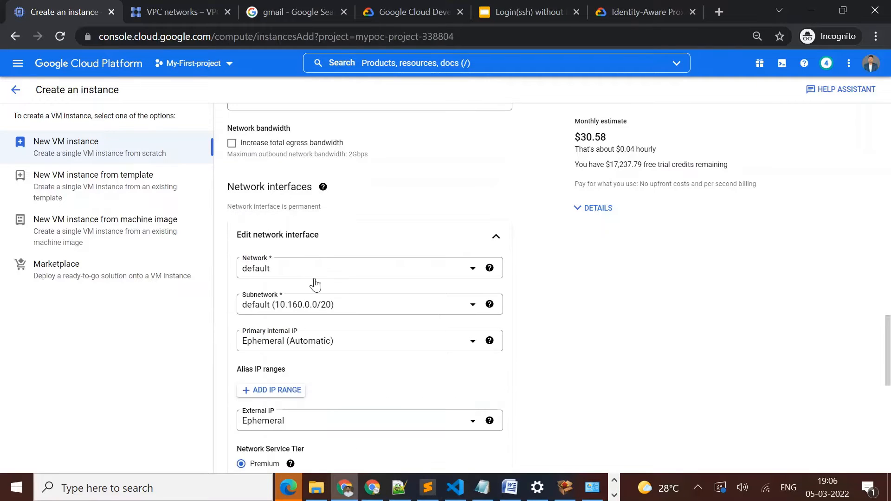
pyautogui.click(347, 277)
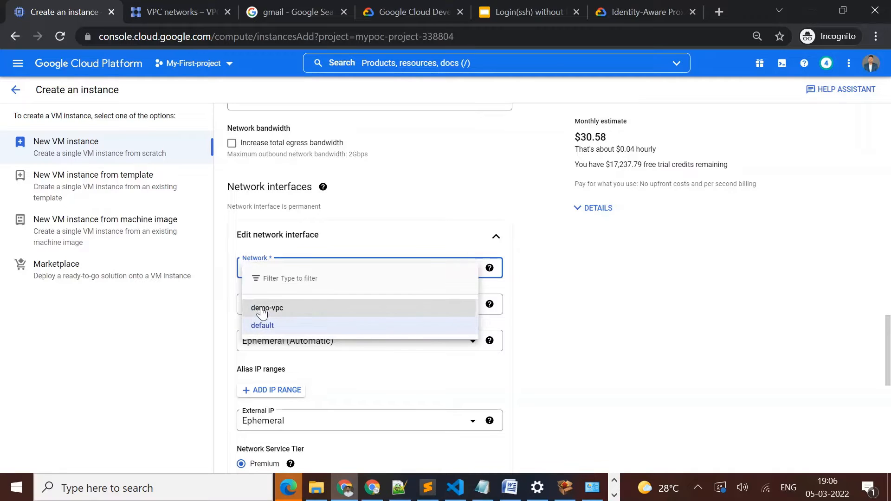
pyautogui.click(637, 308)
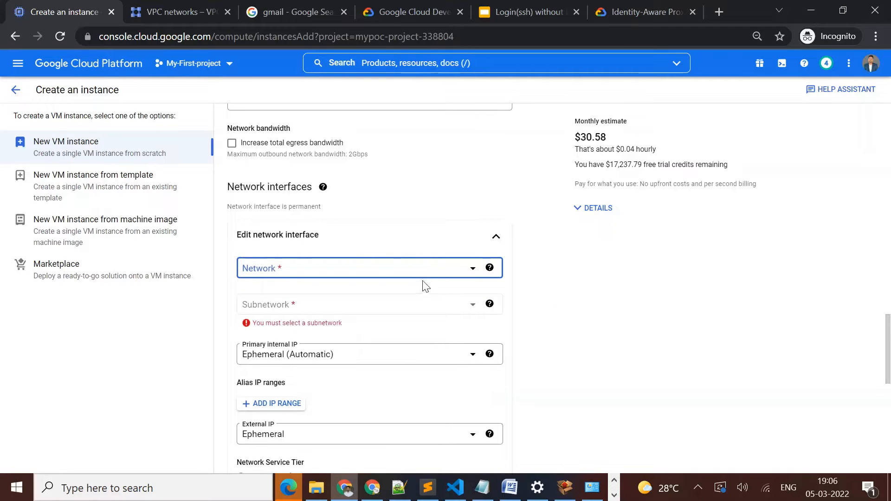
pyautogui.click(410, 300)
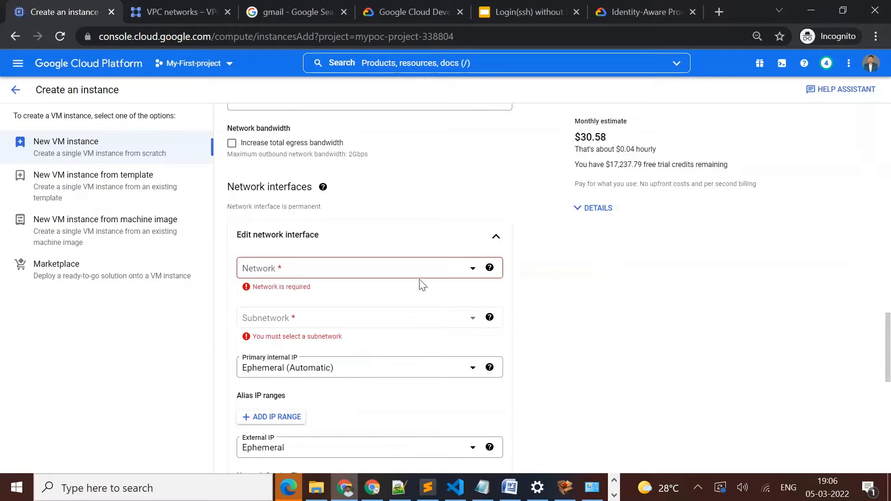
pyautogui.click(402, 275)
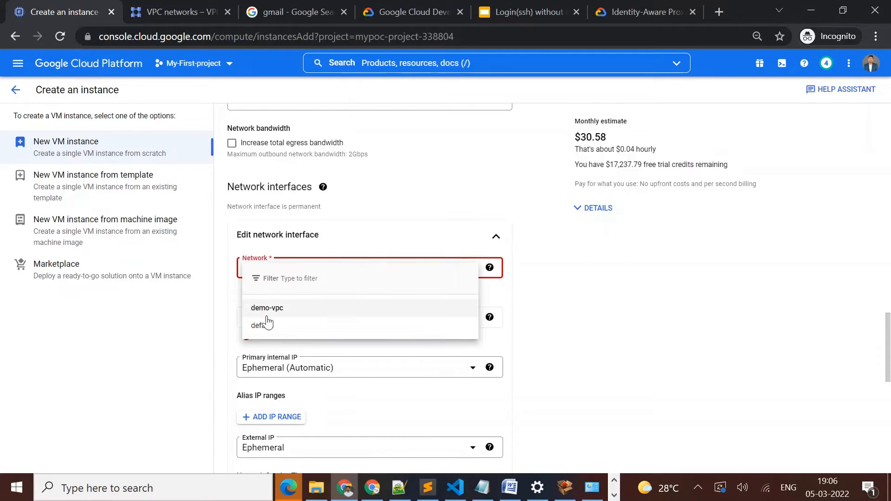
pyautogui.click(288, 312)
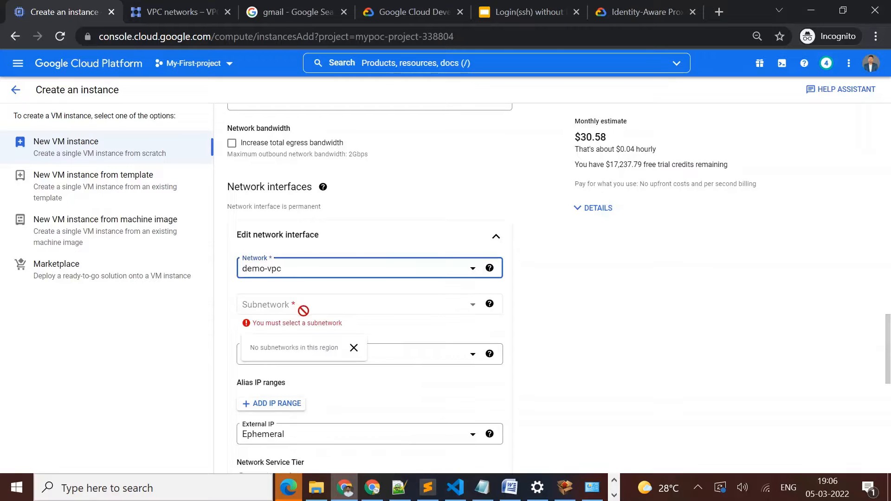
pyautogui.click(388, 302)
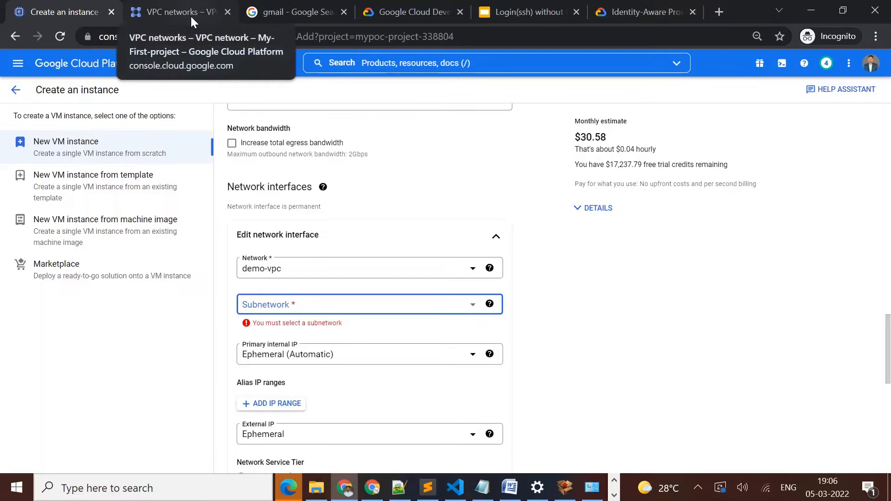
# Step: Check the region of demo-vpc's subnet in the VPC networks list and return to the instance form
pyautogui.click(190, 15)
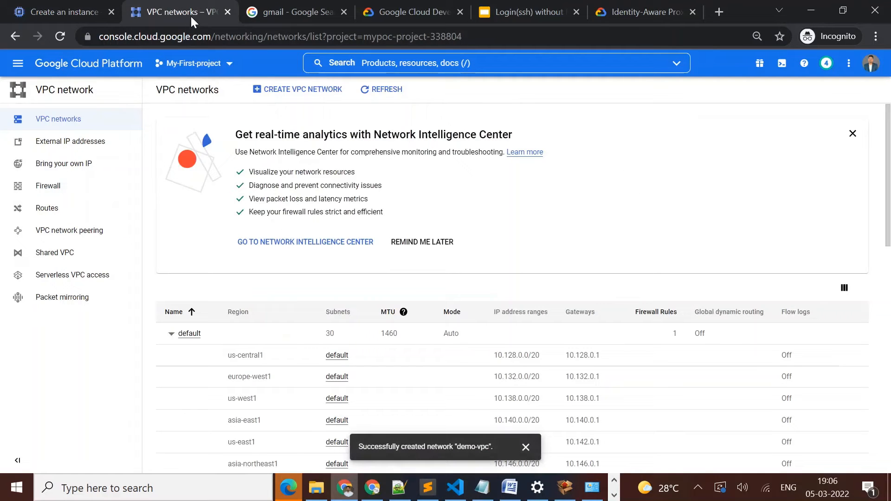
pyautogui.click(171, 334)
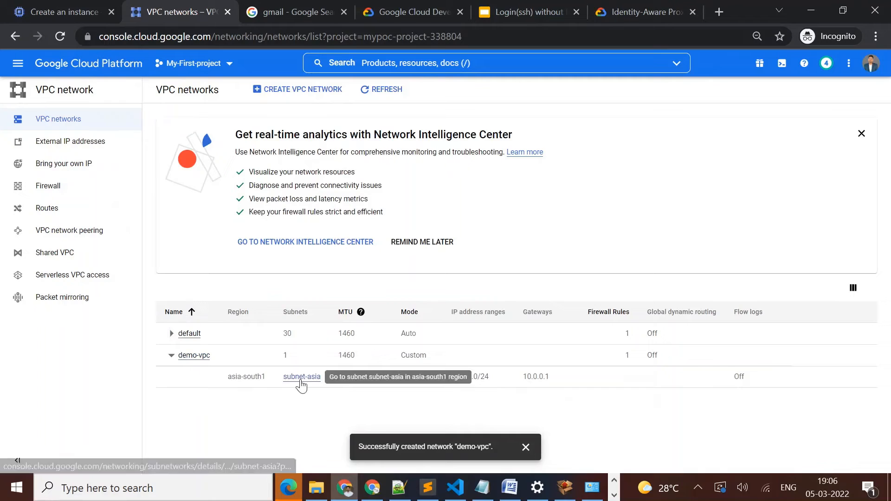
pyautogui.click(70, 11)
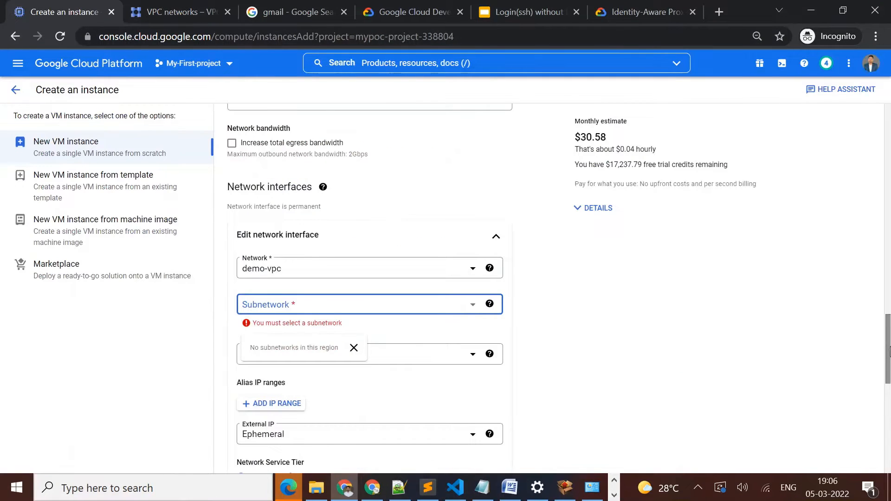
# Step: Retry choosing a subnetwork of demo-vpc for the network interface and reopen the list of available networks
pyautogui.moveTo(886, 358); pyautogui.dragTo(868, 366)
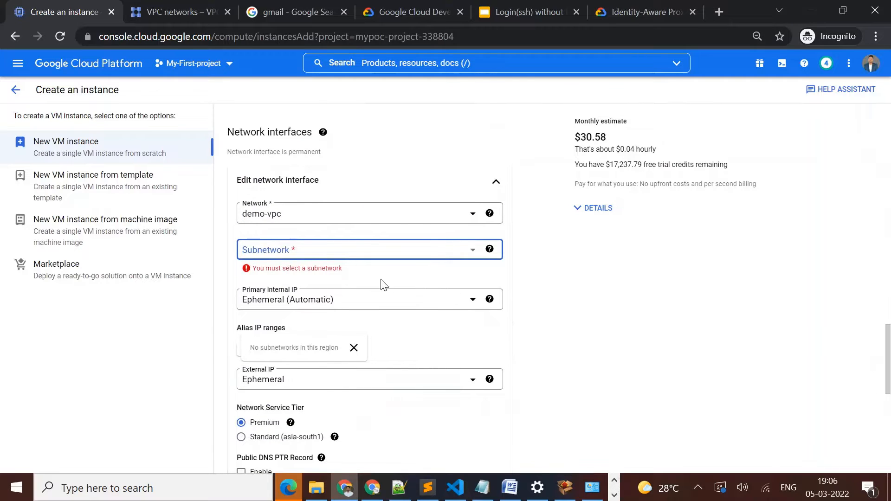
pyautogui.click(370, 258)
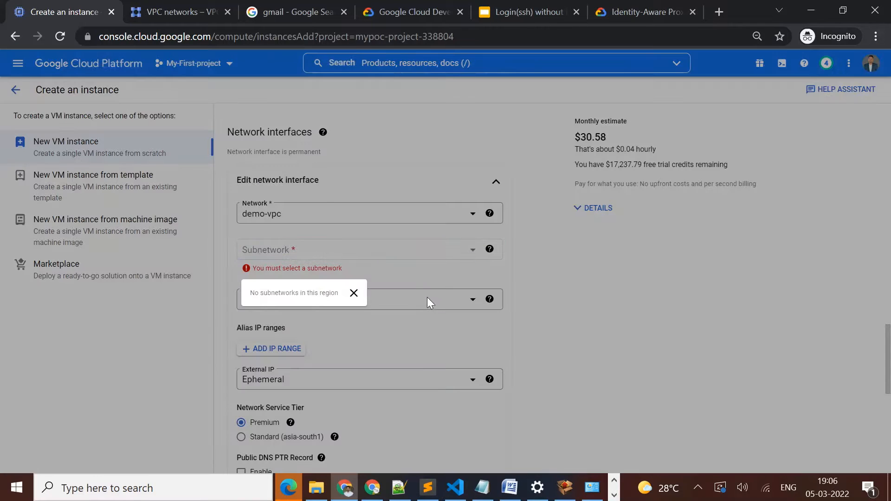
pyautogui.click(426, 276)
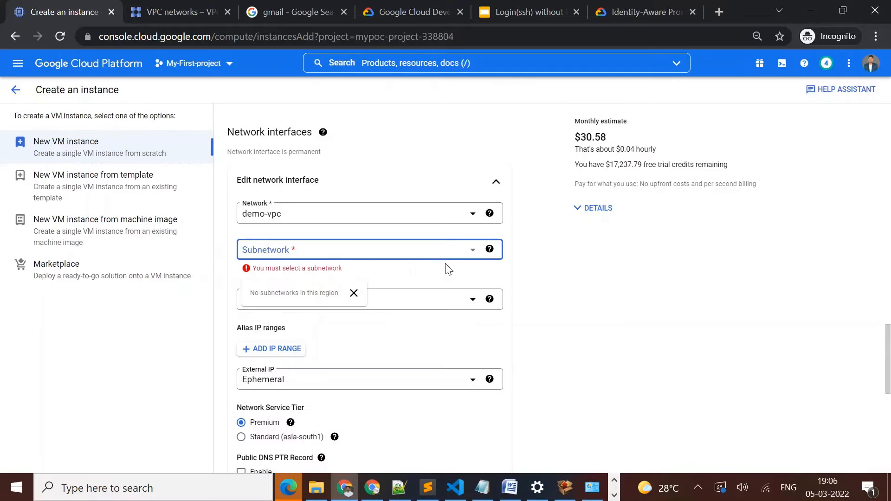
pyautogui.click(468, 221)
pyautogui.click(467, 222)
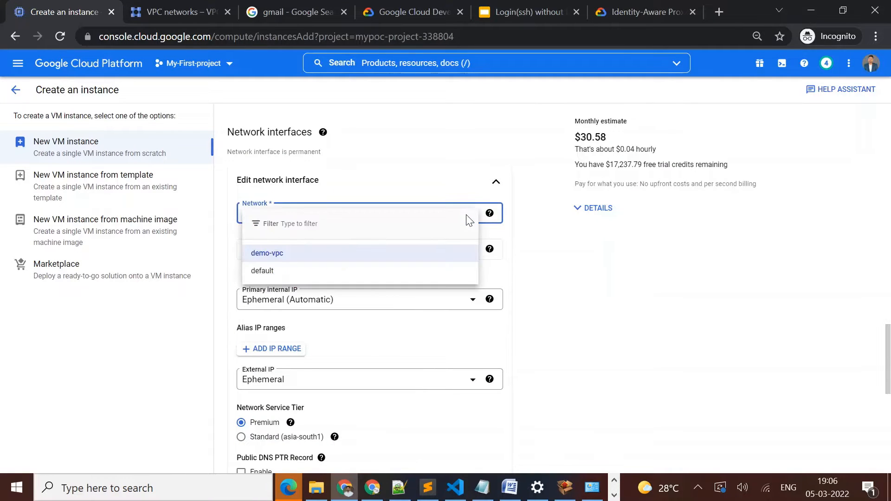
# Step: Reload the instance creation form and name the new VM demo-instance
pyautogui.click(59, 35)
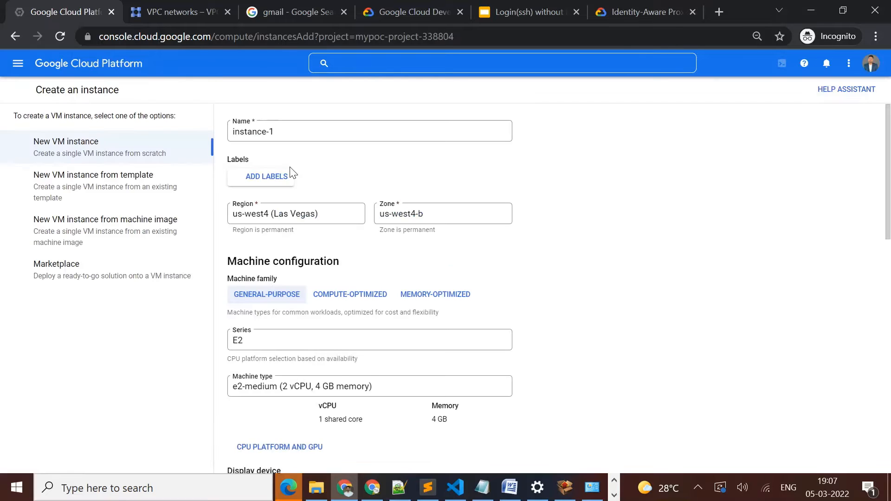
pyautogui.click(334, 130)
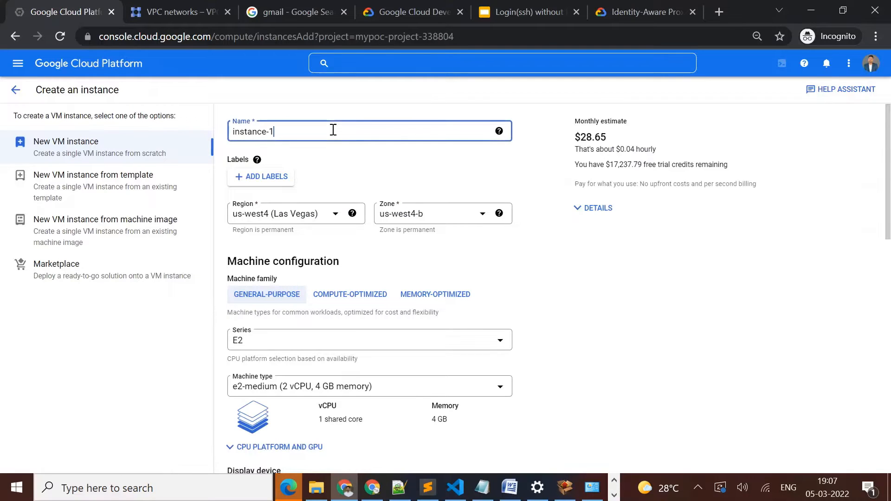
pyautogui.hotkey('ctrl', 'a')
pyautogui.press('BackSpace')
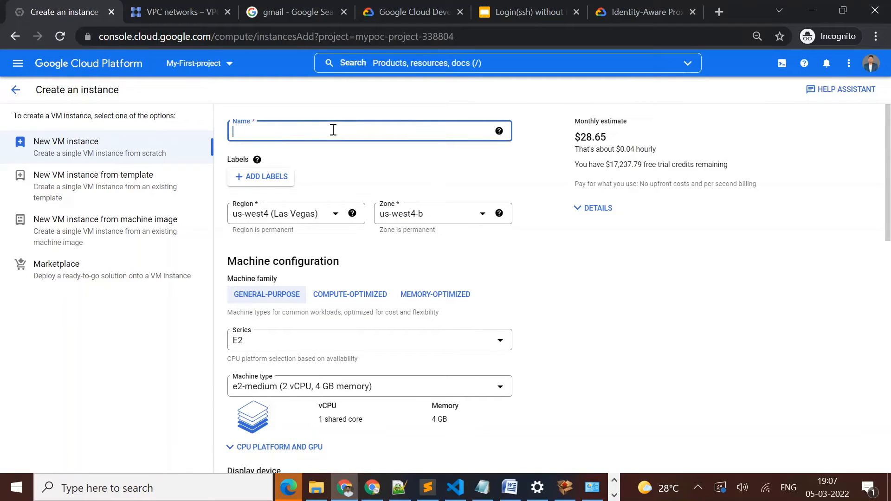
pyautogui.write('demo-i')
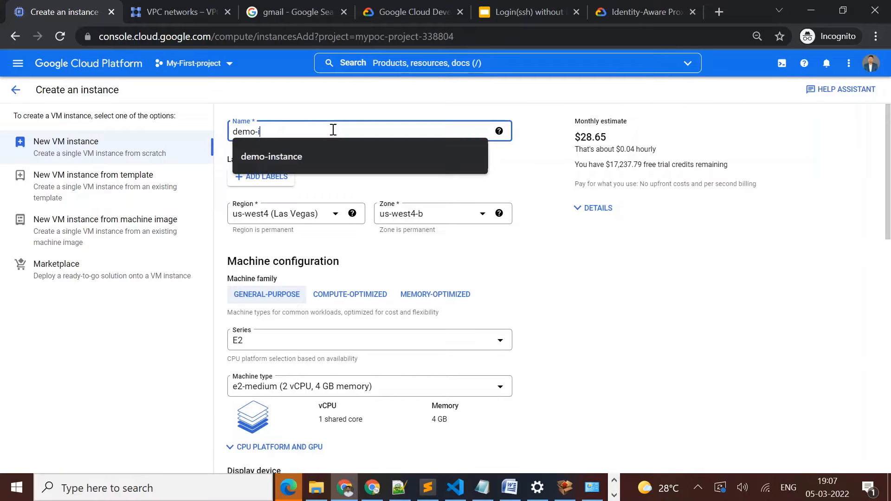
pyautogui.write('nstance')
pyautogui.press('Down')
pyautogui.press('Return')
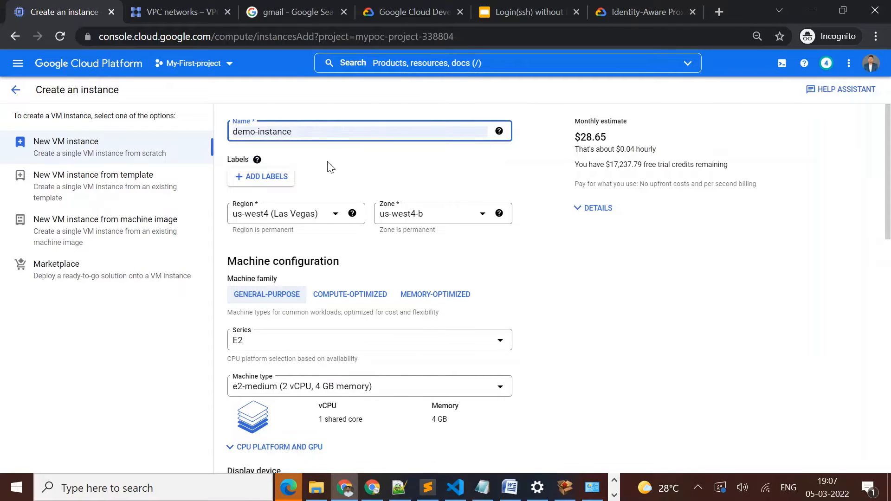
# Step: Set the VM's region to asia-south1 (Mumbai)
pyautogui.click(333, 214)
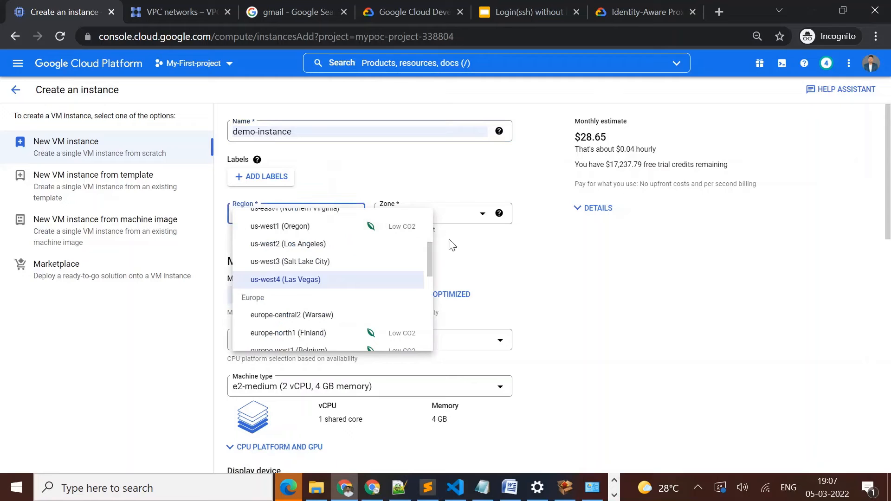
pyautogui.moveTo(431, 249); pyautogui.dragTo(430, 318)
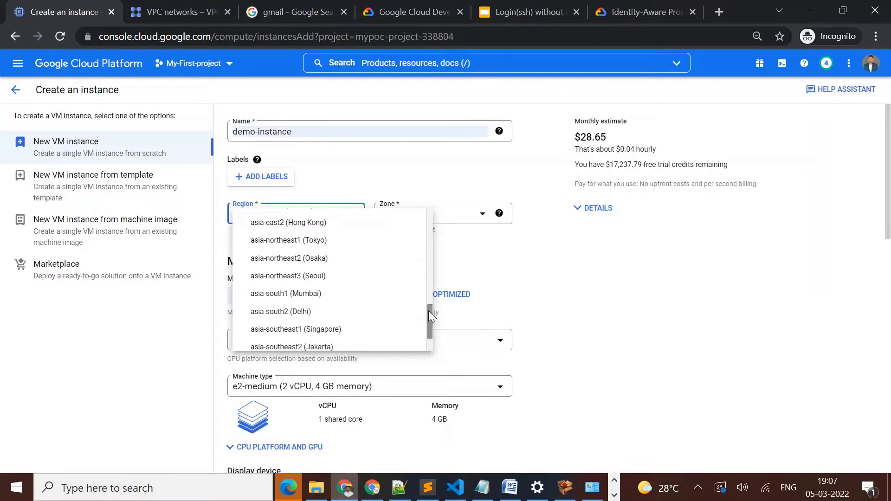
pyautogui.click(310, 294)
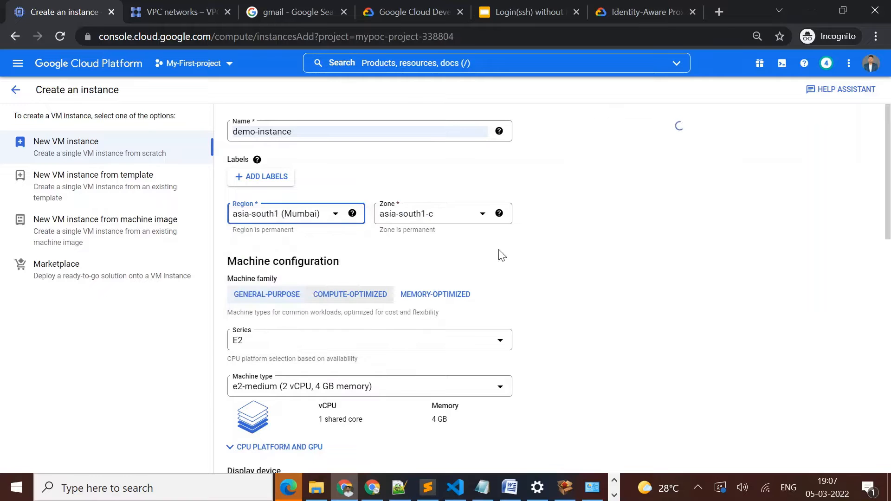
# Step: Add the network tag iap-demo in the VM's advanced networking settings, correcting the mistyped tag
pyautogui.moveTo(884, 234); pyautogui.dragTo(888, 467)
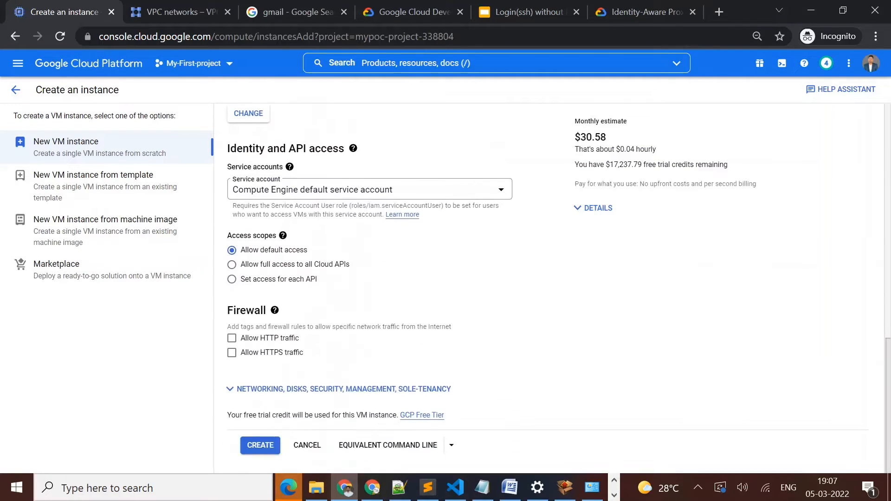
pyautogui.click(327, 389)
pyautogui.scroll(-3, 693, 381)
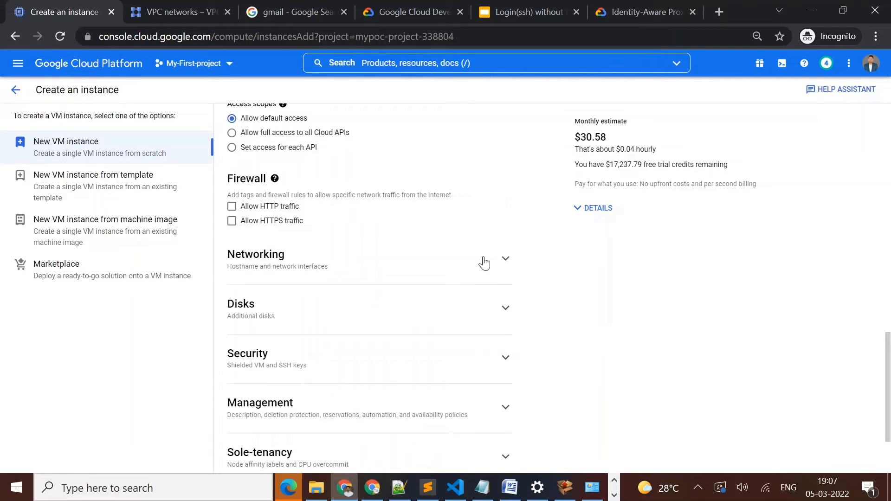
pyautogui.click(505, 262)
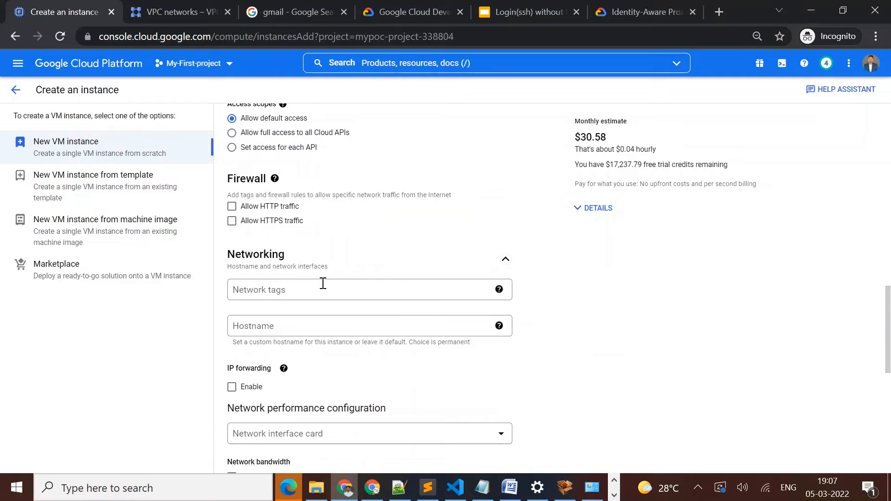
pyautogui.click(324, 284)
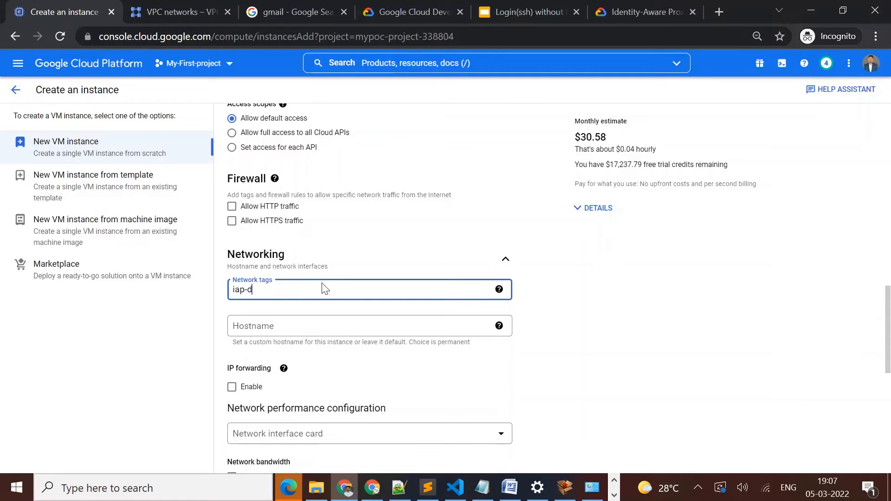
pyautogui.write('iap-demo')
pyautogui.press('Return')
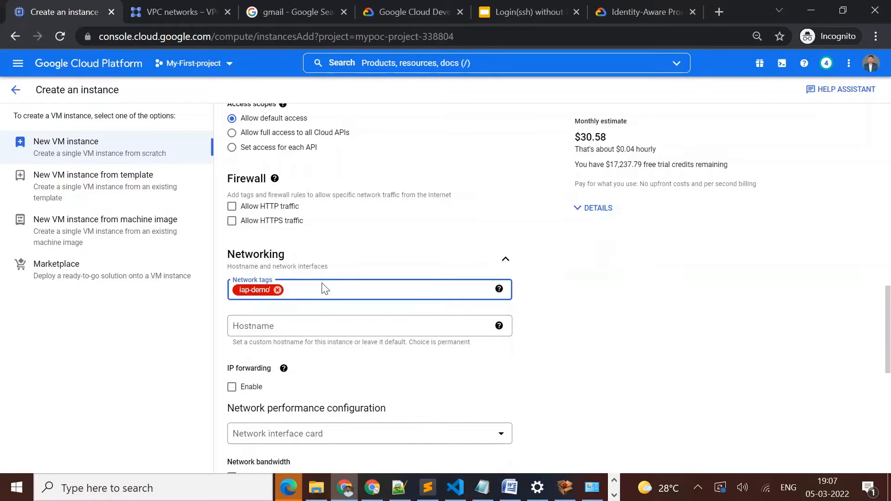
pyautogui.click(277, 290)
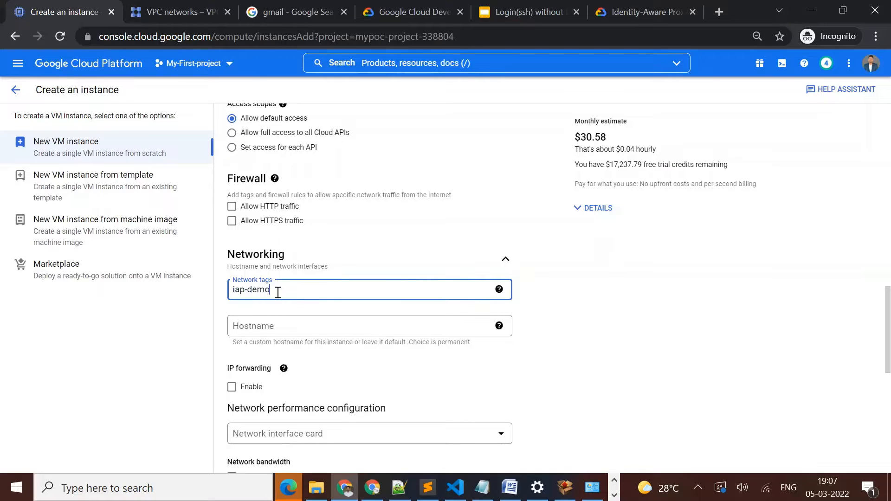
pyautogui.press('Return')
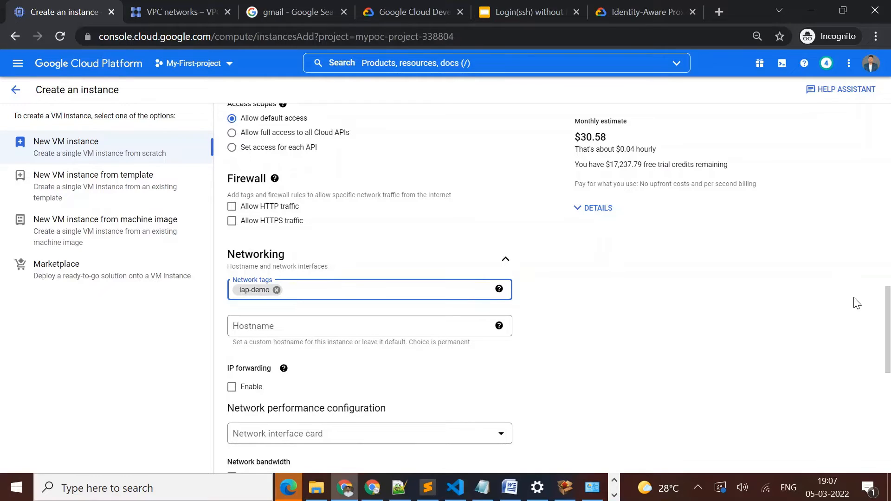
# Step: Attach the VM's default network interface to the demo-vpc network, using the subnet-asia (10.0.0.0/24) subnetwork
pyautogui.moveTo(887, 316); pyautogui.dragTo(887, 333)
pyautogui.scroll(-5, 593, 292)
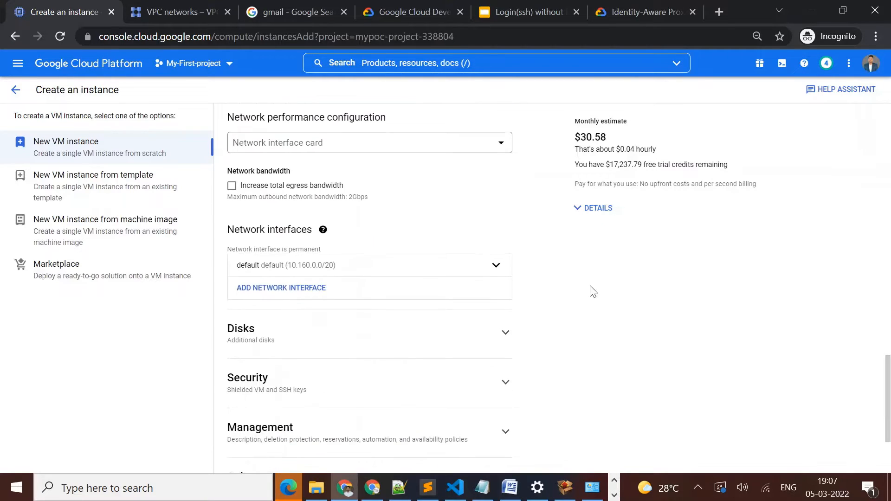
pyautogui.click(496, 265)
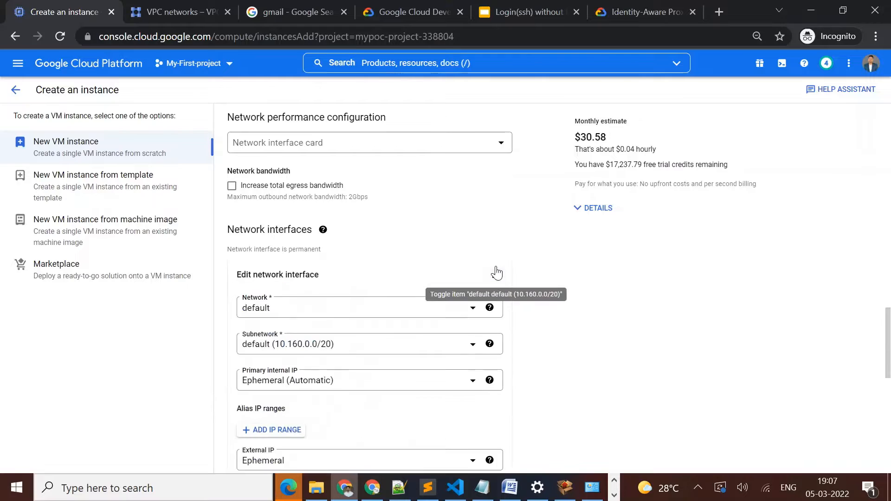
pyautogui.click(291, 311)
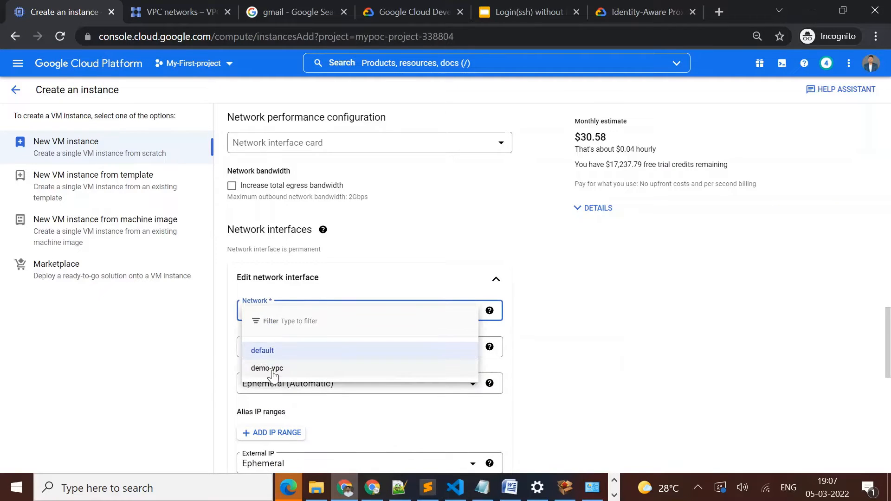
pyautogui.click(272, 369)
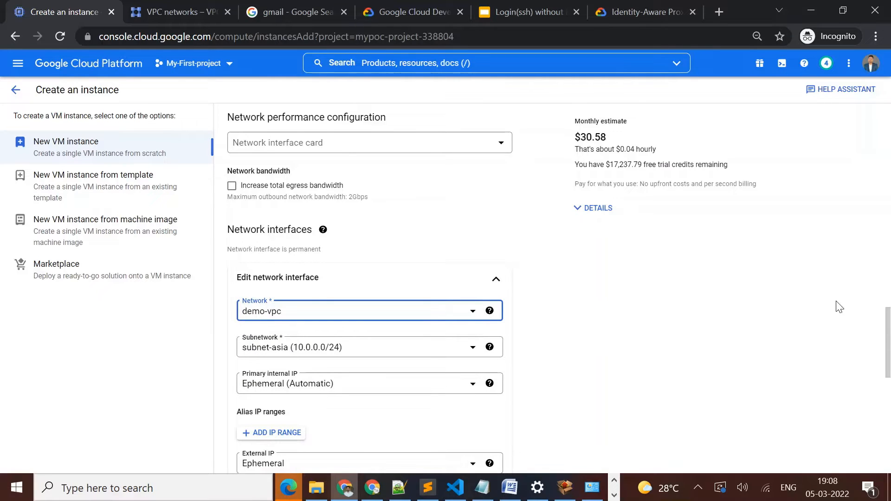
pyautogui.moveTo(888, 341); pyautogui.dragTo(888, 370)
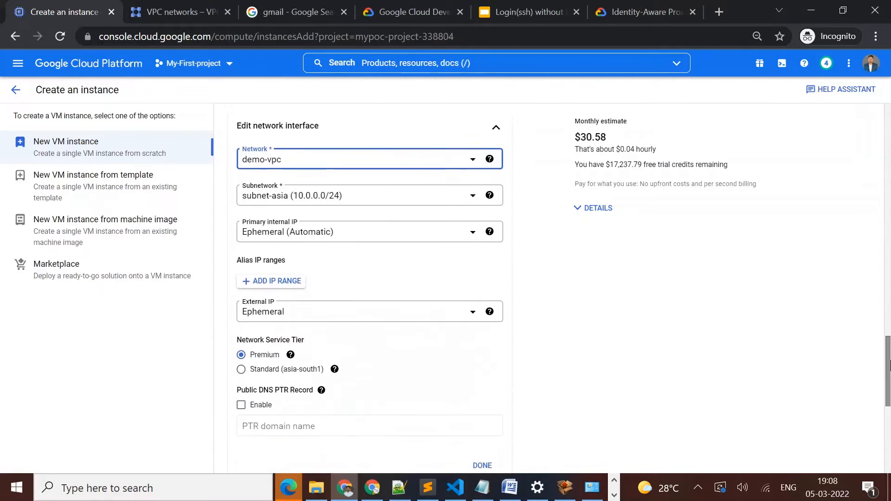
# Step: Keep the network interface's external IP set to Ephemeral and create the VM instance
pyautogui.click(367, 316)
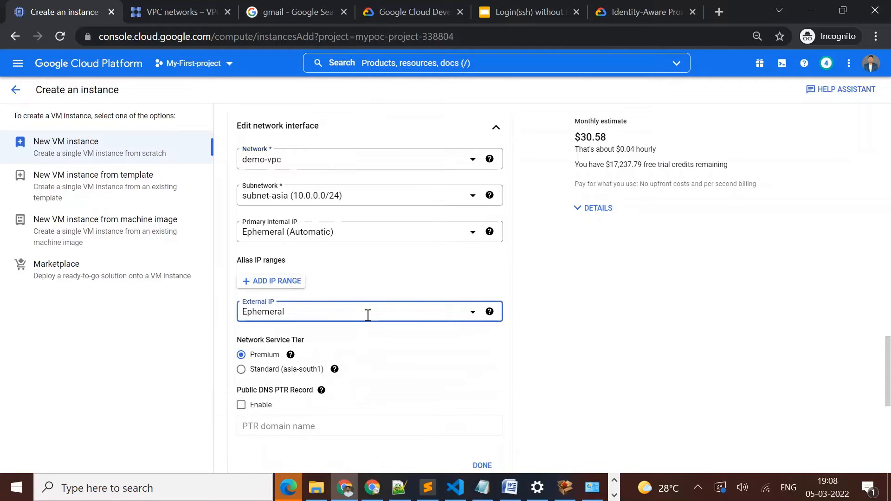
pyautogui.click(366, 313)
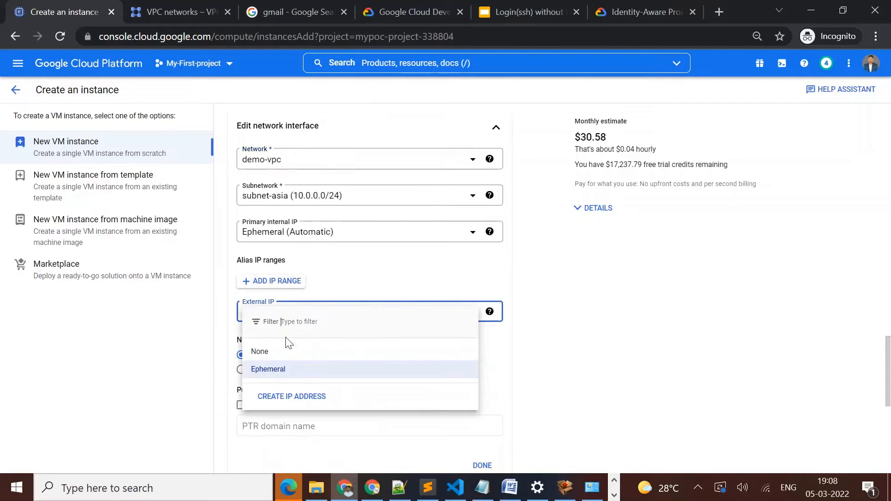
pyautogui.click(269, 371)
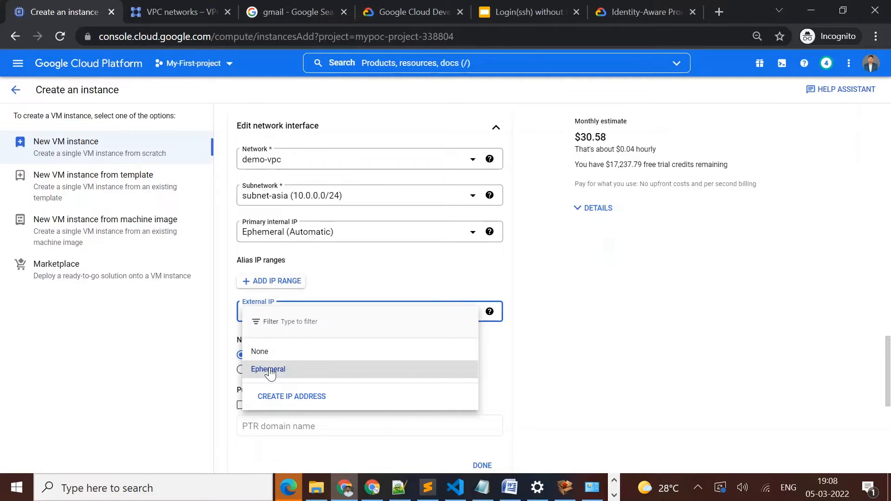
pyautogui.moveTo(887, 360); pyautogui.dragTo(886, 428)
pyautogui.click(250, 447)
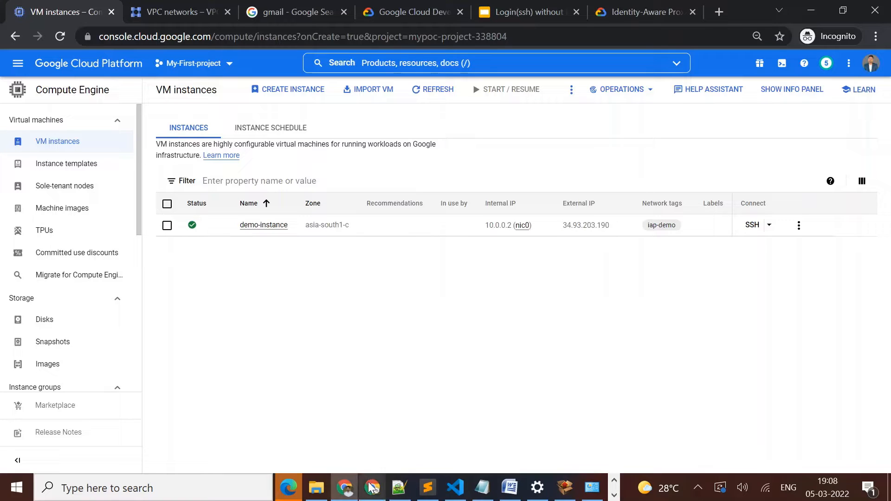
# Step: Open the IAM permissions page of My-First-project to view its principals and roles
pyautogui.moveTo(373, 491)
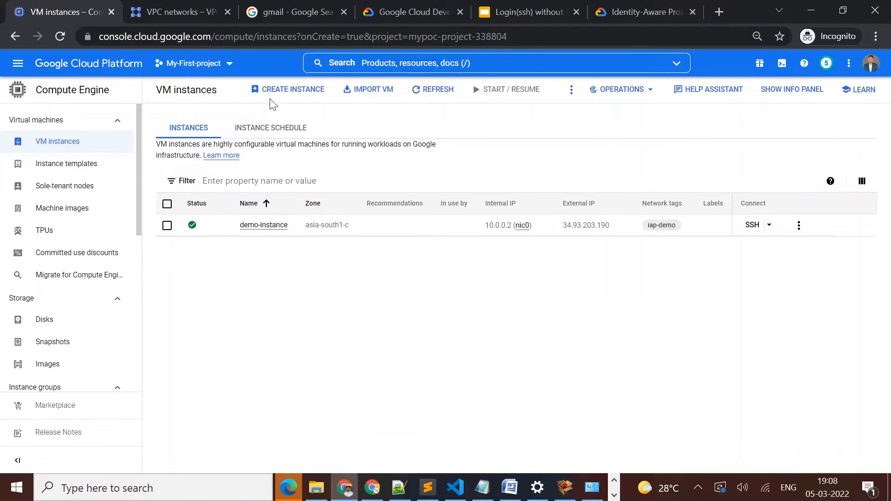
pyautogui.click(18, 68)
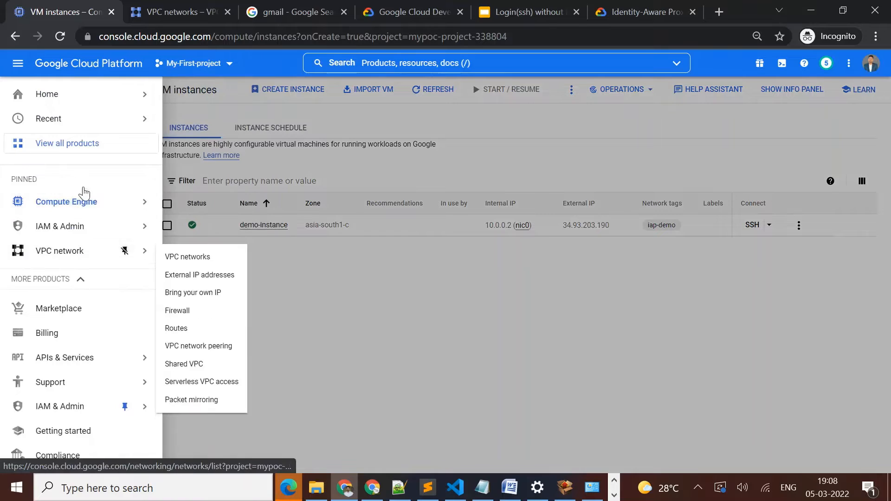
pyautogui.moveTo(95, 232)
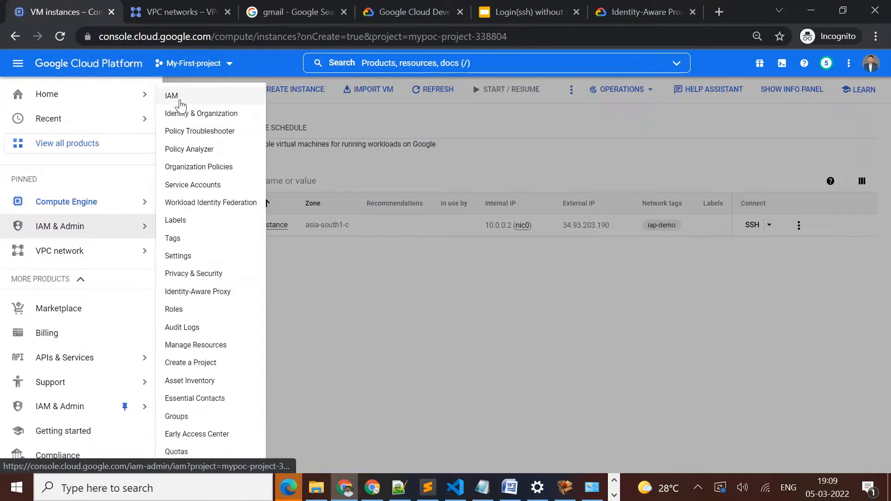
pyautogui.click(179, 98)
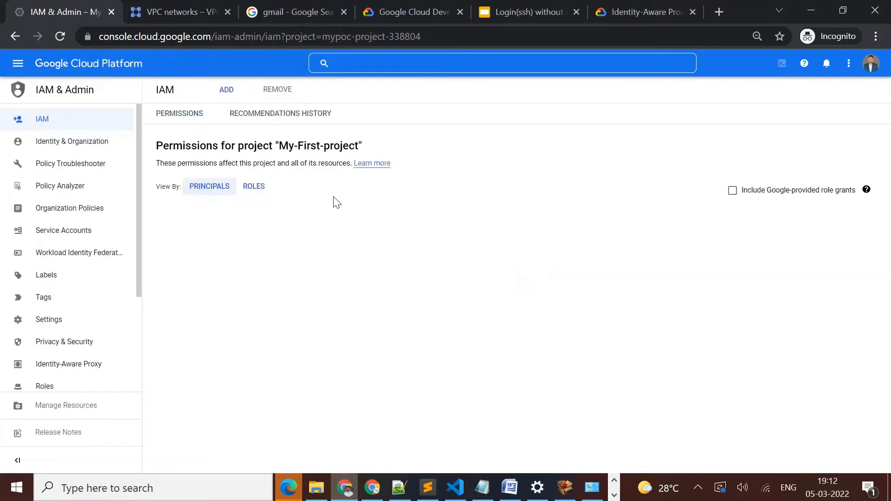
# Step: Switch to the other Chrome window, reload the VM instances list, and start a browser SSH connection to demo-instance
pyautogui.click(377, 493)
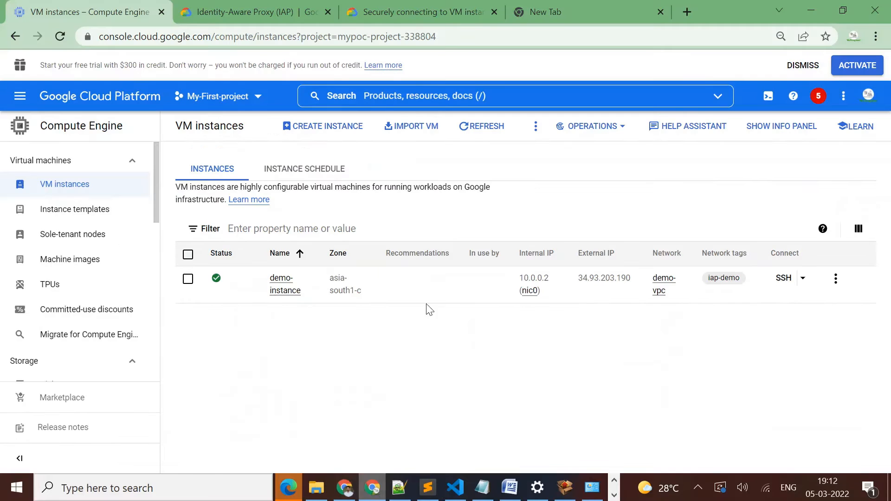
pyautogui.click(58, 42)
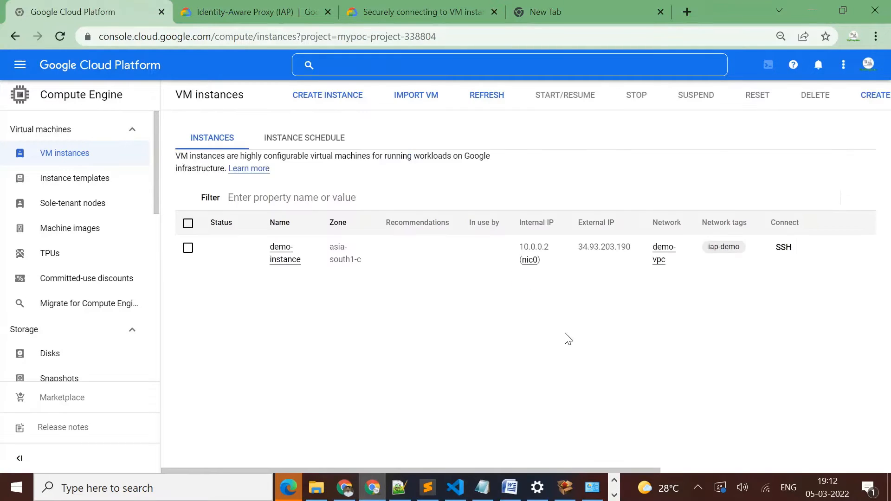
pyautogui.click(784, 249)
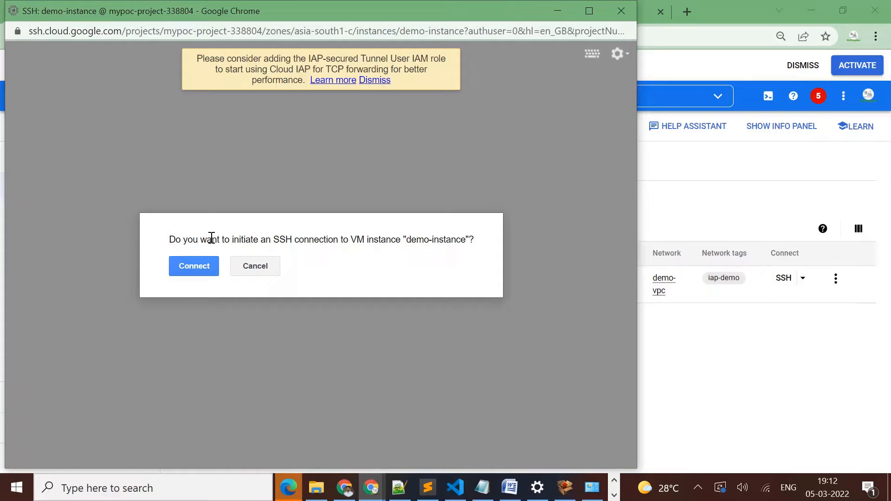
pyautogui.click(182, 266)
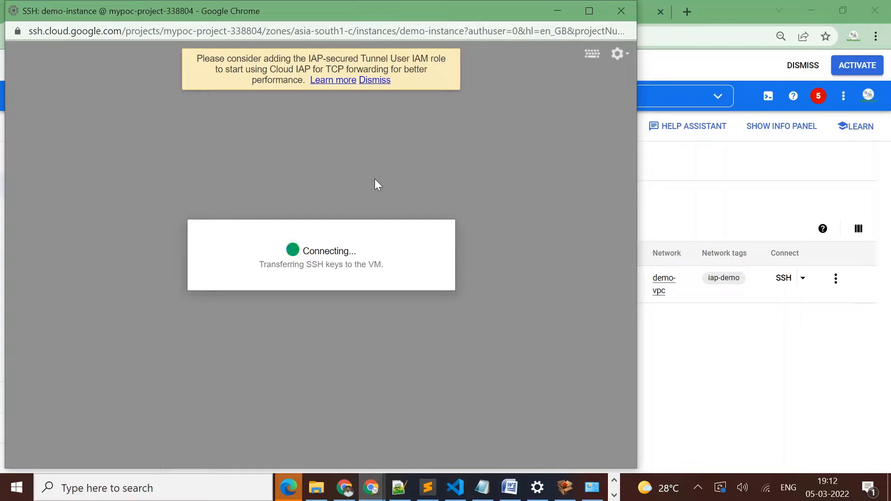
# Step: Run the hostname command in the demo-instance SSH session, and close the session window
pyautogui.tripleClick(340, 262)
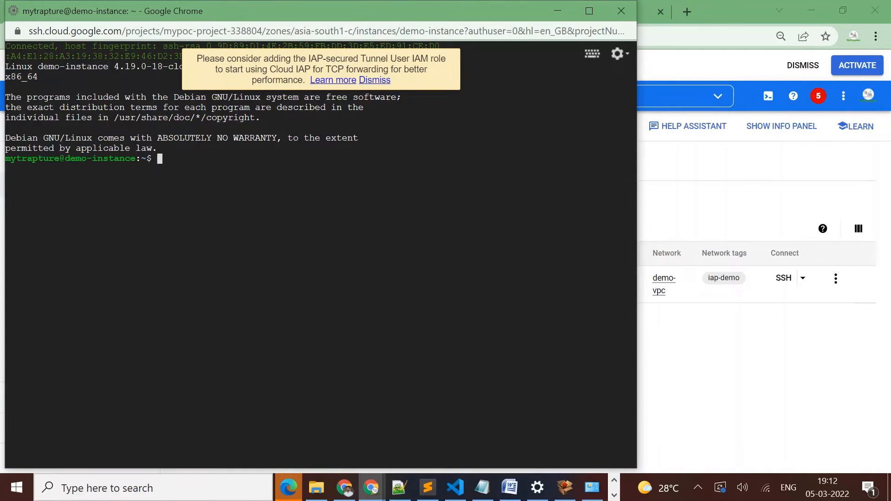
pyautogui.press('Return')
pyautogui.press('Return')
pyautogui.press('Return')
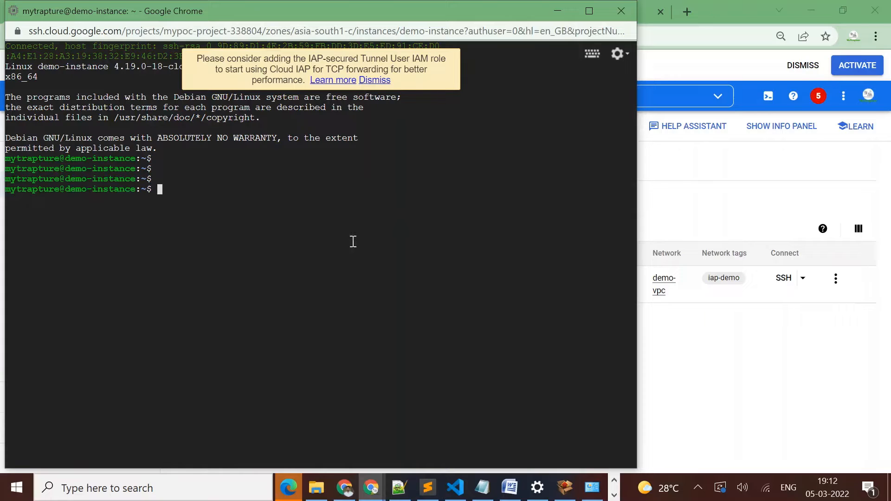
pyautogui.write('hostname')
pyautogui.press('Return')
pyautogui.press('Return')
pyautogui.press('Return')
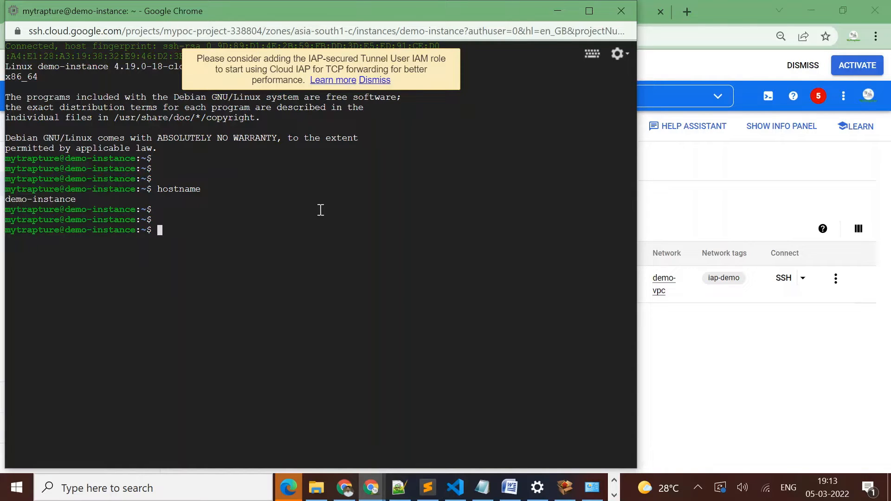
pyautogui.click(620, 13)
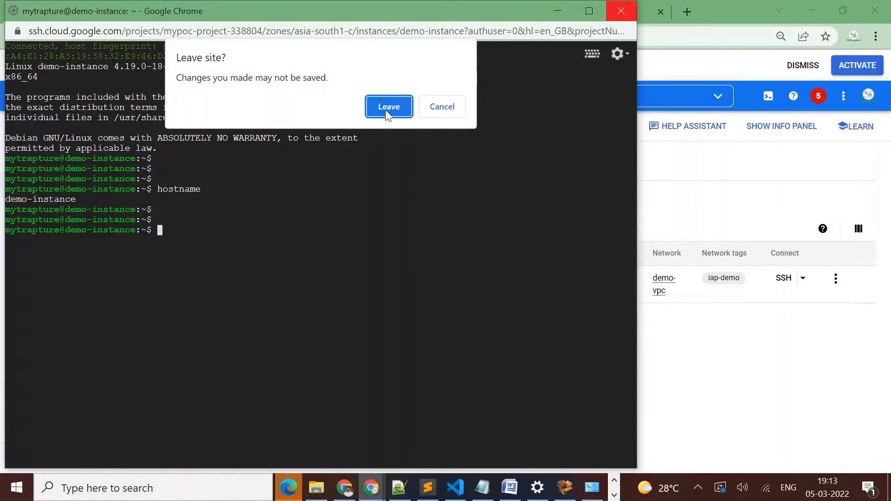
pyautogui.click(385, 110)
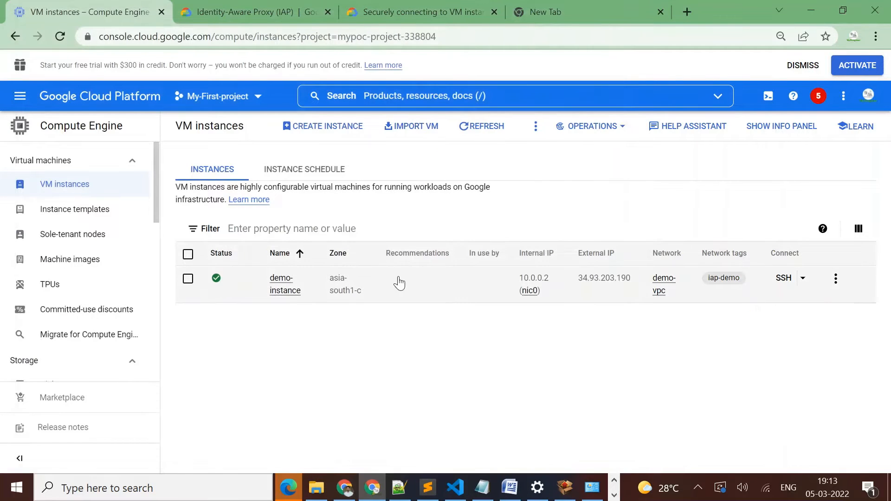
# Step: Return to the Incognito Chrome window and view demo-instance's details from the Compute Engine VM instances list
pyautogui.moveTo(344, 491)
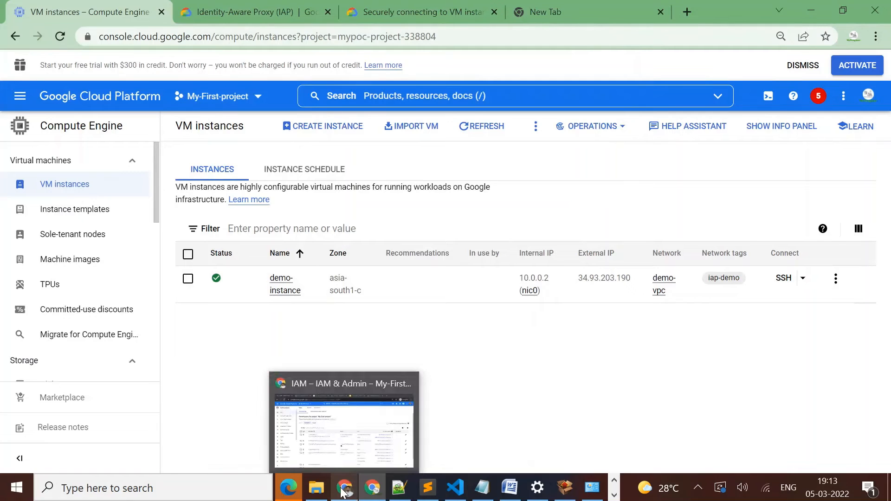
pyautogui.click(355, 453)
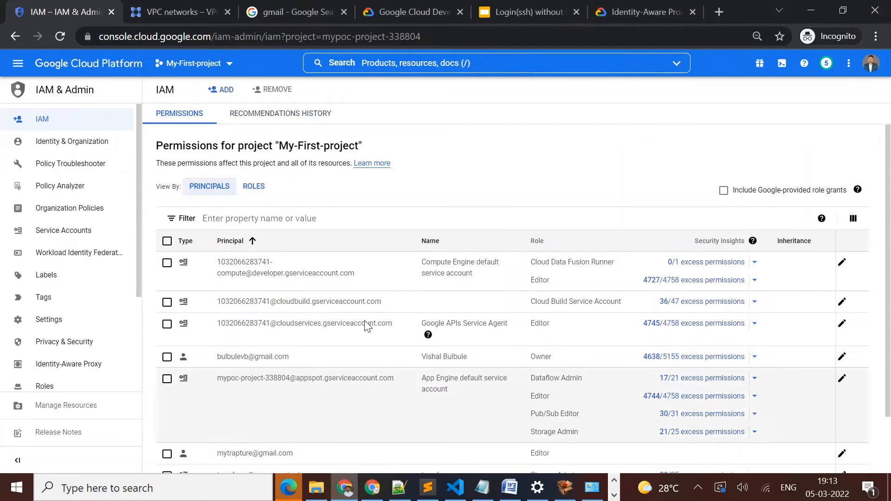
pyautogui.click(18, 63)
pyautogui.moveTo(86, 210)
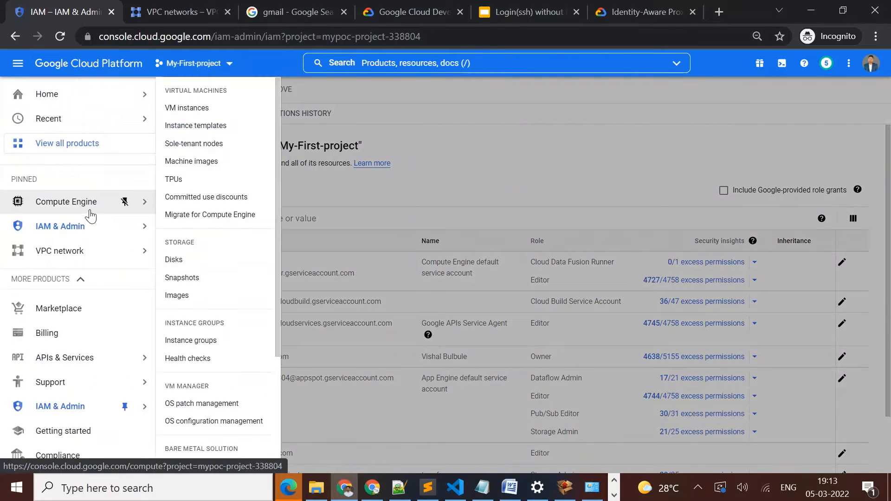
pyautogui.click(190, 109)
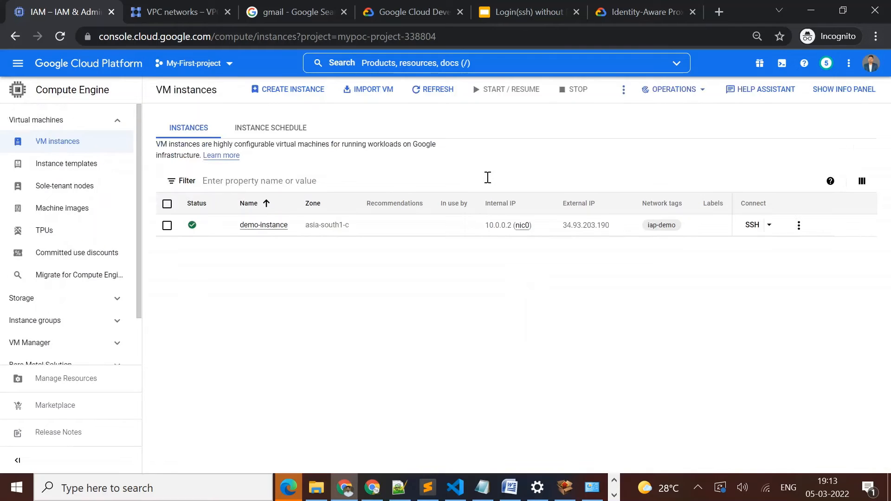
pyautogui.click(256, 229)
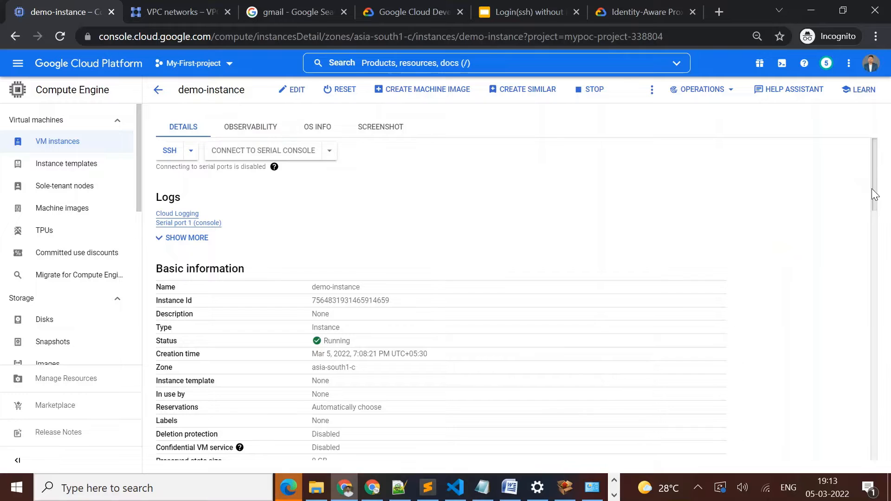
pyautogui.scroll(-1, 875, 195)
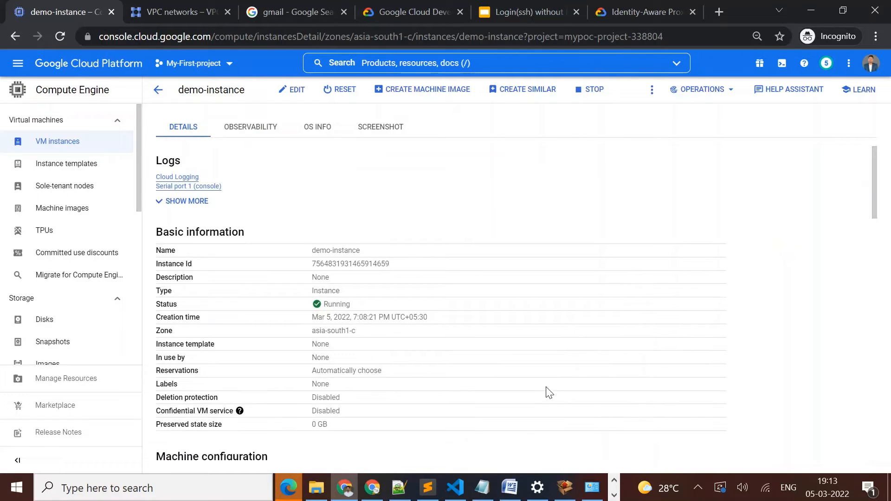
# Step: Switch to the other Chrome window and start Cloud Shell from the VM instances page, enlarging its pane
pyautogui.moveTo(373, 487)
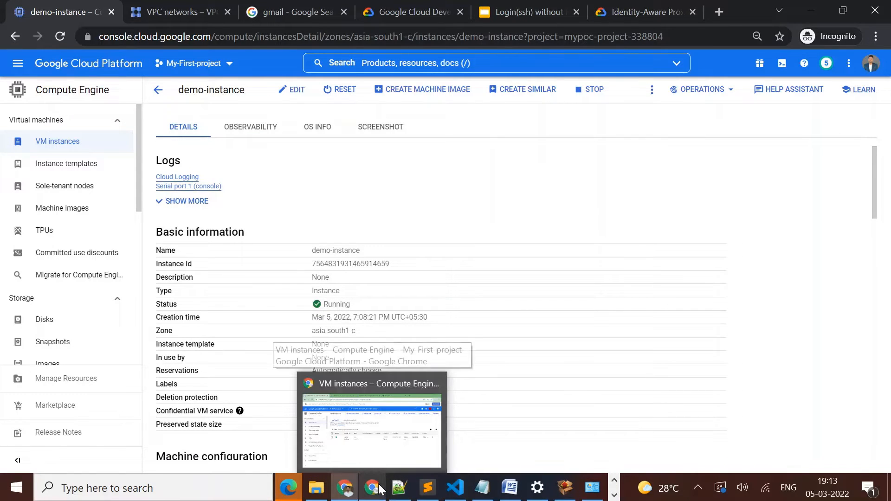
pyautogui.click(389, 425)
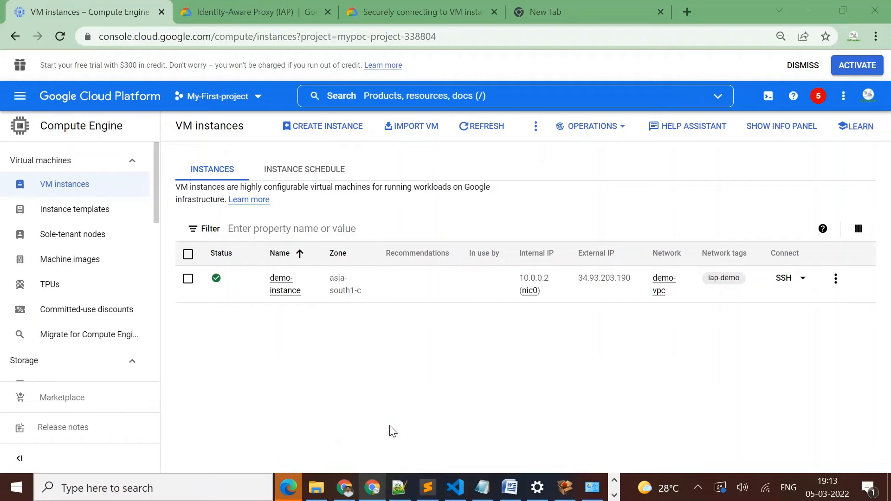
pyautogui.click(767, 98)
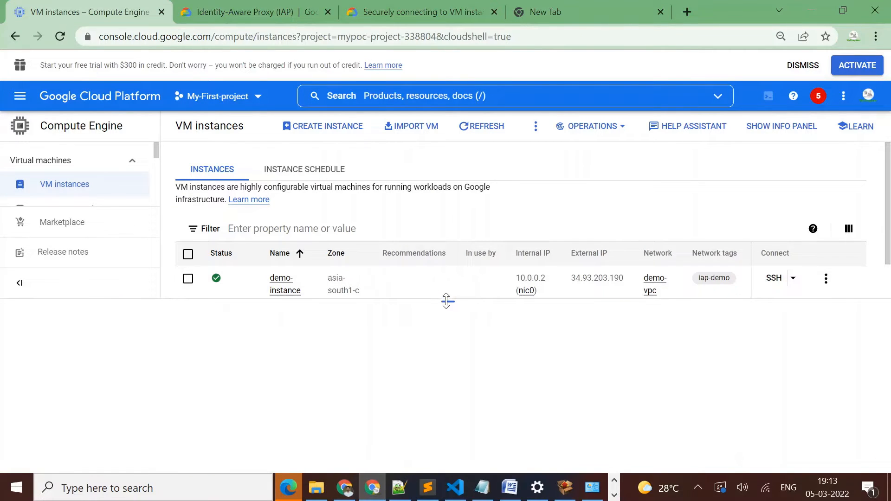
pyautogui.moveTo(447, 301); pyautogui.dragTo(433, 229)
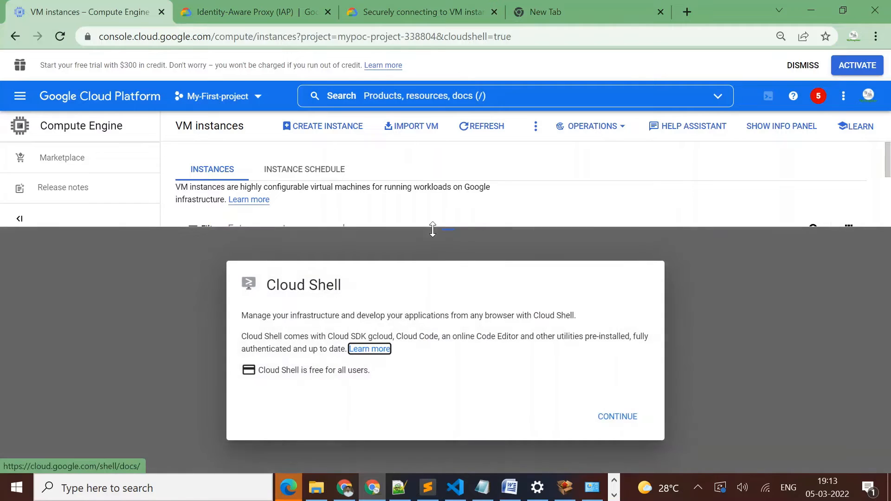
pyautogui.click(626, 423)
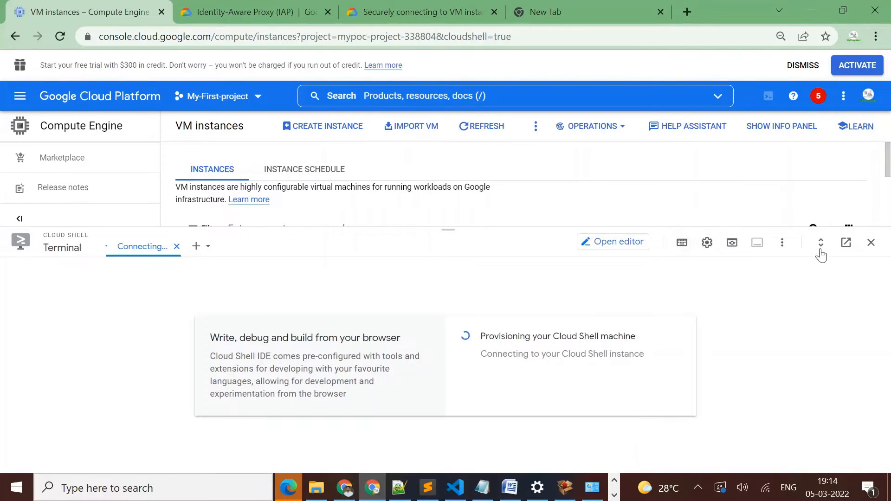
# Step: Open Cloud Shell in its own browser tab and close the embedded terminal on the VM instances page
pyautogui.click(847, 243)
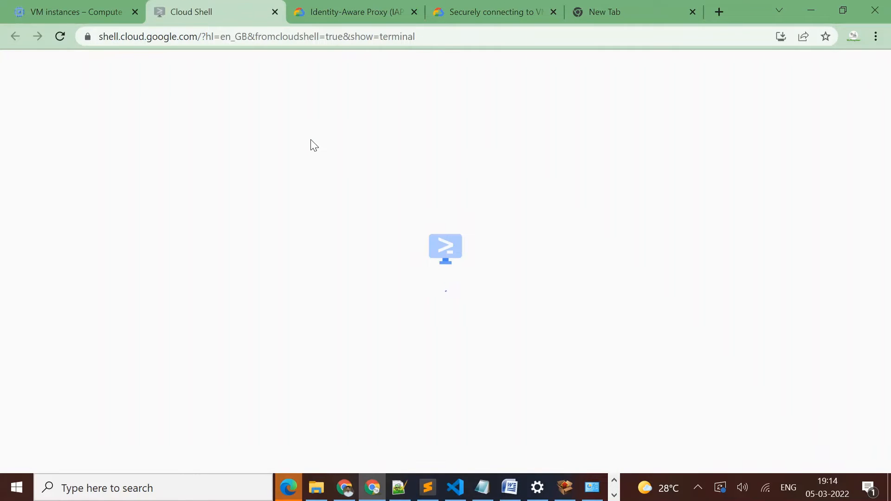
pyautogui.click(90, 18)
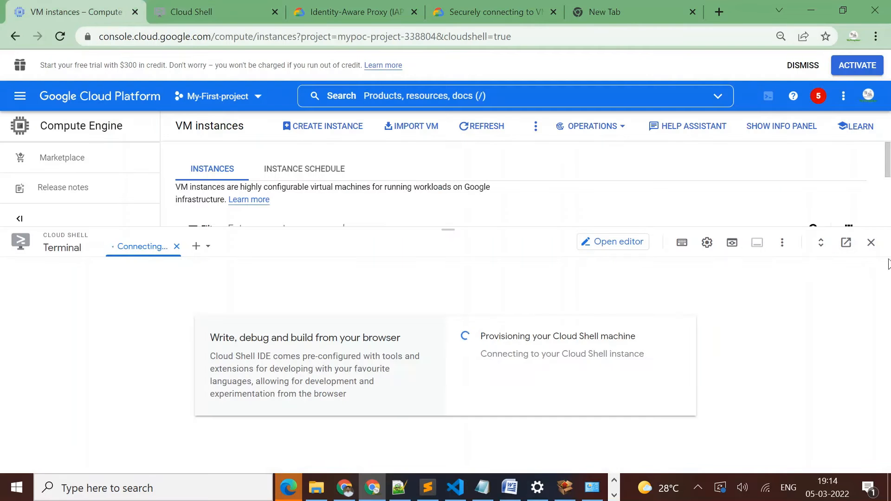
pyautogui.click(870, 243)
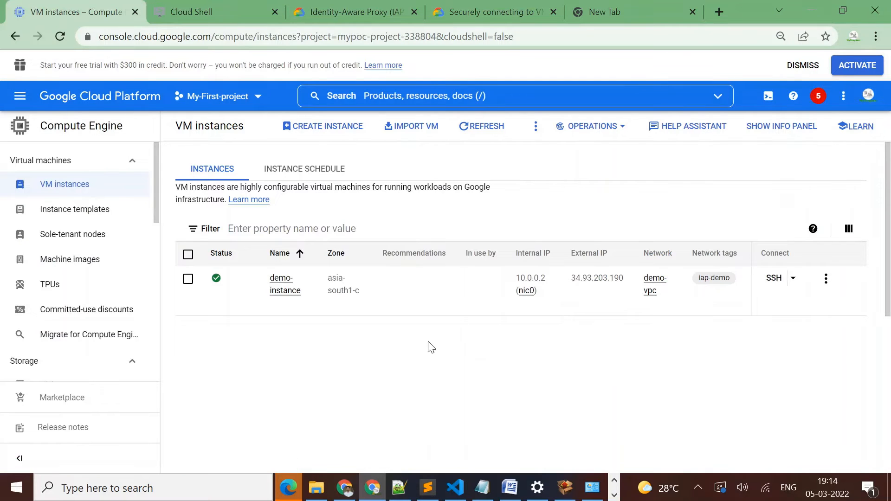
# Step: Select the demo-instance name on the VM instances page, switch to the Cloud Shell tab, and start a gcloud compute ssh command
pyautogui.moveTo(309, 299); pyautogui.dragTo(267, 288)
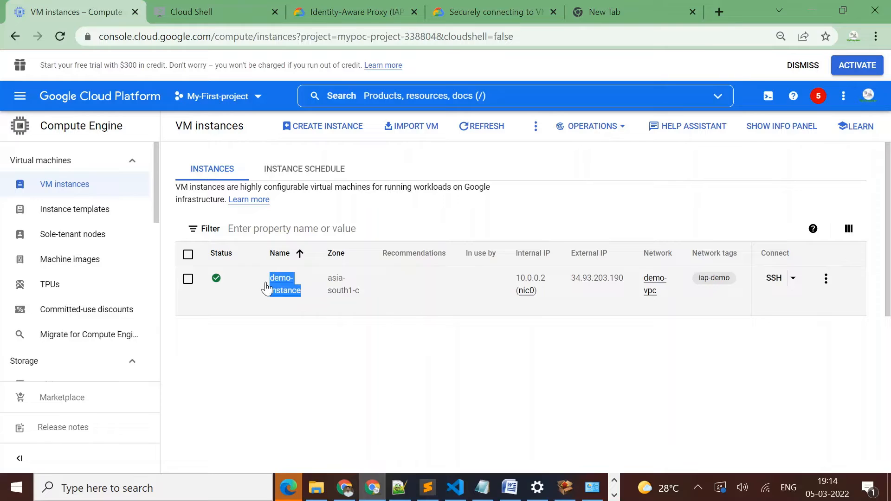
pyautogui.click(218, 9)
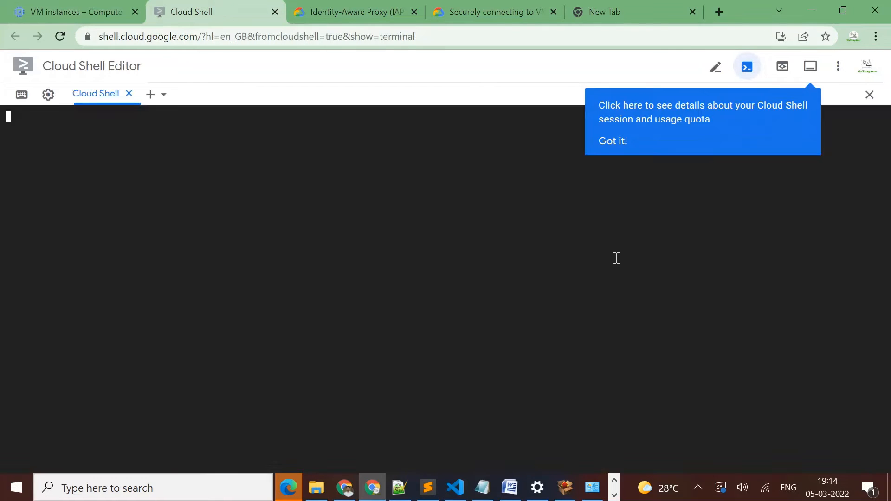
pyautogui.press('Return')
pyautogui.press('Return')
pyautogui.press('Return')
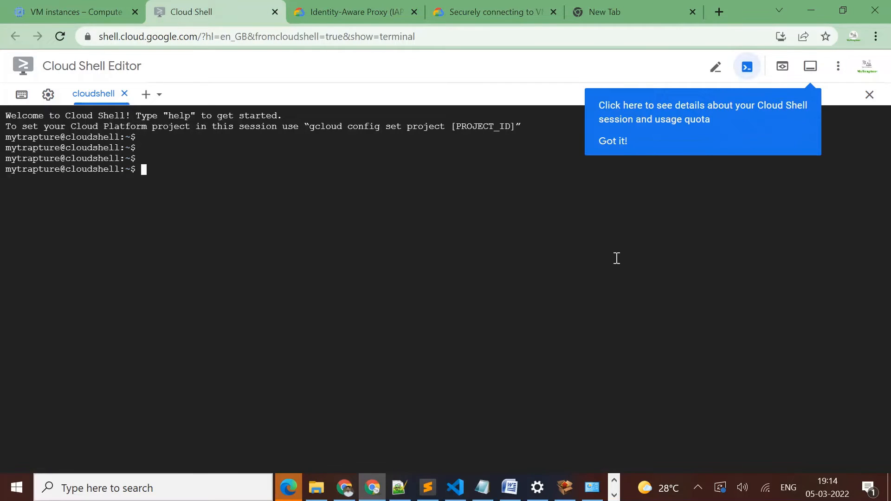
pyautogui.write('gcloud compute ssh')
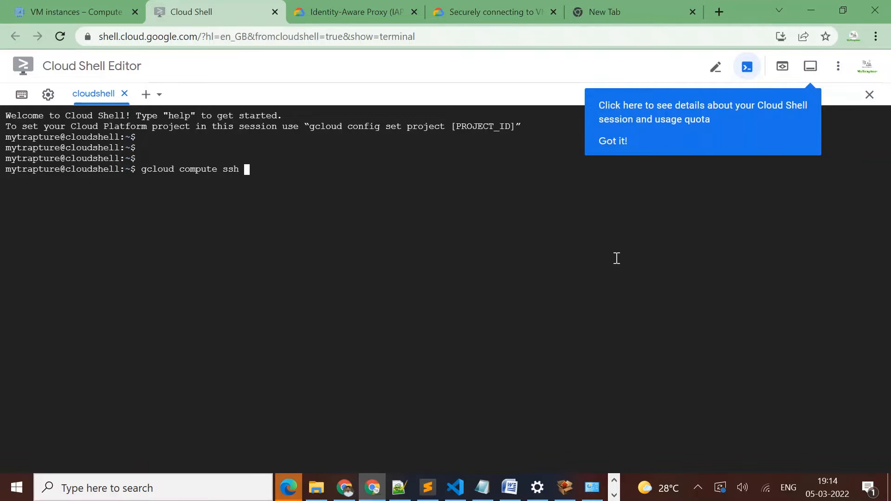
pyautogui.rightClick(616, 258)
pyautogui.click(658, 151)
pyautogui.press('BackSpace')
pyautogui.press('BackSpace')
pyautogui.press('BackSpace')
pyautogui.press('BackSpace')
pyautogui.press('BackSpace')
pyautogui.press('BackSpace')
pyautogui.press('BackSpace')
pyautogui.press('BackSpace')
pyautogui.press('BackSpace')
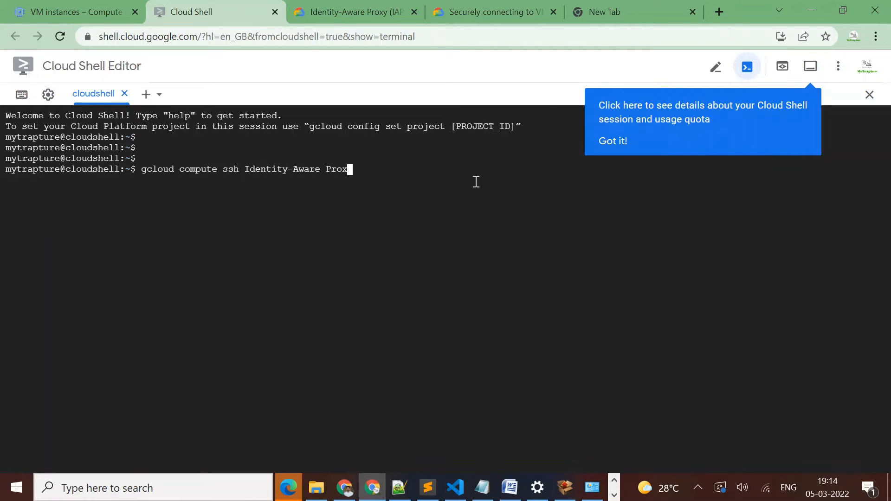
pyautogui.press('BackSpace')
pyautogui.press('BackSpace')
pyautogui.press('BackSpace')
pyautogui.press('BackSpace')
pyautogui.press('BackSpace')
pyautogui.press('BackSpace')
pyautogui.press('BackSpace')
pyautogui.press('BackSpace')
pyautogui.press('BackSpace')
pyautogui.press('BackSpace')
pyautogui.press('BackSpace')
pyautogui.press('BackSpace')
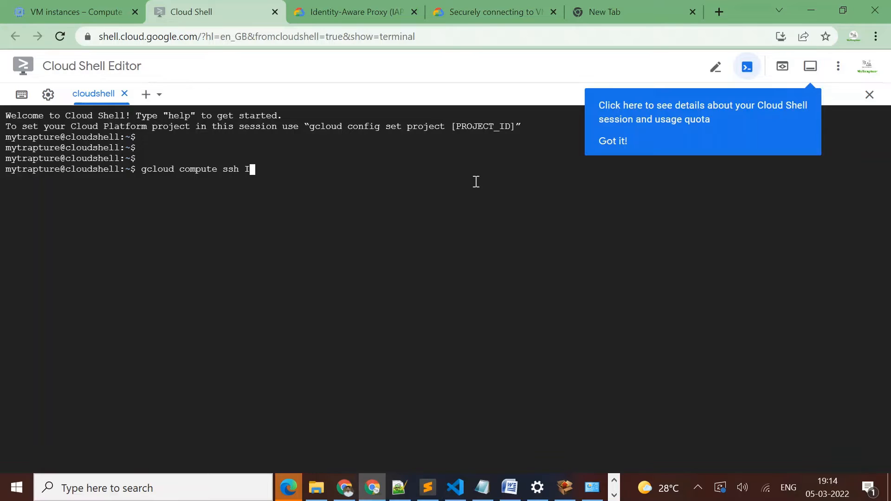
# Step: Complete the SSH command with demo-instance --zone=asia-south1-c, run it, and authorise Cloud Shell to use the account's credentials
pyautogui.write('demo-instance --zone=')
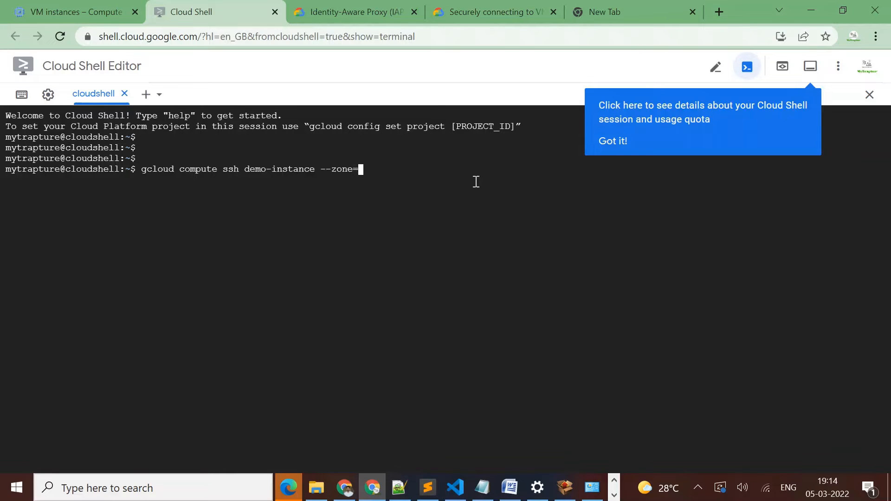
pyautogui.write('asia-southe1')
pyautogui.press('BackSpace')
pyautogui.press('BackSpace')
pyautogui.write('1-s')
pyautogui.press('Return')
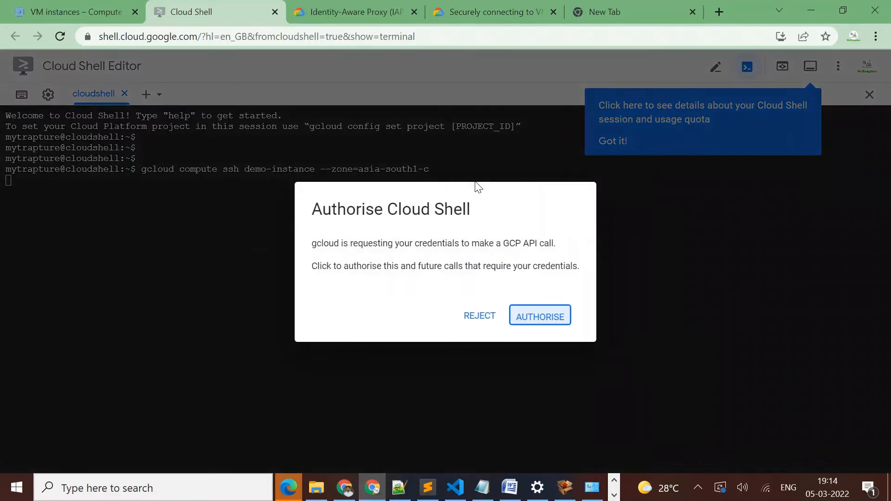
pyautogui.click(523, 318)
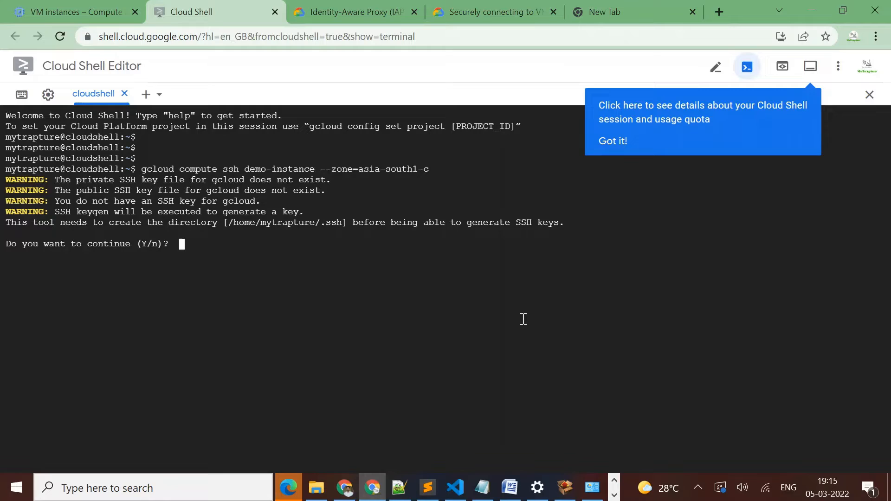
# Step: Answer Y to generate the SSH key pair for gcloud, leaving the passphrase and its repetition empty
pyautogui.write('Y')
pyautogui.press('Return')
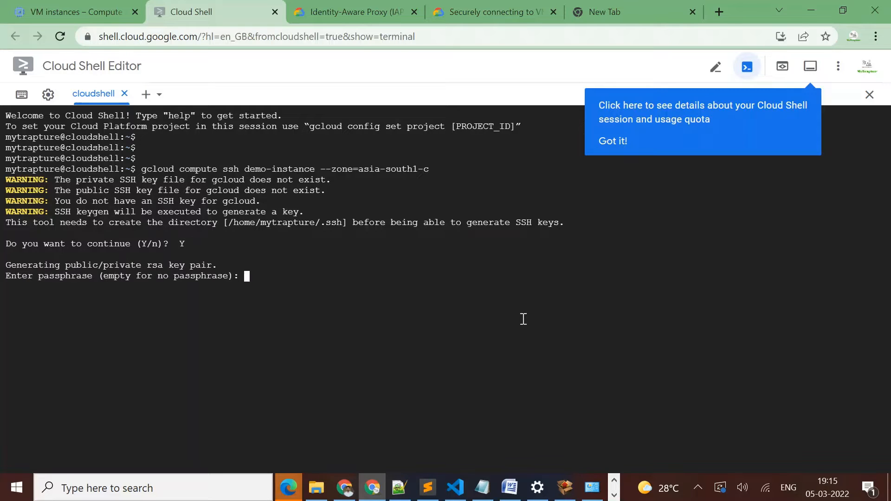
pyautogui.press('Return')
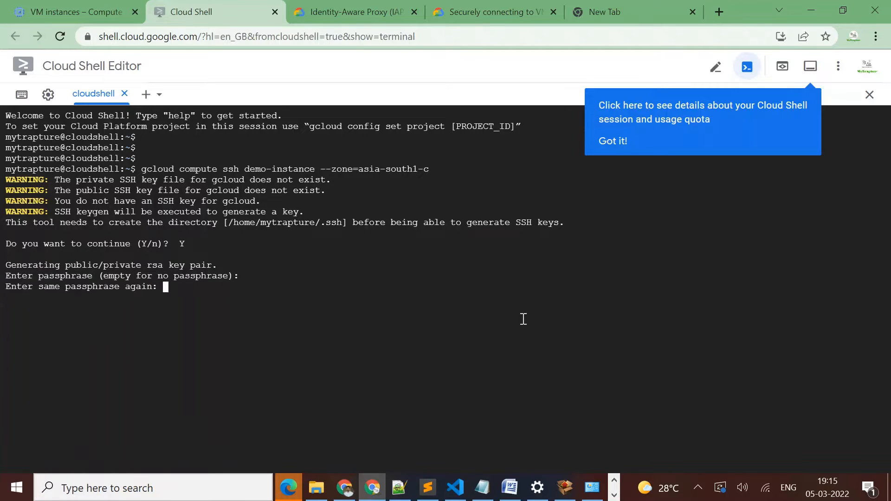
pyautogui.press('Return')
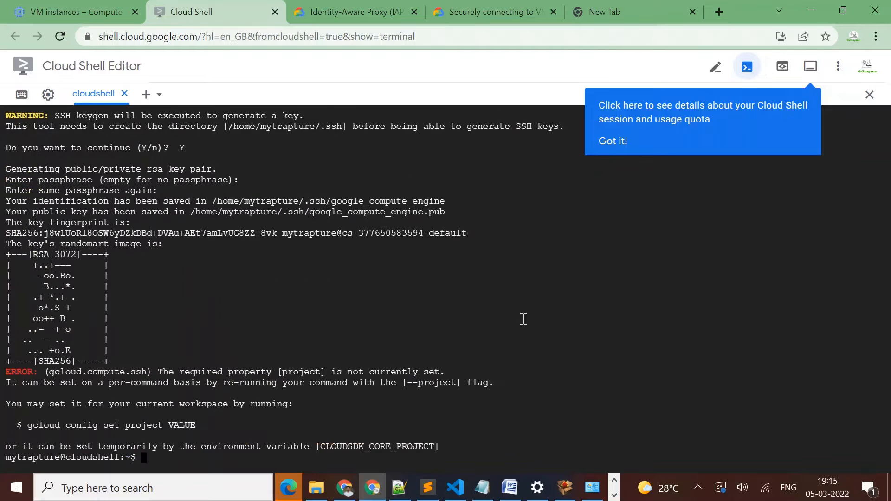
# Step: Run the hostname command in Cloud Shell to check which machine the terminal is on
pyautogui.press('Return')
pyautogui.press('Return')
pyautogui.press('Return')
pyautogui.press('Return')
pyautogui.write('h')
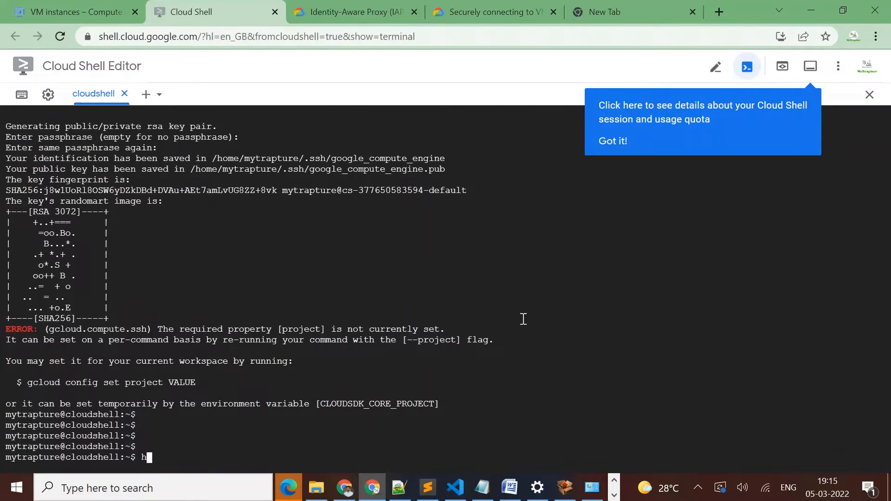
pyautogui.write('ostname')
pyautogui.press('Return')
pyautogui.press('Return')
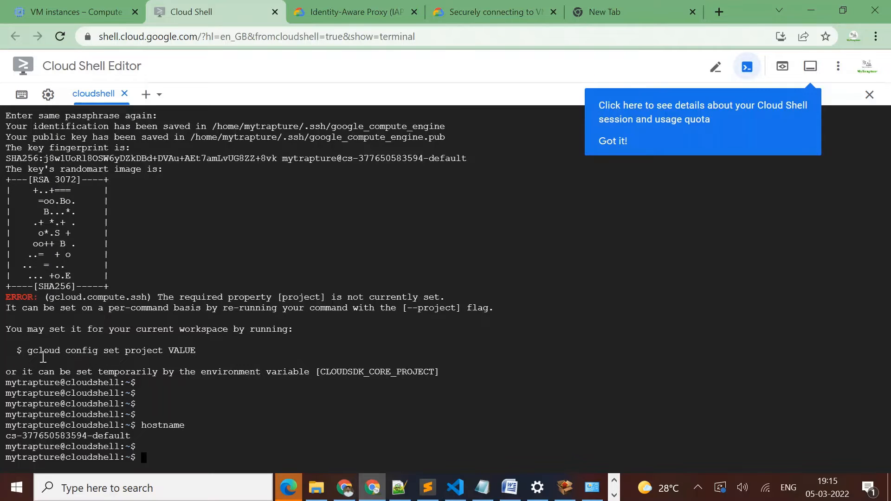
# Step: Run gcloud config set project mypoc-project-338804 in Cloud Shell, copying the project ID from the VM instances page address
pyautogui.moveTo(27, 350); pyautogui.dragTo(163, 352)
pyautogui.rightClick(162, 352)
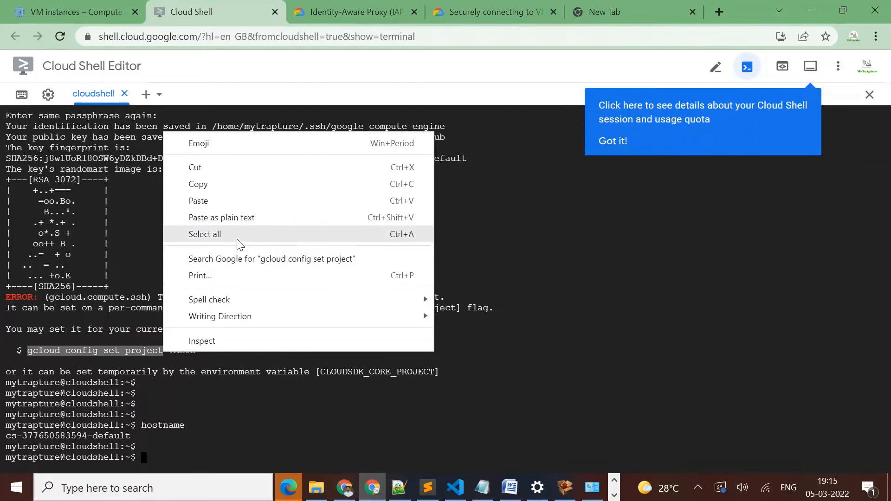
pyautogui.click(209, 200)
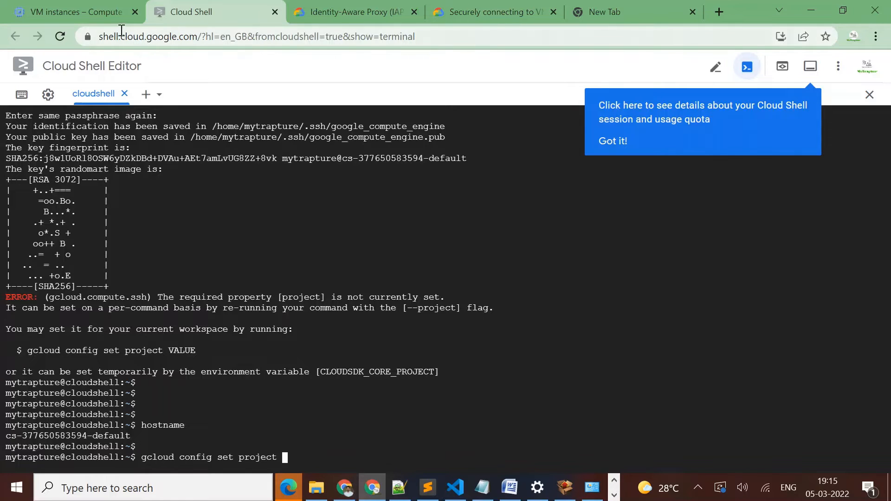
pyautogui.click(82, 11)
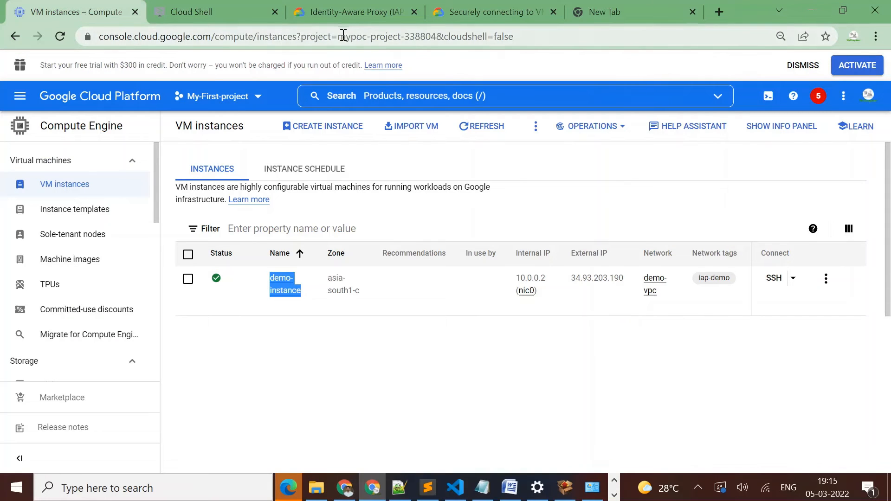
pyautogui.moveTo(339, 36); pyautogui.dragTo(434, 37)
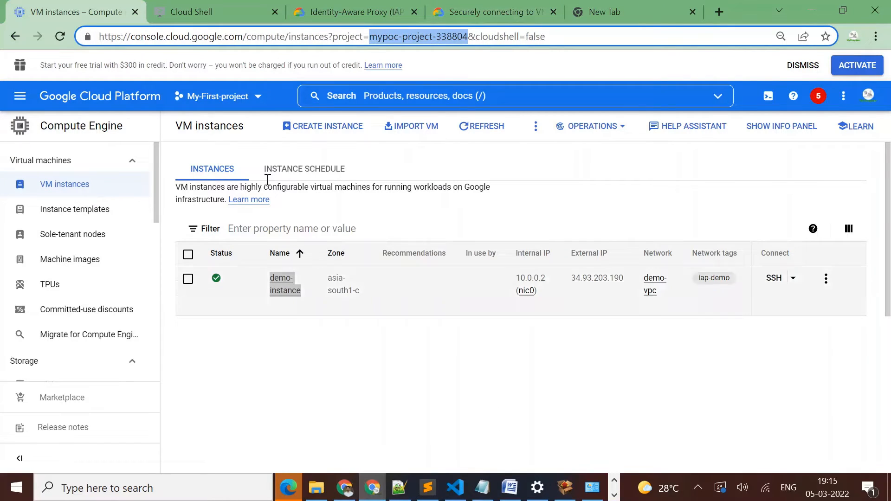
pyautogui.click(202, 14)
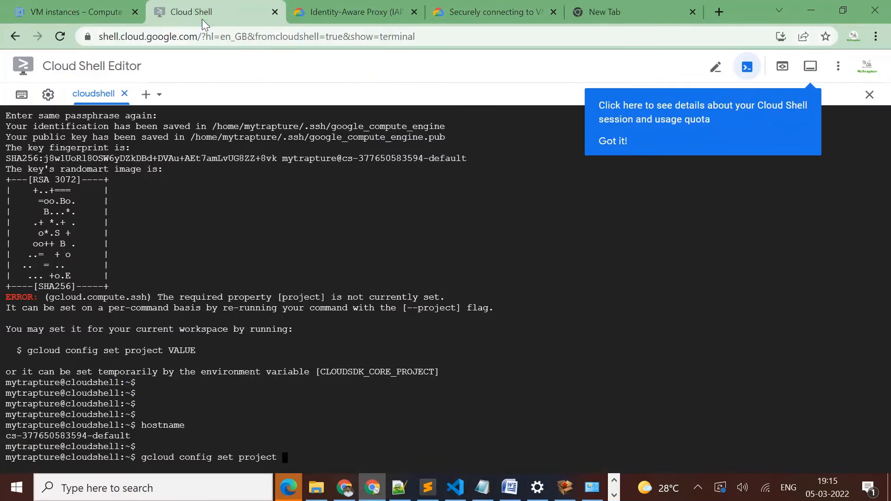
pyautogui.rightClick(437, 442)
pyautogui.click(496, 331)
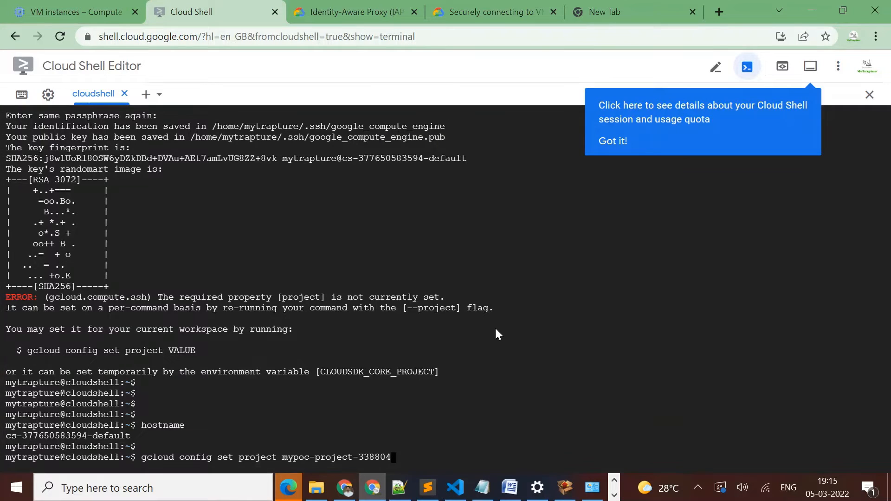
pyautogui.press('Return')
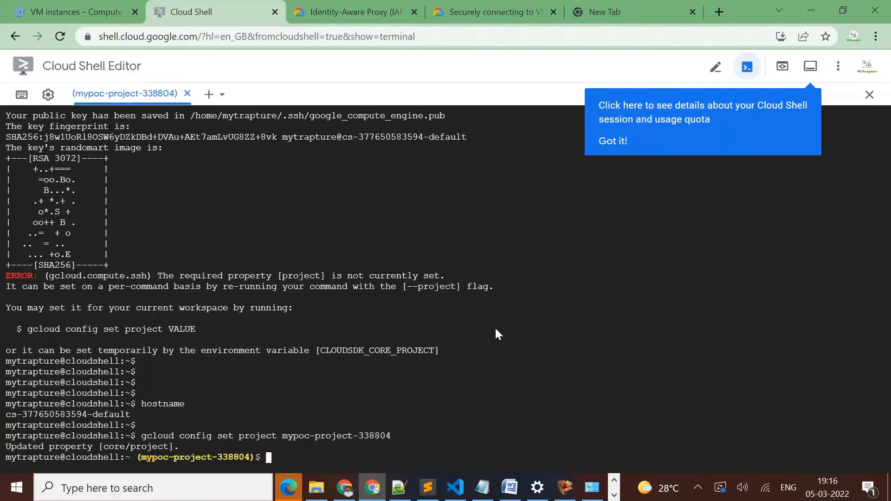
# Step: Rerun gcloud compute ssh demo-instance --zone=asia-south1-c from the command history to connect to the VM
pyautogui.press('Up')
pyautogui.press('Up')
pyautogui.press('Up')
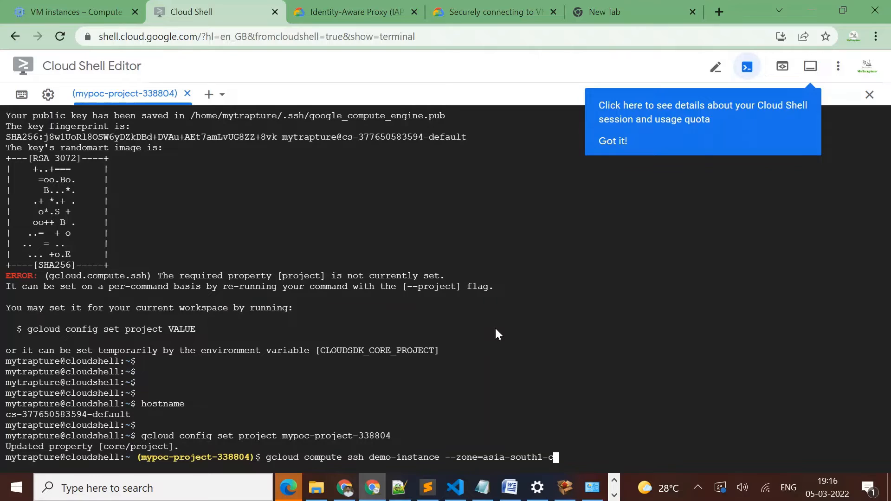
pyautogui.press('Return')
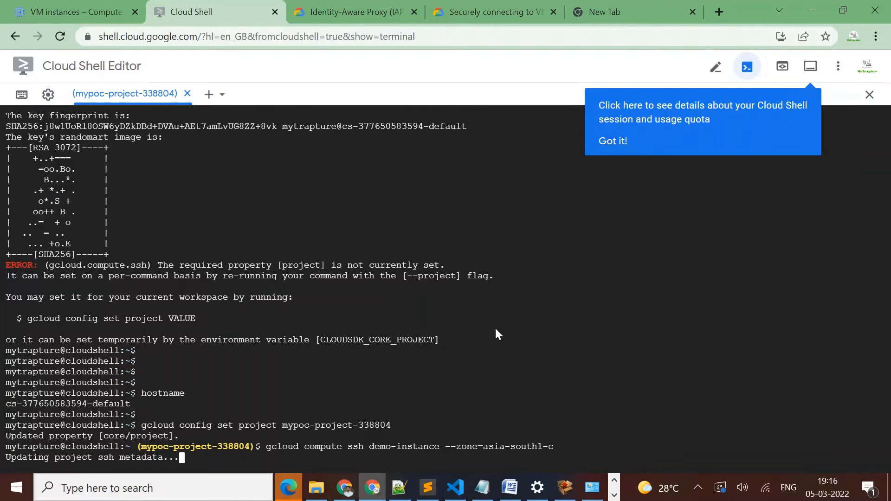
pyautogui.press('XF86AudioRaiseVolume')
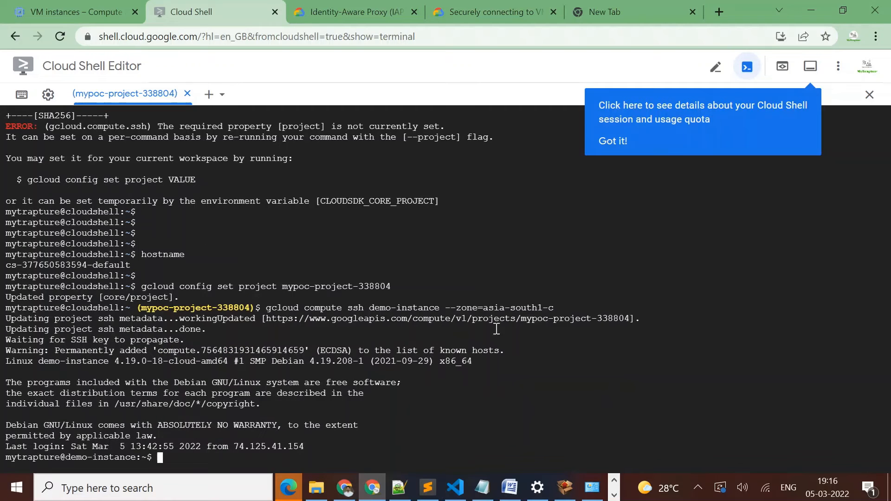
# Step: Run the hostname command in the SSH session opened from Cloud Shell to check the connected machine
pyautogui.press('Return')
pyautogui.press('Return')
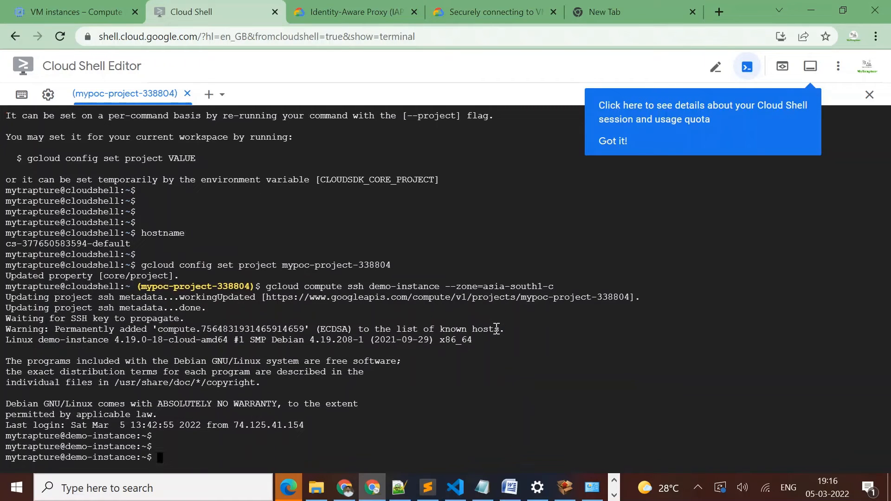
pyautogui.write('g')
pyautogui.press('BackSpace')
pyautogui.write('hosta')
pyautogui.press('BackSpace')
pyautogui.write('name')
pyautogui.press('Return')
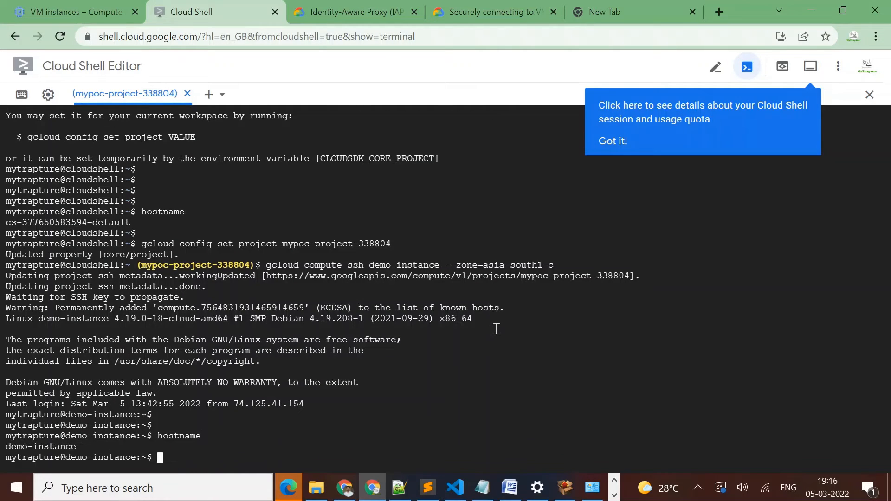
pyautogui.press('Return')
pyautogui.press('Return')
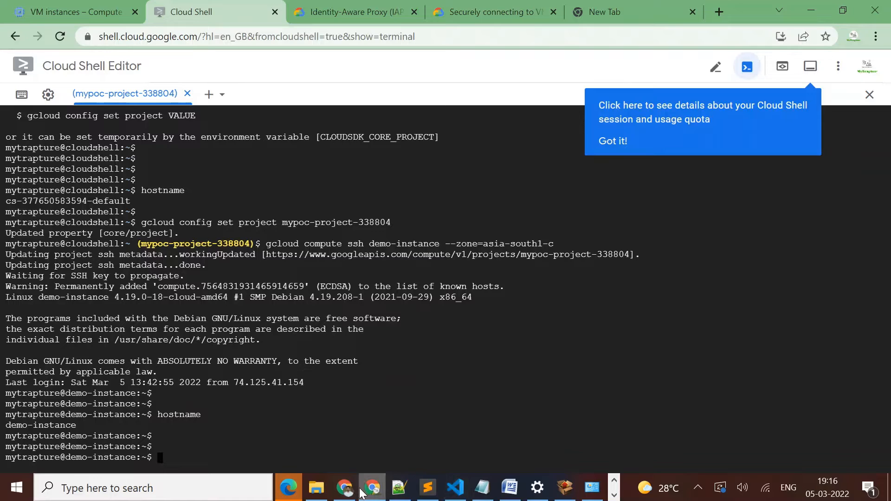
# Step: Switch to the Incognito Chrome window, edit demo-instance's demo-vpc network interface to set External IP to None, and save the instance
pyautogui.moveTo(352, 492)
pyautogui.click(334, 431)
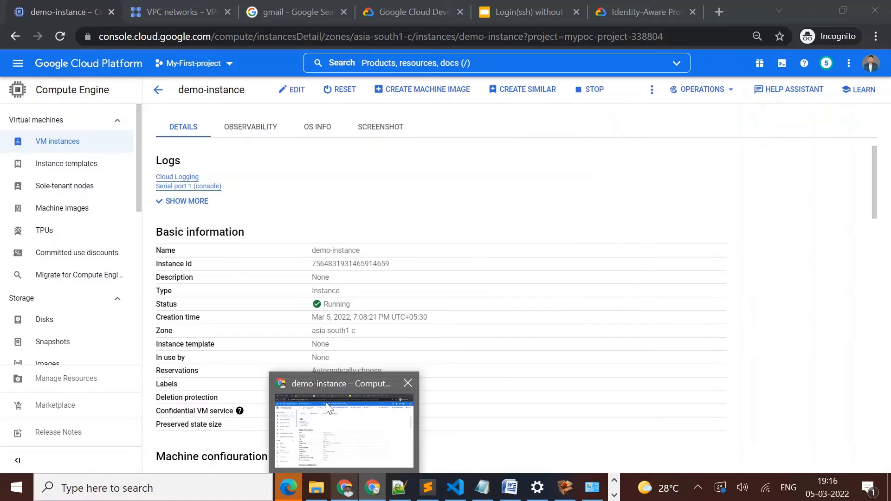
pyautogui.click(294, 90)
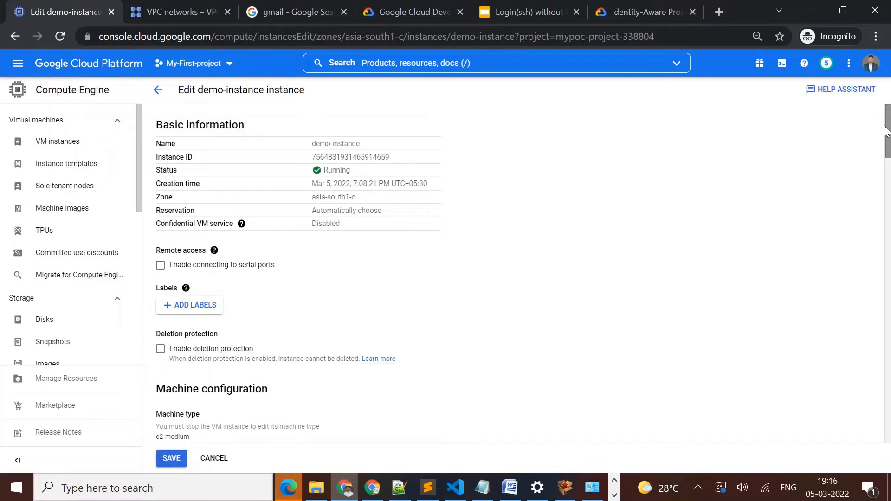
pyautogui.moveTo(885, 131); pyautogui.dragTo(889, 225)
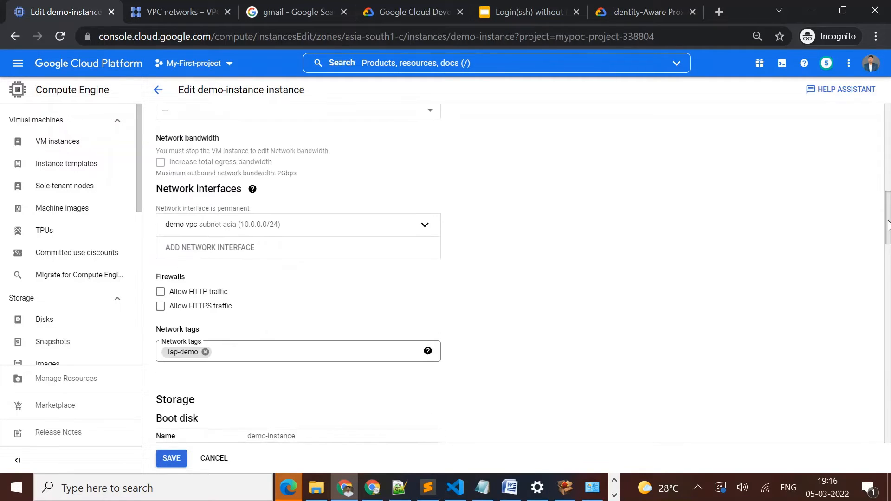
pyautogui.click(424, 227)
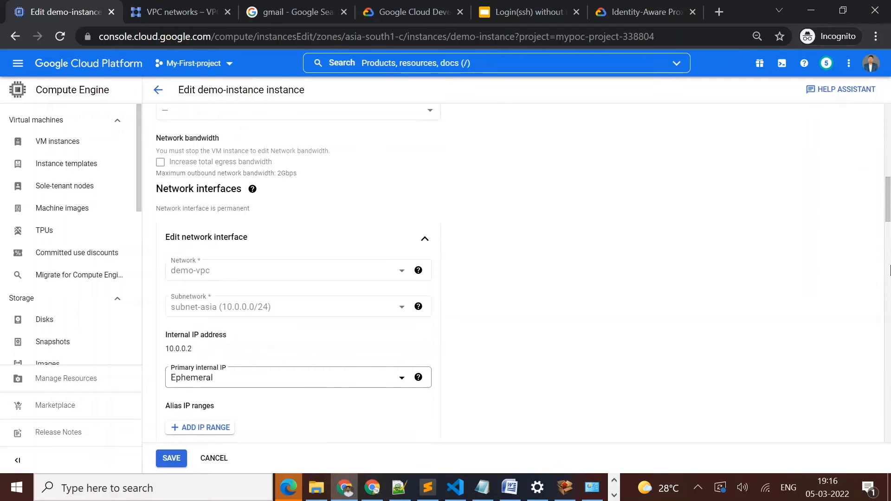
pyautogui.scroll(-3, 333, 262)
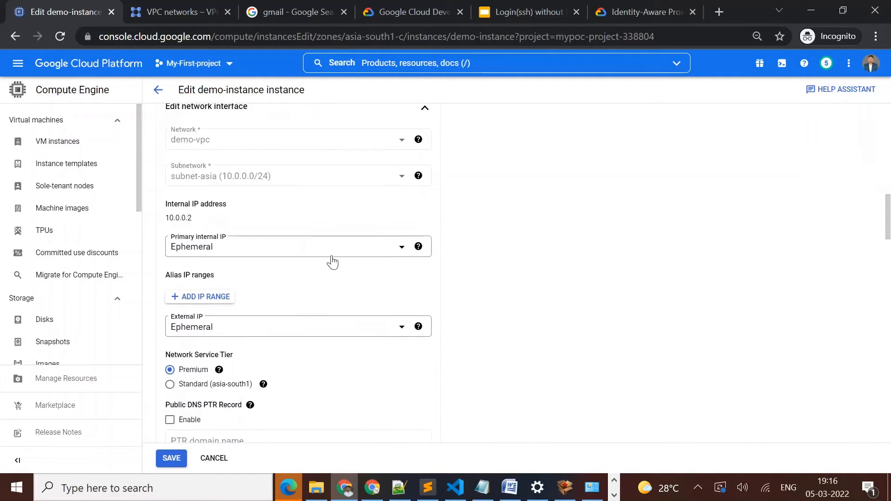
pyautogui.click(297, 331)
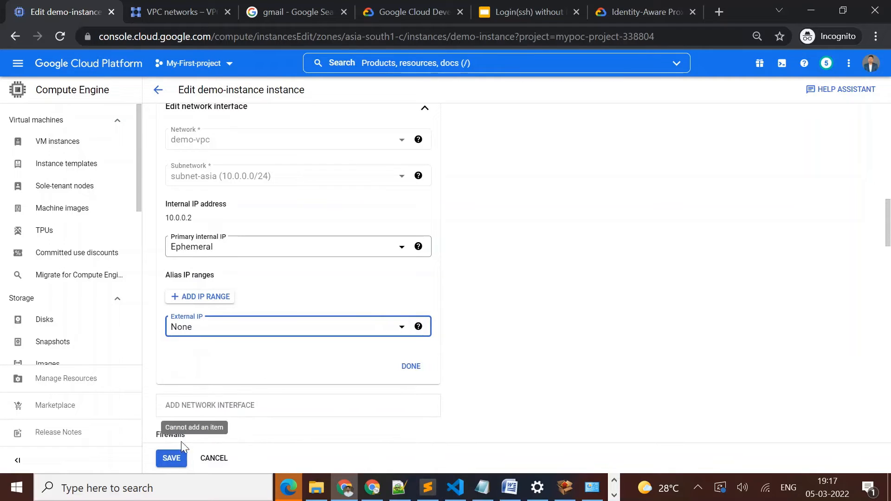
pyautogui.click(169, 463)
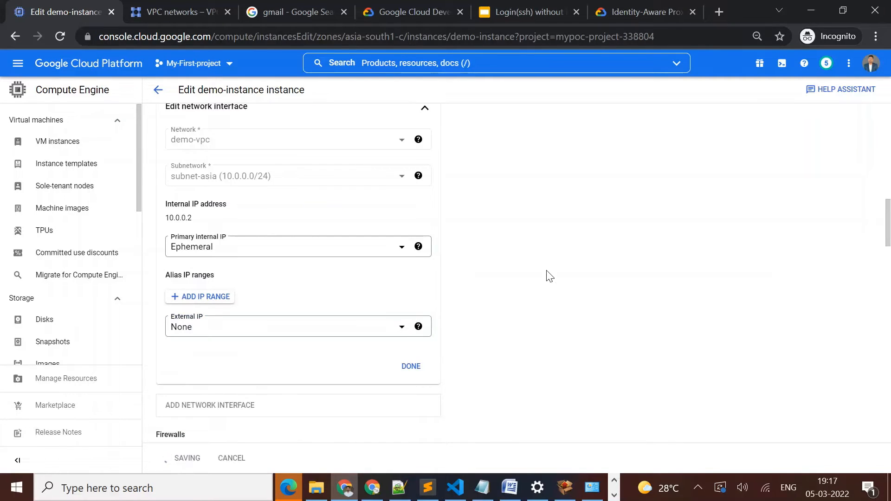
# Step: Switch to the regular Chrome window and refresh the Compute Engine VM instances list to update demo-instance's entry
pyautogui.click(372, 488)
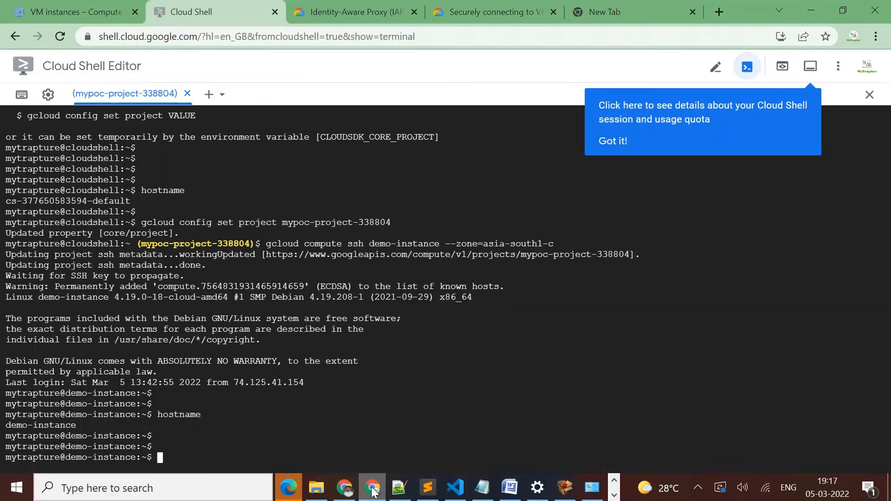
pyautogui.click(63, 2)
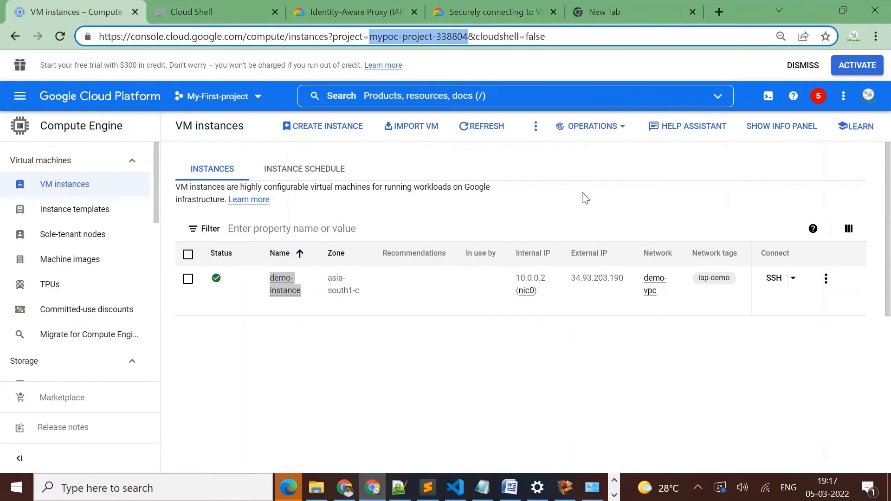
pyautogui.click(473, 132)
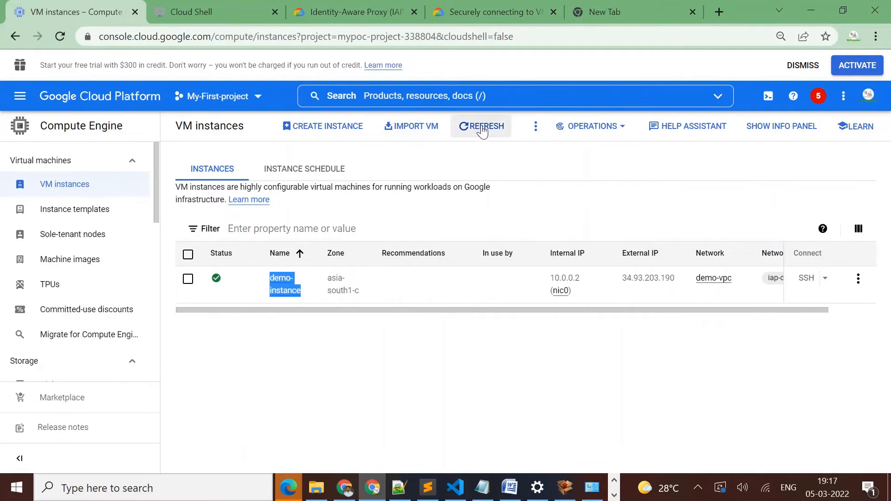
pyautogui.click(483, 132)
pyautogui.click(482, 131)
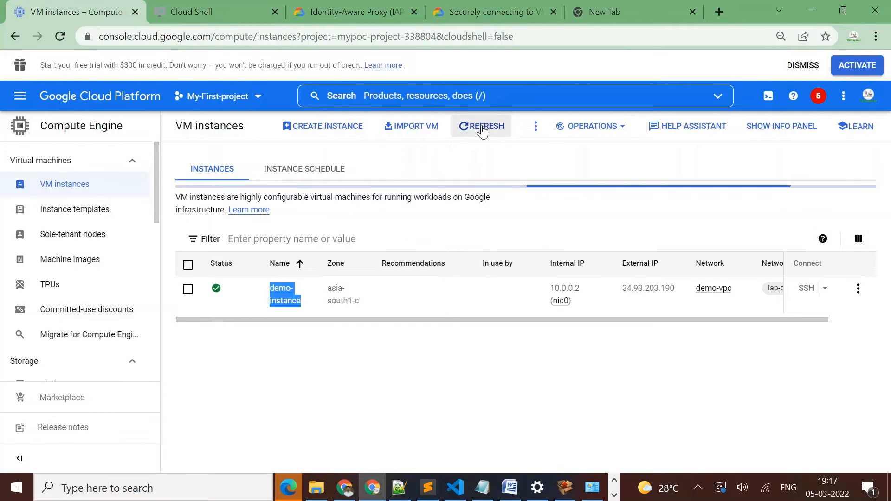
pyautogui.click(483, 131)
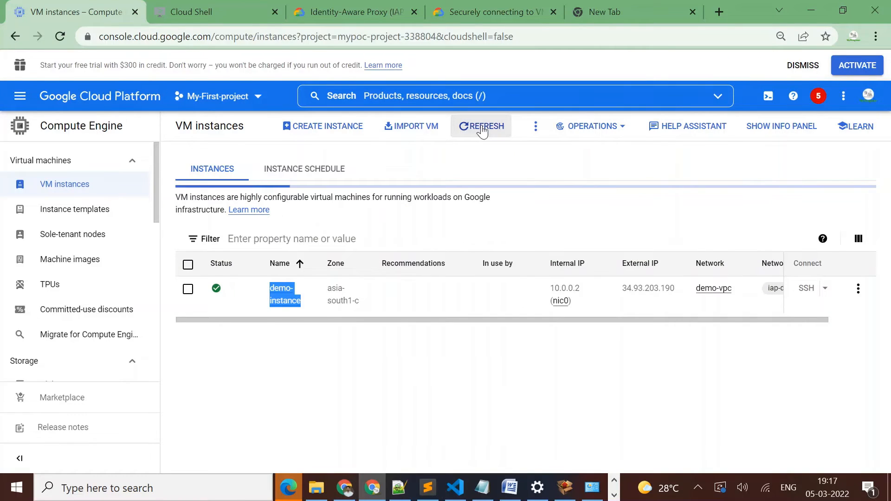
# Step: View demo-instance's details and the VPC networks page in the Incognito window, and return to the regular Chrome window
pyautogui.click(345, 487)
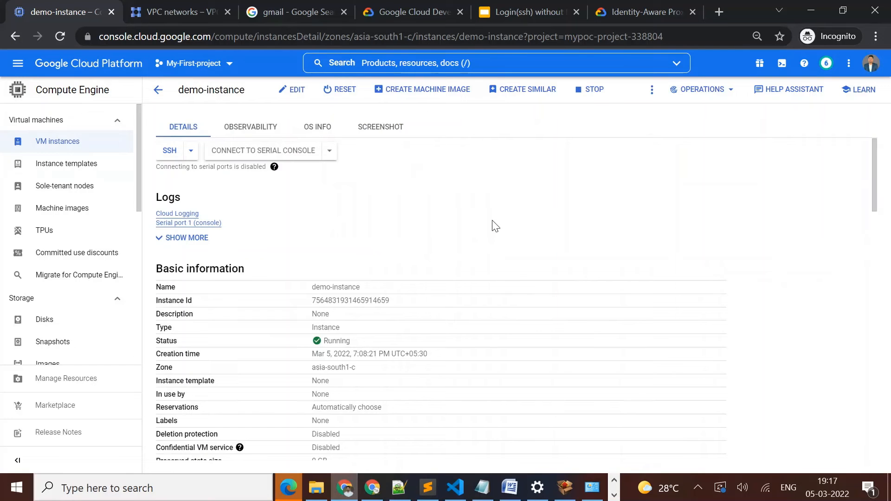
pyautogui.click(155, 12)
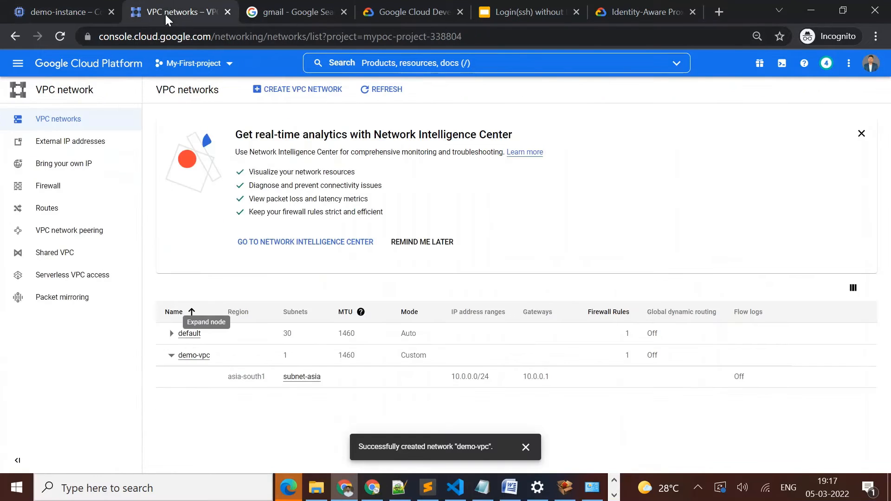
pyautogui.click(374, 489)
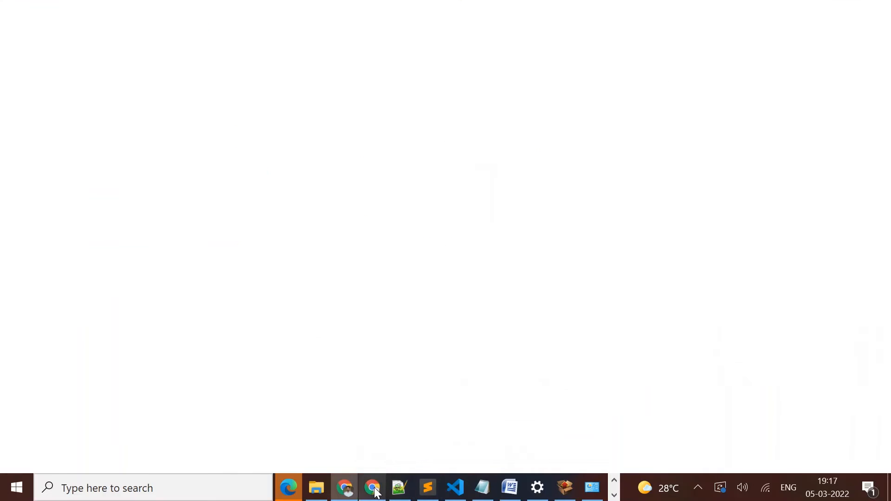
# Step: Reload the VM instances page and check the External IP value listed for demo-instance
pyautogui.click(470, 134)
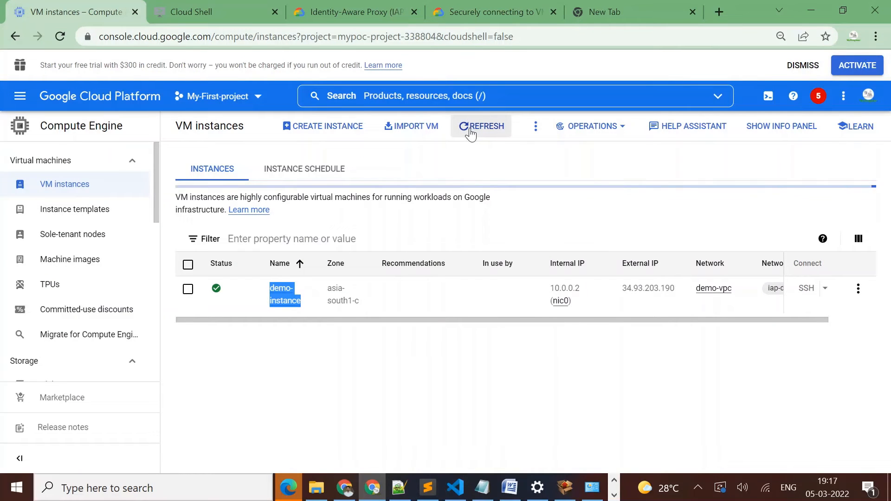
pyautogui.click(58, 37)
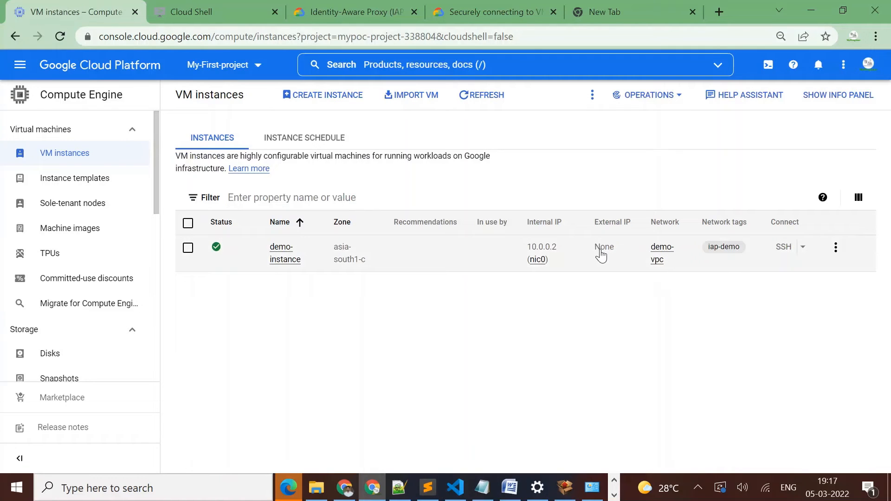
pyautogui.moveTo(622, 254); pyautogui.dragTo(617, 283)
pyautogui.click(618, 283)
pyautogui.doubleClick(604, 278)
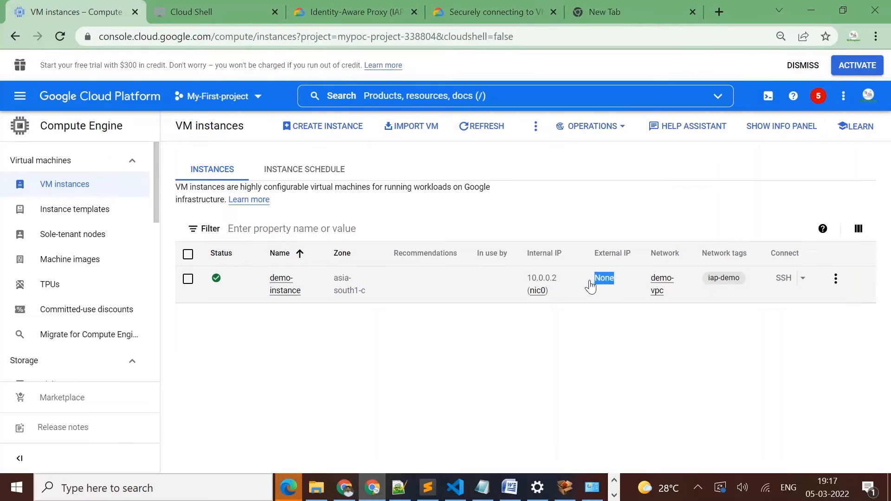
pyautogui.moveTo(783, 284)
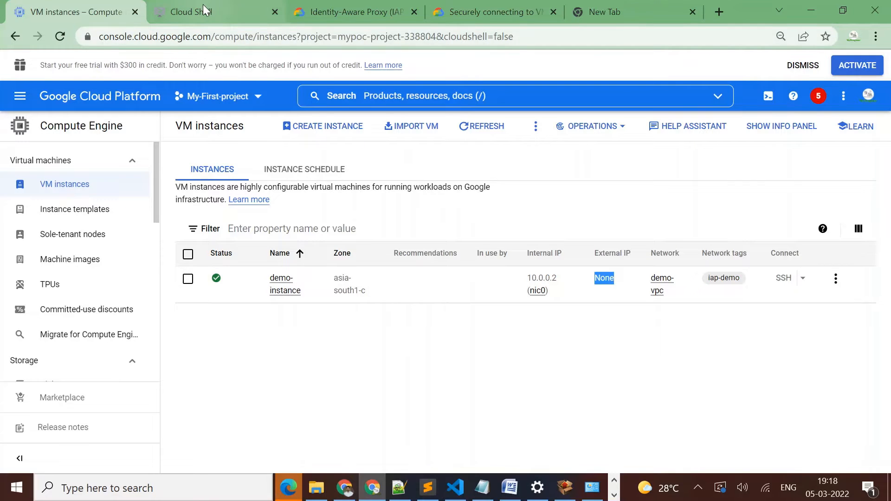
# Step: Copy the gcloud compute ssh command from the existing Cloud Shell session and open a new terminal session
pyautogui.click(204, 10)
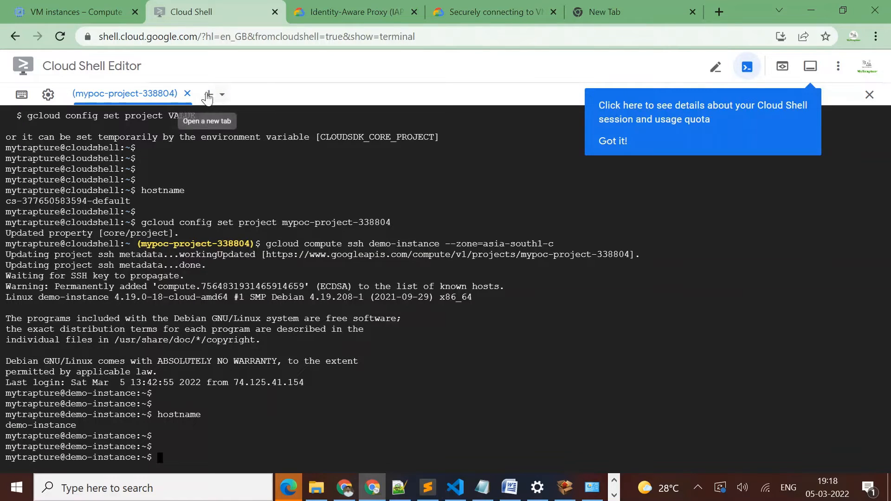
pyautogui.moveTo(267, 243); pyautogui.dragTo(555, 244)
pyautogui.hotkey('ctrl', 'c')
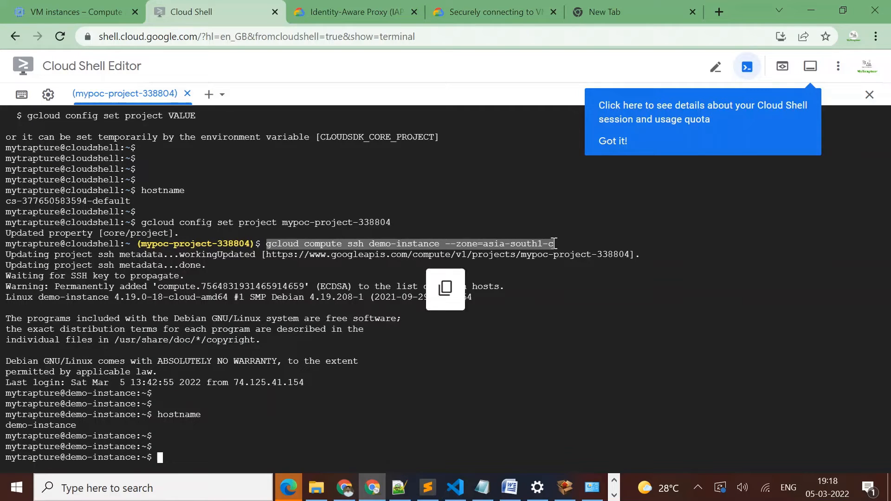
pyautogui.click(209, 95)
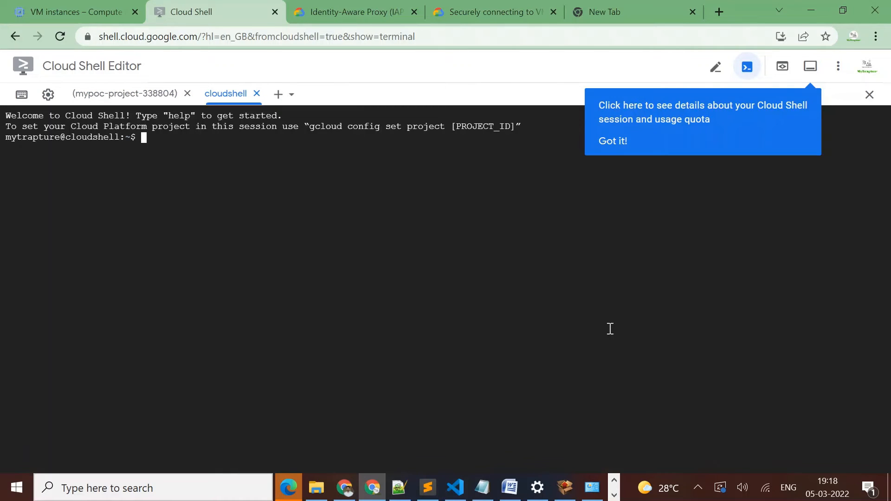
# Step: Try to connect to the VM from the new Cloud Shell session with gcloud compute ssh demo-instance --zone=asia-south1-c
pyautogui.press('Return')
pyautogui.press('Return')
pyautogui.press('Return')
pyautogui.rightClick(610, 328)
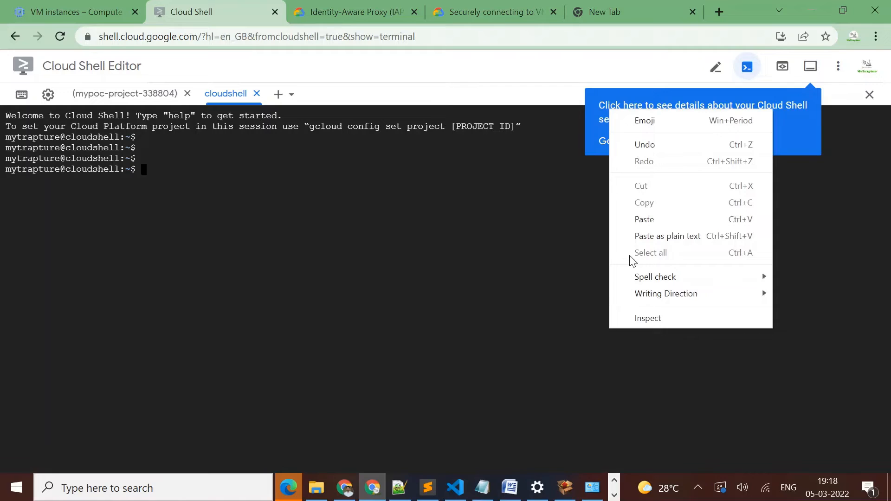
pyautogui.click(646, 219)
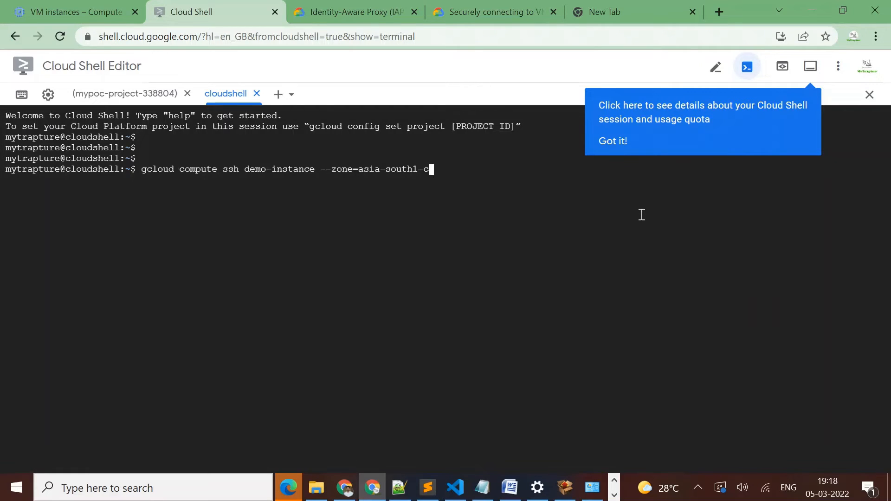
pyautogui.press('Return')
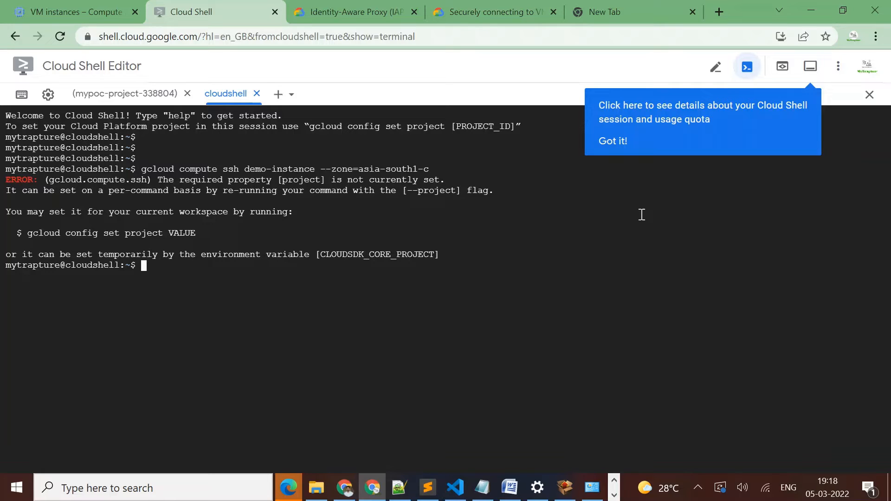
# Step: Set the new session's project with gcloud config set project mypoc-project-338804, copying the project ID from the VM instances page address
pyautogui.write('gcloud config se')
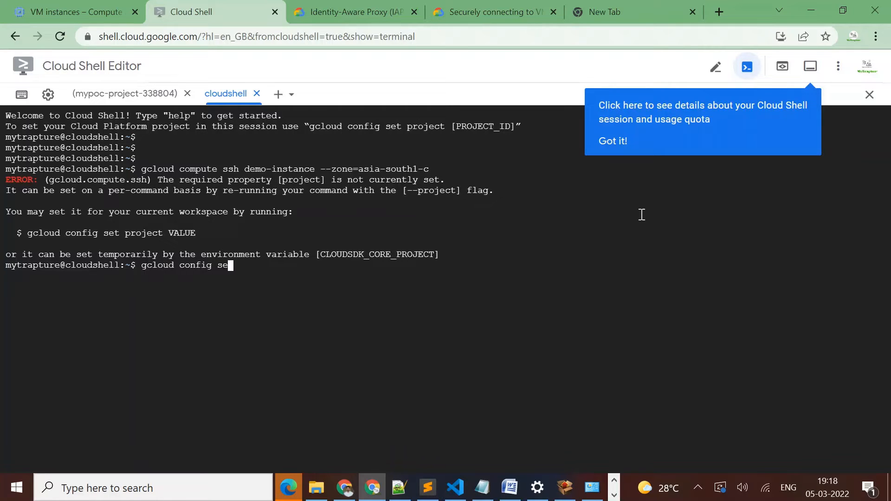
pyautogui.write('t project')
pyautogui.click(82, 10)
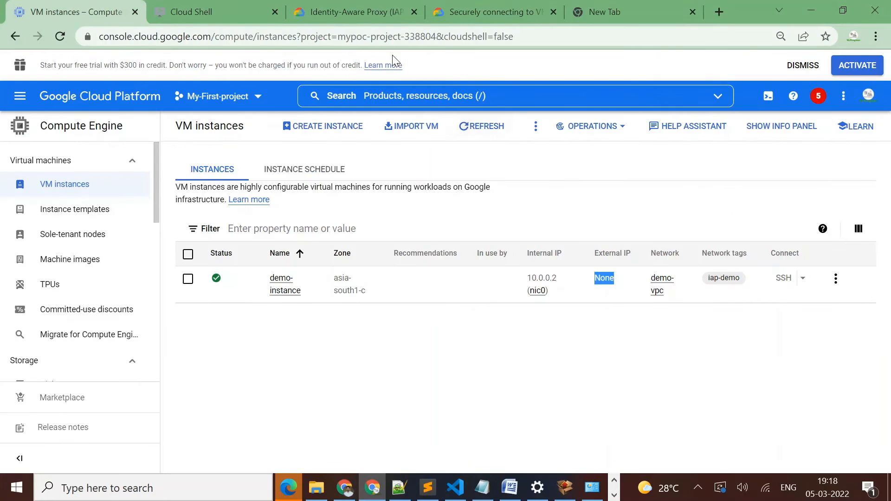
pyautogui.moveTo(339, 38); pyautogui.dragTo(436, 38)
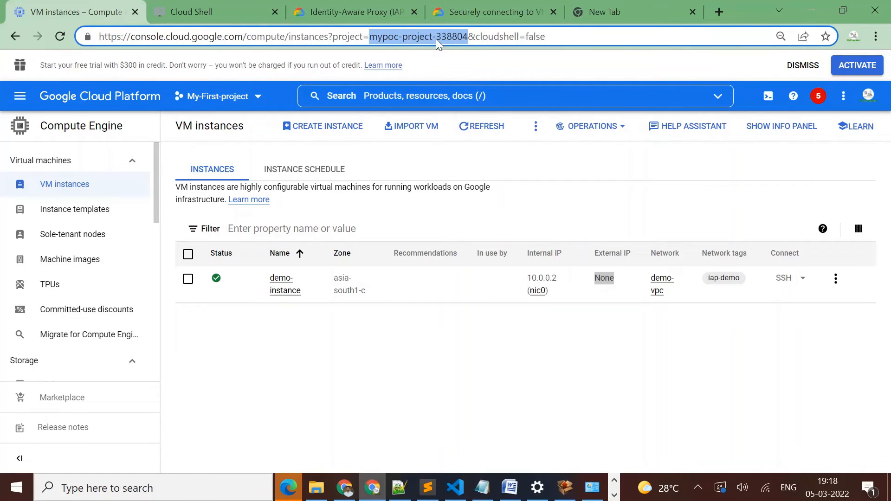
pyautogui.click(200, 15)
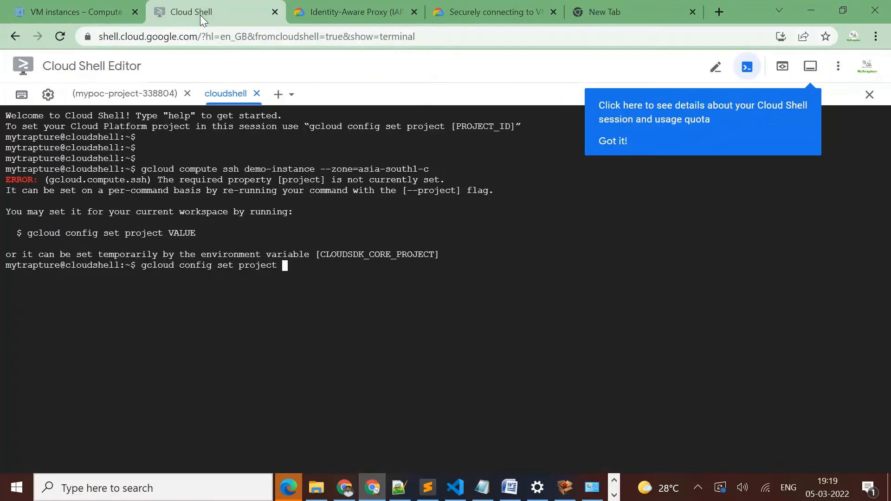
pyautogui.rightClick(385, 296)
pyautogui.click(431, 190)
pyautogui.press('Return')
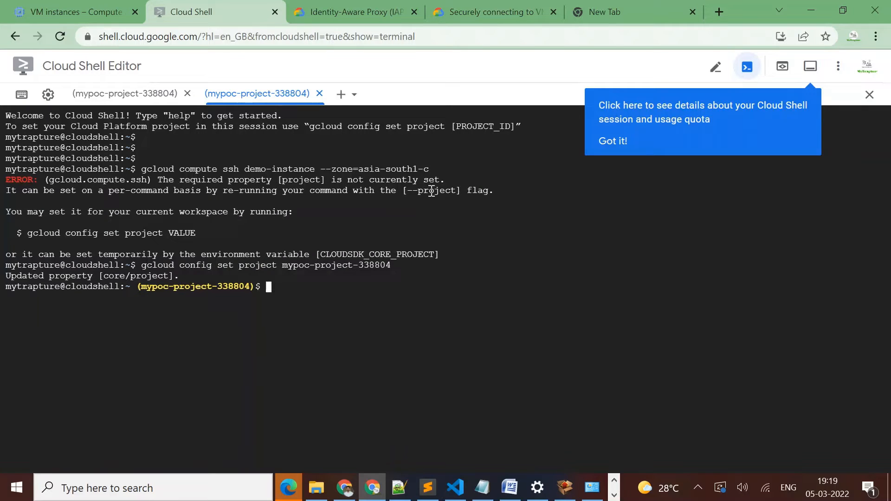
# Step: Rerun gcloud compute ssh demo-instance --zone=asia-south1-c from the new session's command history
pyautogui.press('Up')
pyautogui.press('Up')
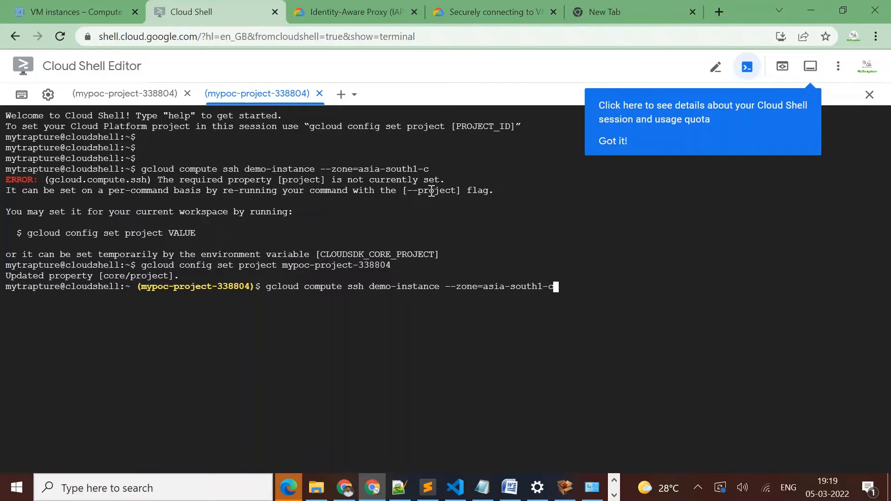
pyautogui.press('Return')
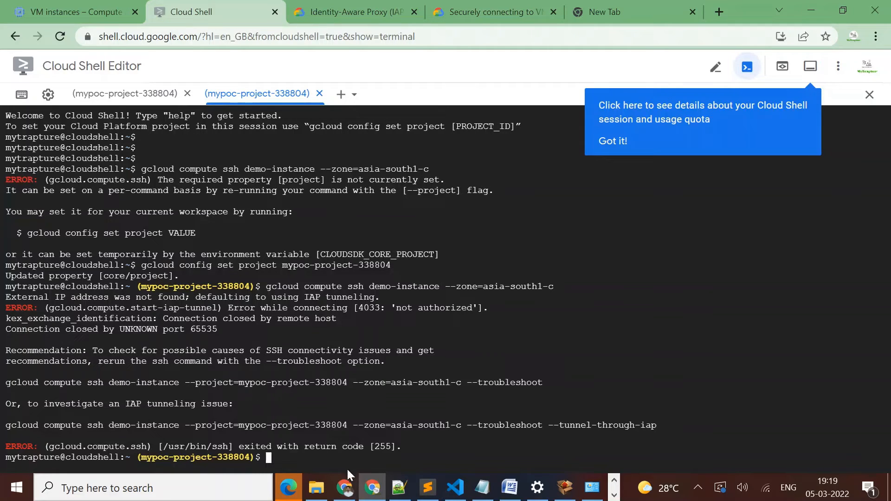
# Step: Switch to the Incognito Chrome window and open the Identity-Aware Proxy page of the Security section
pyautogui.click(351, 487)
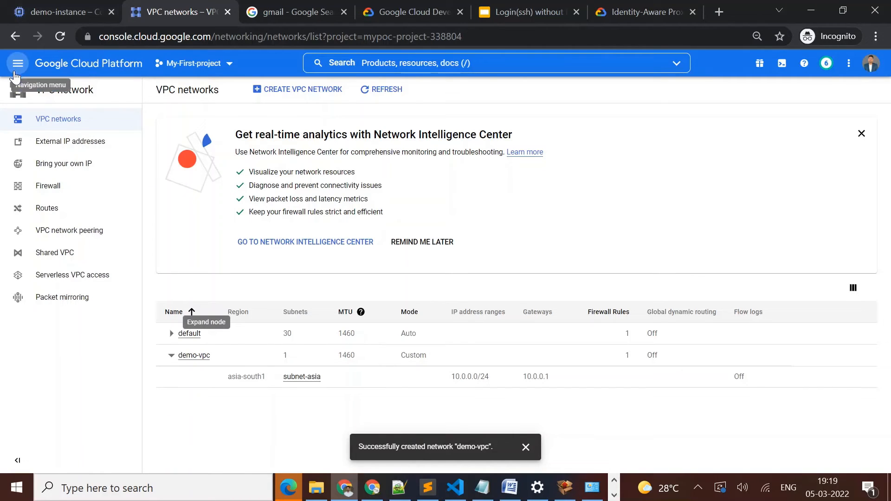
pyautogui.click(16, 74)
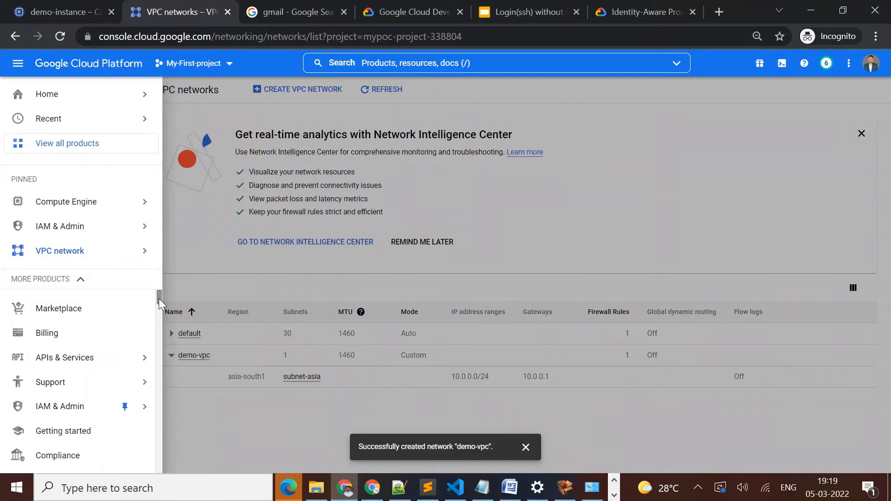
pyautogui.moveTo(159, 299); pyautogui.dragTo(159, 307)
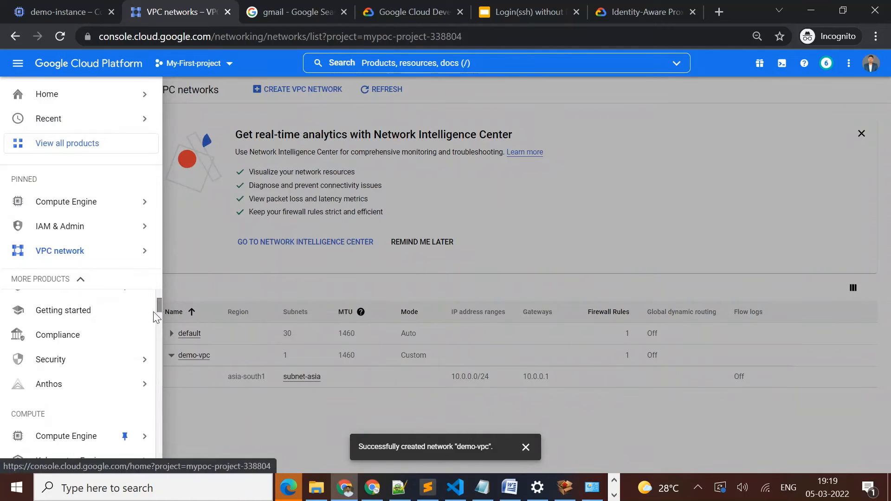
pyautogui.moveTo(90, 370)
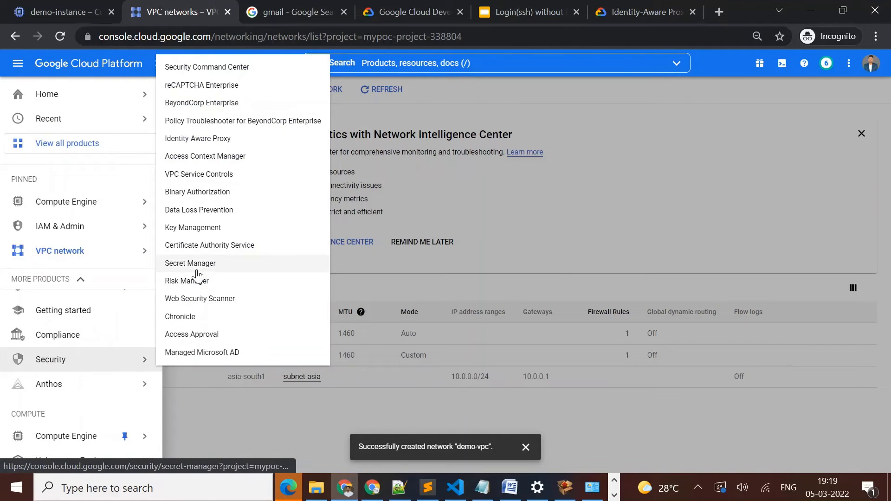
pyautogui.click(202, 140)
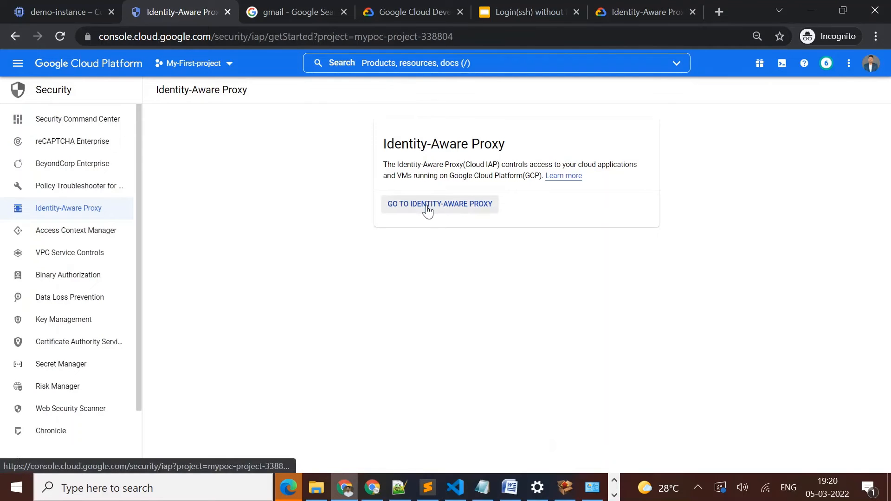
# Step: Search the project's API Library for "identity" and open the Cloud Identity-Aware Proxy API
pyautogui.click(395, 65)
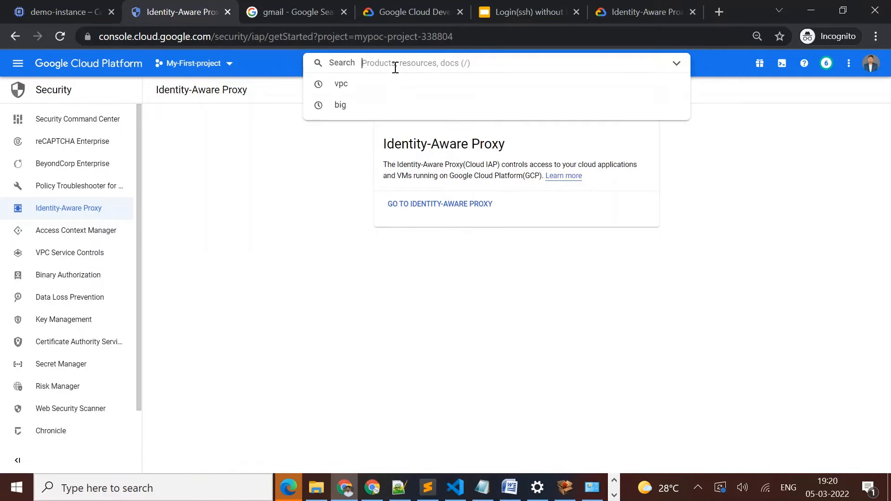
pyautogui.click(17, 65)
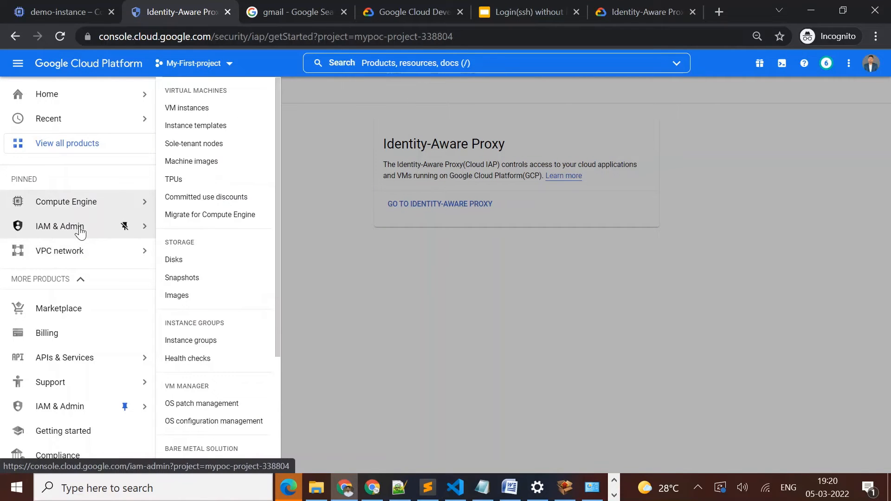
pyautogui.moveTo(82, 358)
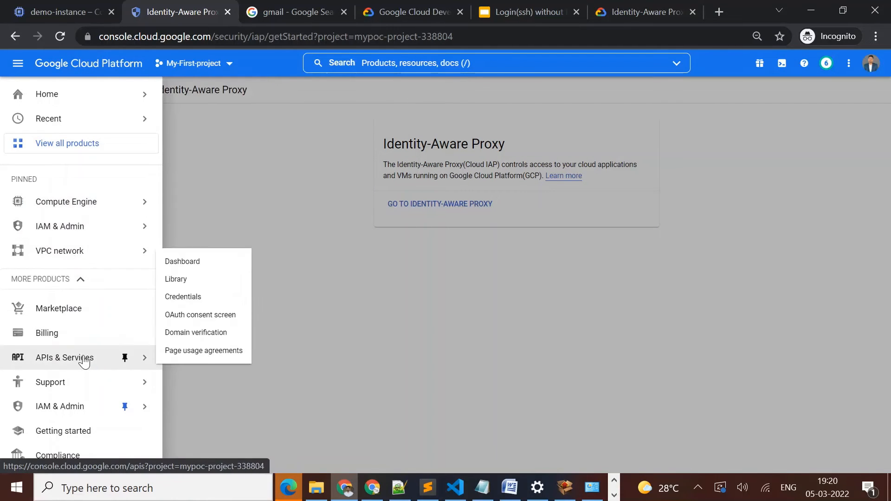
pyautogui.click(199, 285)
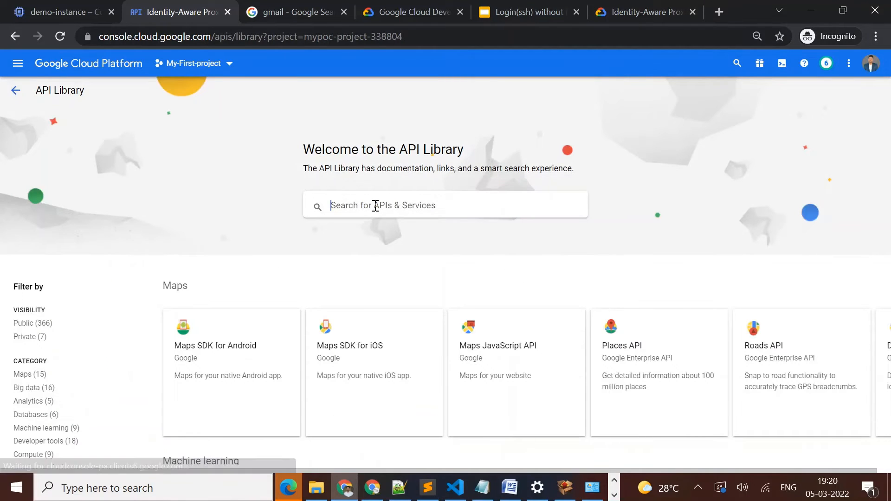
pyautogui.write('ident')
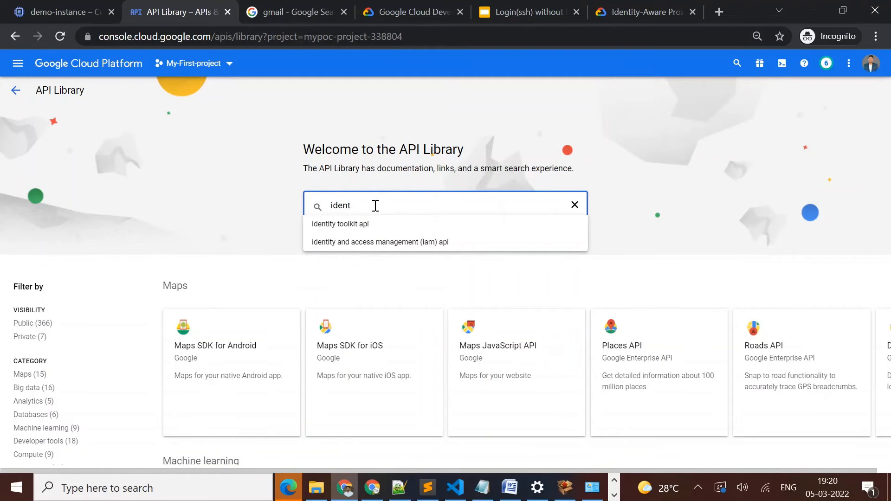
pyautogui.write('ity')
pyautogui.press('Return')
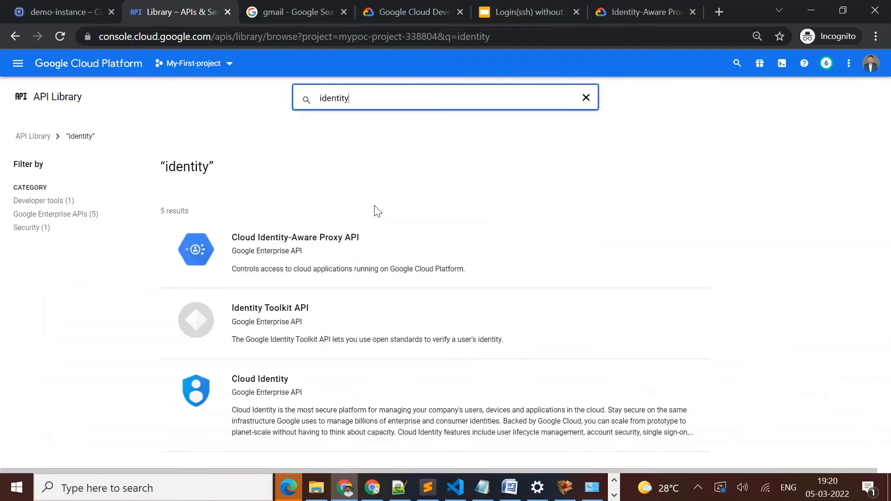
pyautogui.click(329, 238)
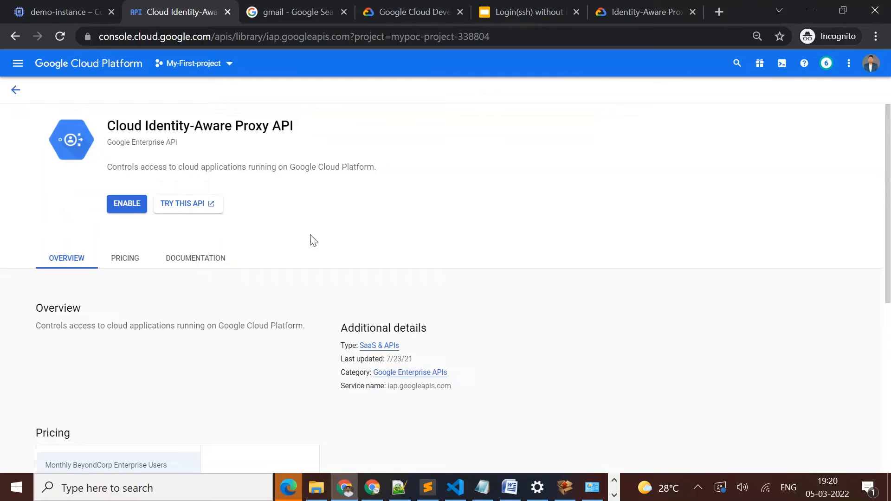
# Step: Enable the Cloud Identity-Aware Proxy API for the project
pyautogui.click(115, 200)
pyautogui.click(113, 202)
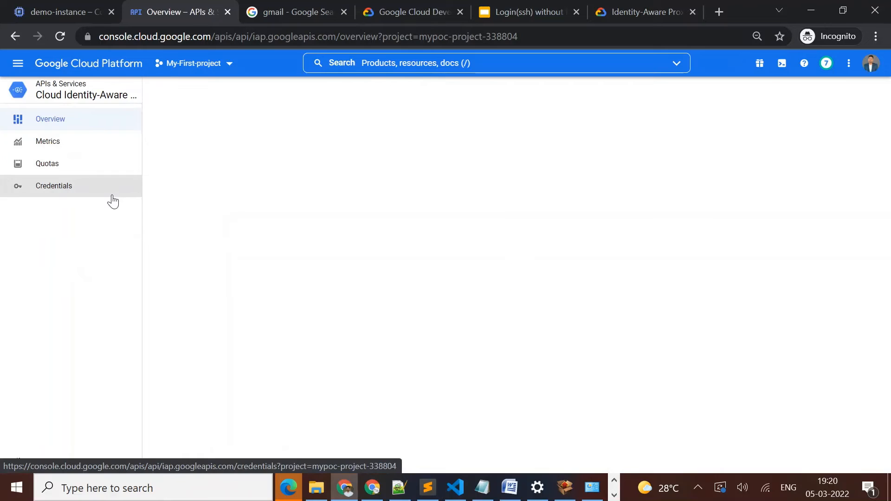
pyautogui.press('super')
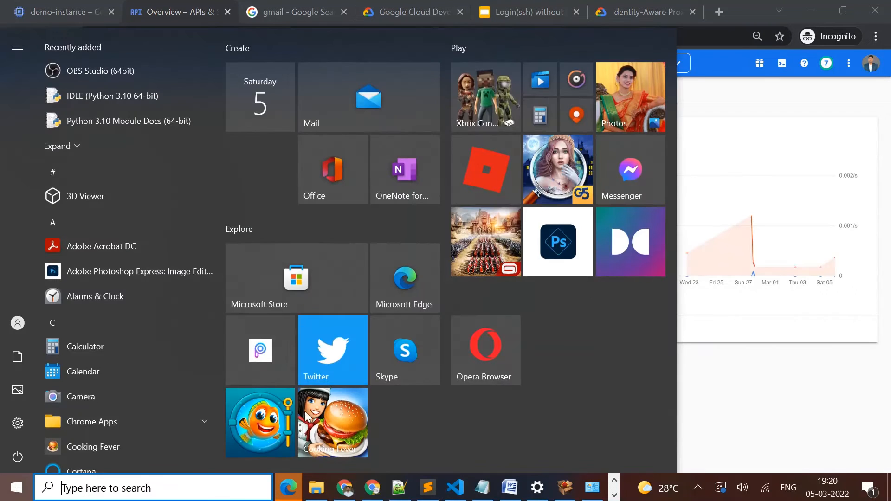
pyautogui.click(726, 409)
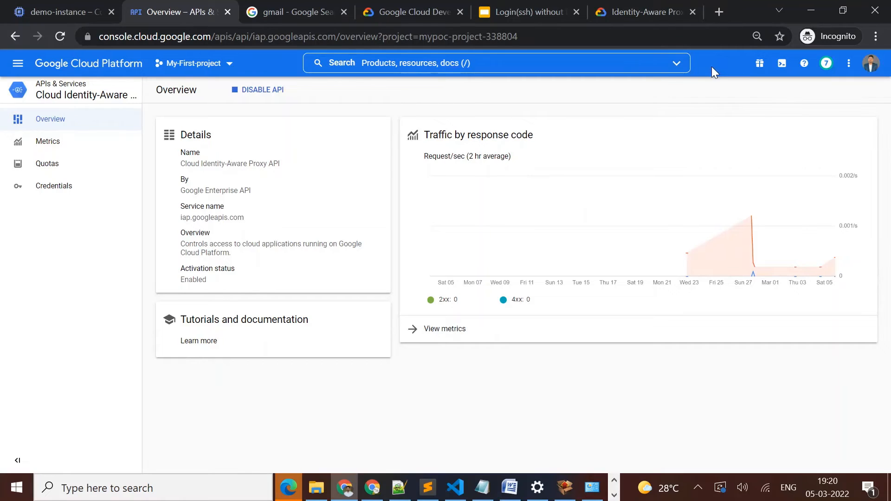
# Step: Search the web for "iap firewall rules" in a new tab and open the Using IAP for TCP forwarding guide
pyautogui.click(717, 13)
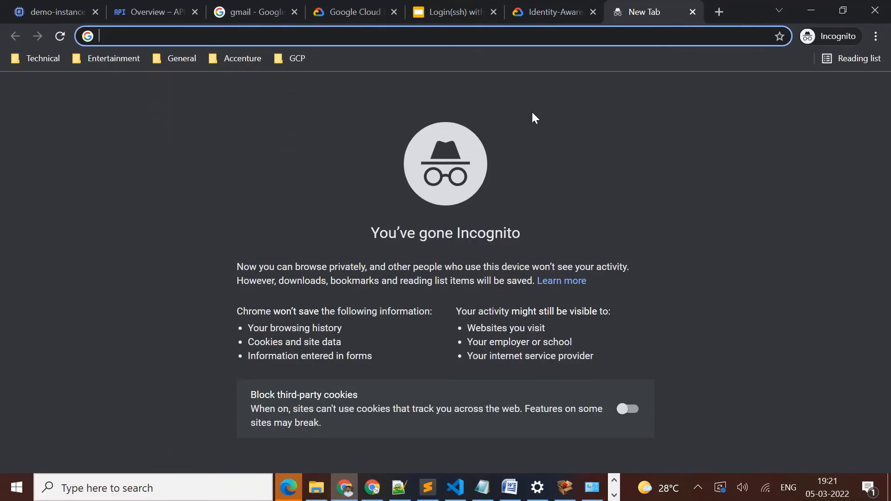
pyautogui.write('IAPO')
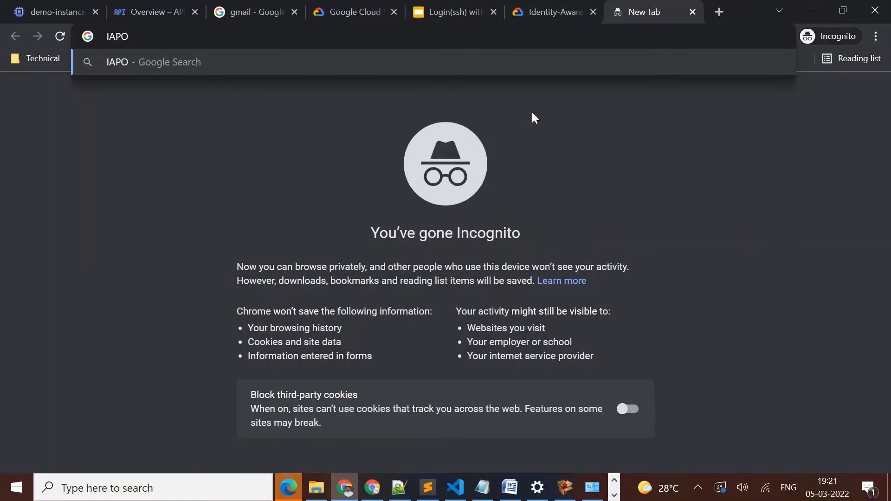
pyautogui.press('BackSpace')
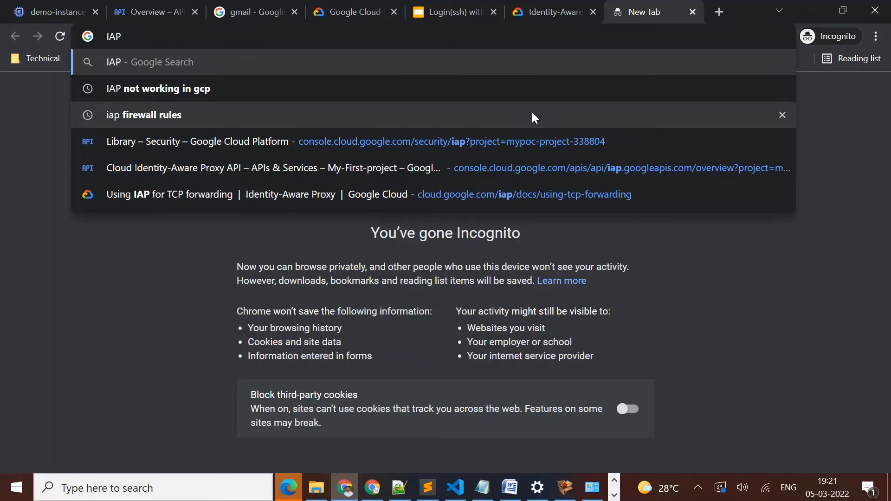
pyautogui.press('Down')
pyautogui.press('Down')
pyautogui.press('Return')
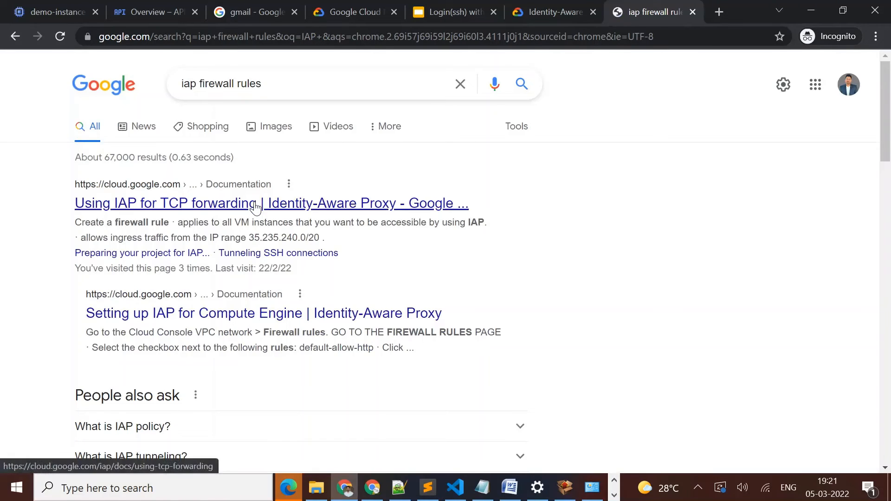
pyautogui.click(256, 204)
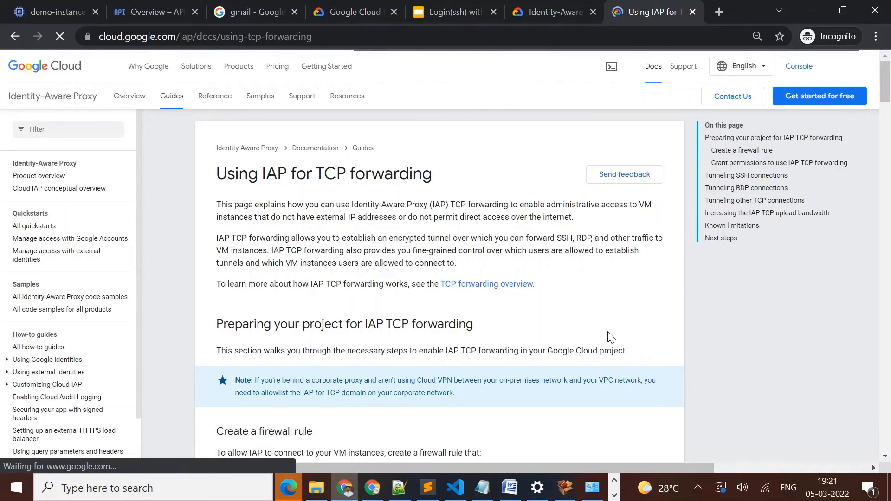
# Step: Copy the firewall rule name allow-ingress-from-iap from the guide's Create a firewall rule section
pyautogui.scroll(-6, 637, 323)
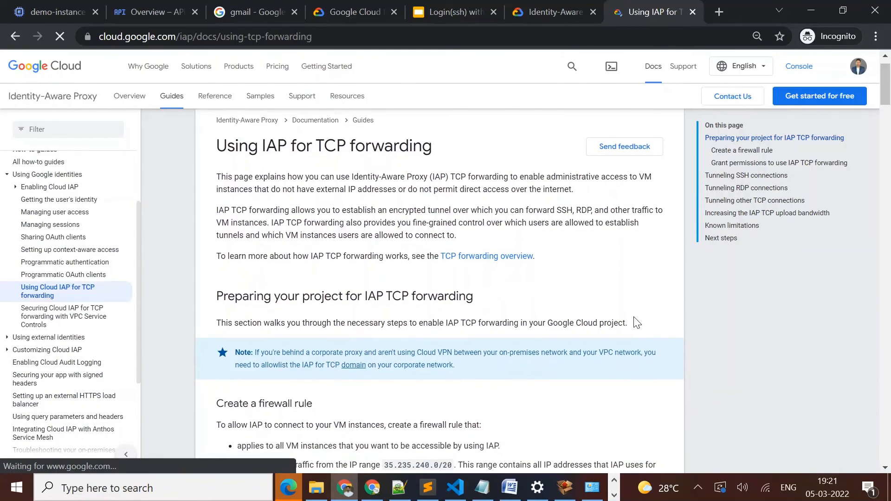
pyautogui.scroll(-1, 637, 321)
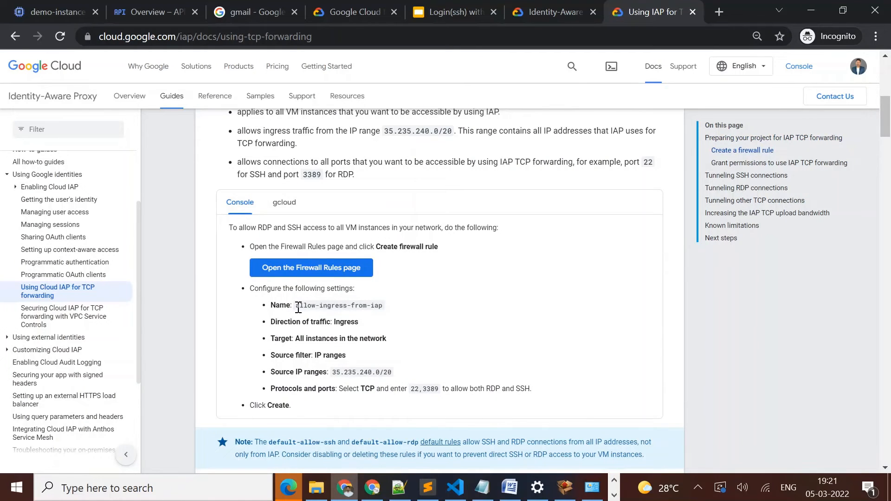
pyautogui.moveTo(296, 306); pyautogui.dragTo(388, 309)
pyautogui.hotkey('ctrl', 'c')
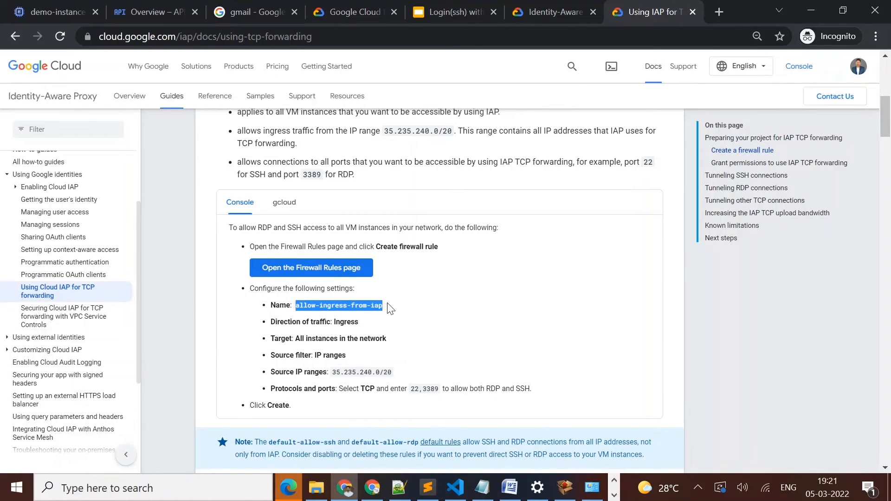
# Step: Return to the Cloud console's API overview tab, search for "vpc" and open the VPC networks list
pyautogui.click(50, 17)
pyautogui.click(148, 19)
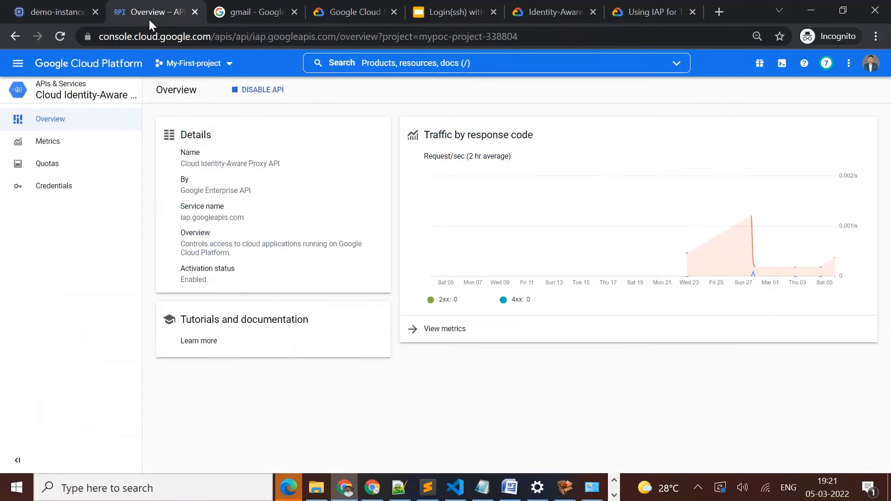
pyautogui.click(399, 65)
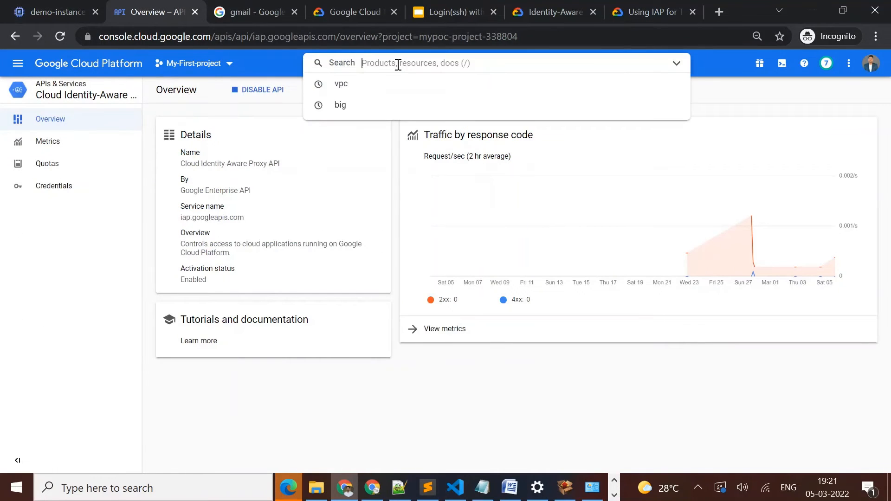
pyautogui.write('vpc')
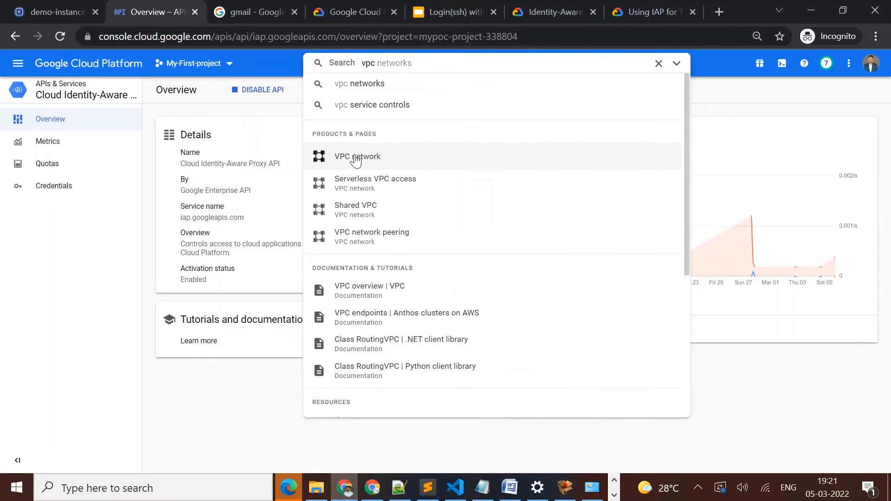
pyautogui.click(358, 159)
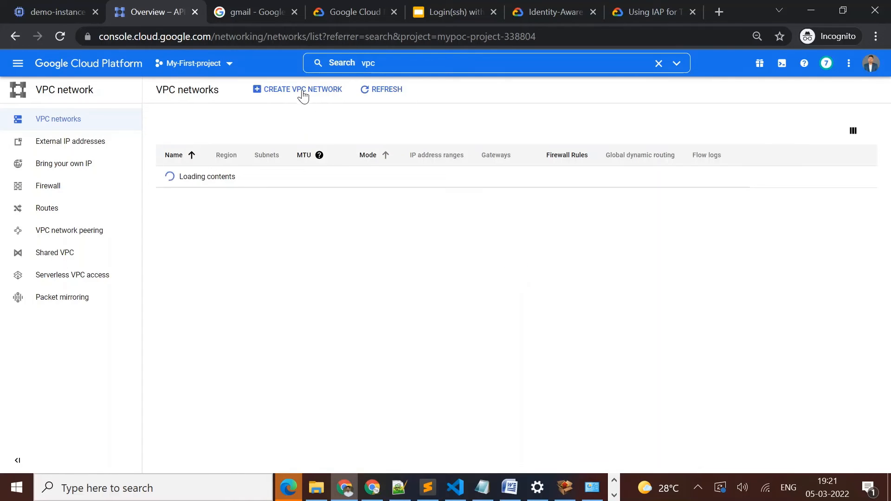
pyautogui.click(302, 92)
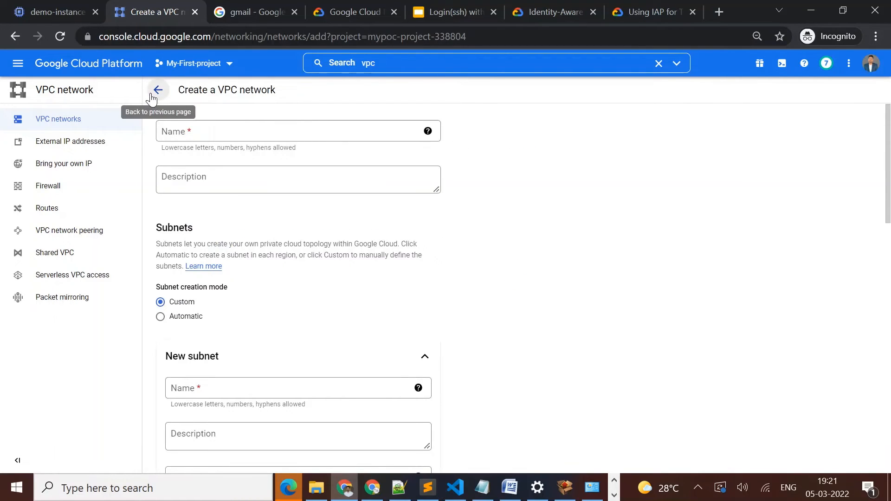
pyautogui.click(151, 102)
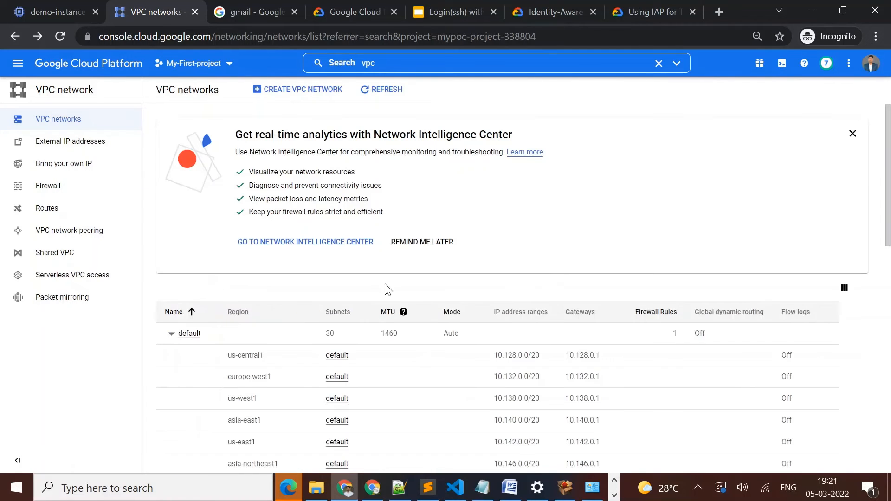
# Step: Collapse the default network's subnets and open the firewall rules of demo-vpc
pyautogui.click(171, 334)
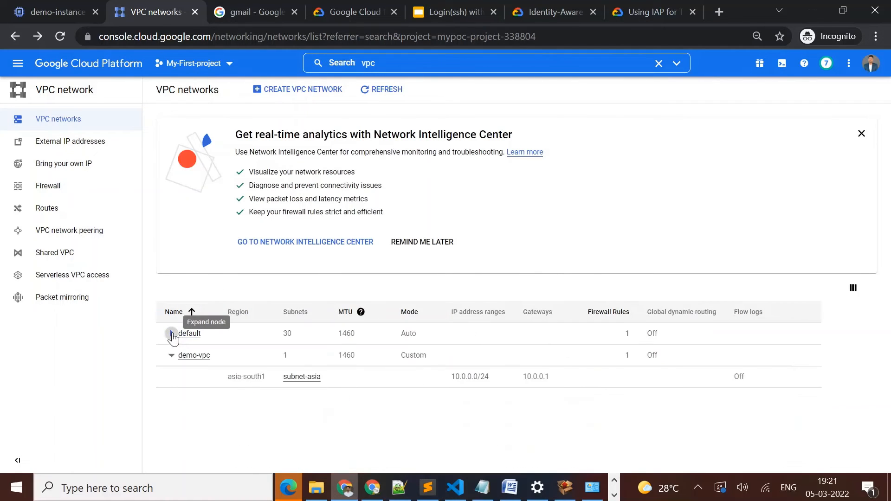
pyautogui.click(189, 355)
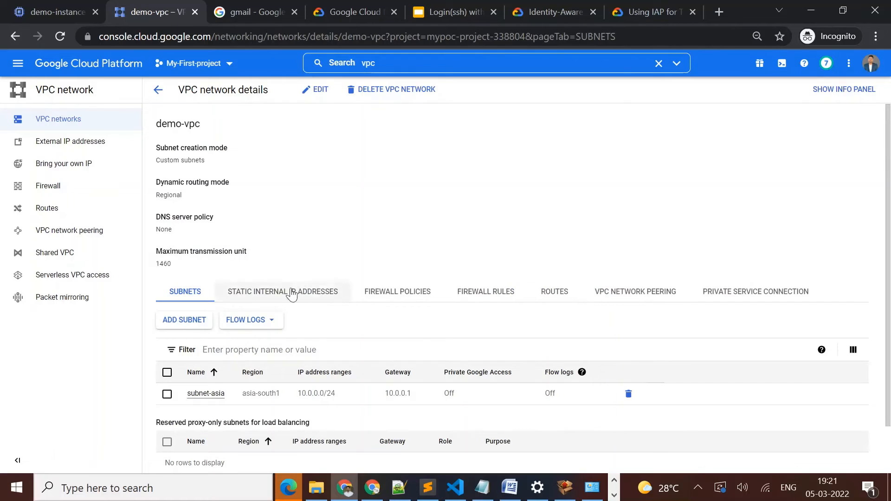
pyautogui.click(495, 301)
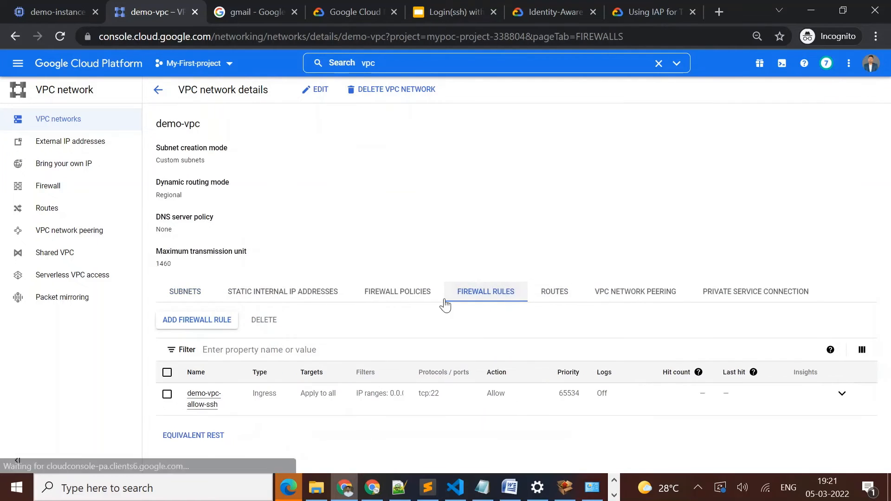
# Step: Start a new firewall rule in demo-vpc and name it allow-ingress-from-iap
pyautogui.click(207, 321)
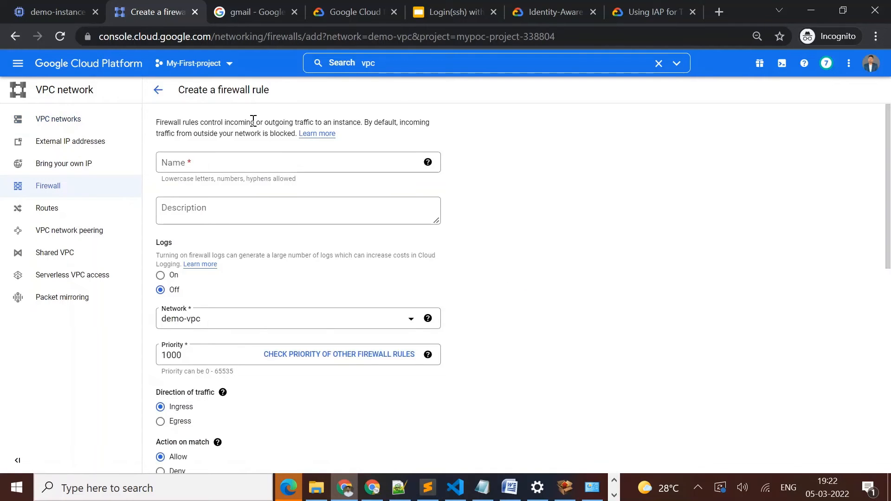
pyautogui.click(246, 171)
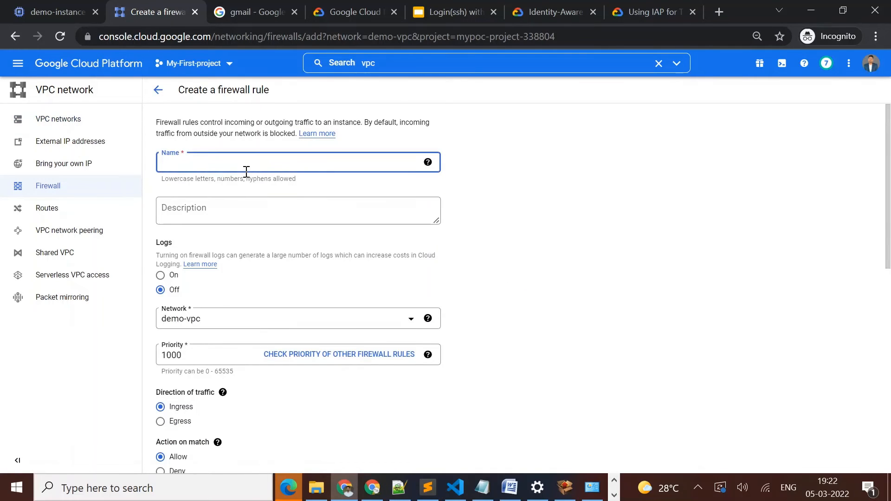
pyautogui.hotkey('ctrl', 'v')
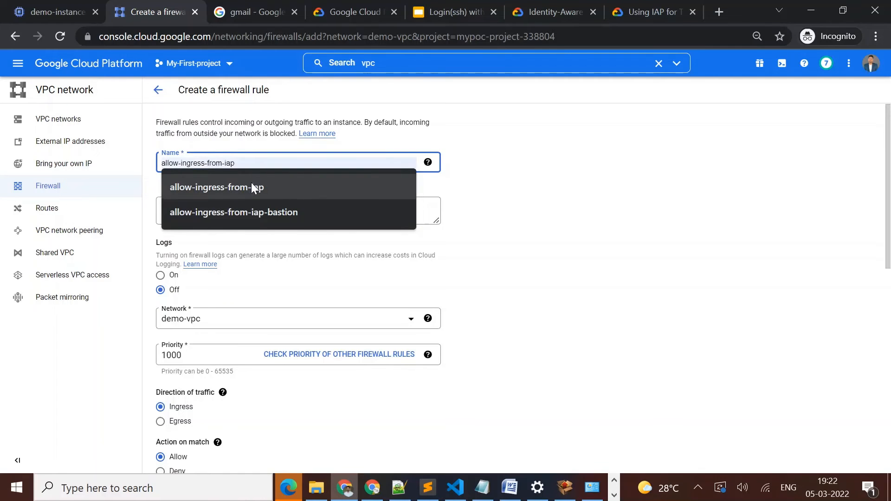
pyautogui.click(251, 182)
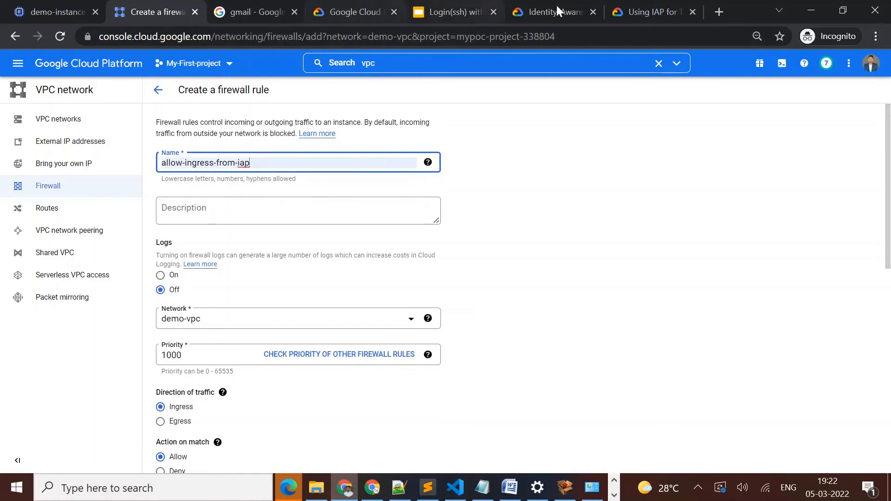
# Step: Return to the IAP TCP forwarding guide and copy the source IP range 35.235.240.0/20
pyautogui.click(637, 15)
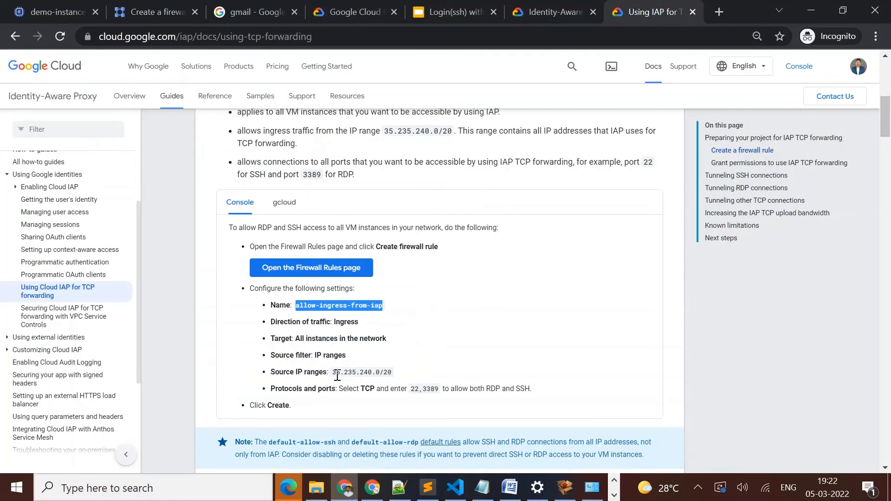
pyautogui.moveTo(336, 375); pyautogui.dragTo(403, 380)
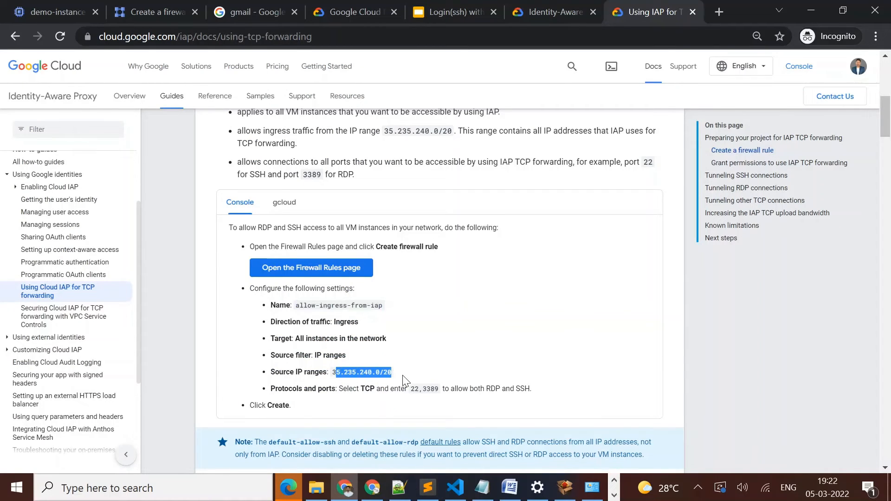
pyautogui.click(403, 381)
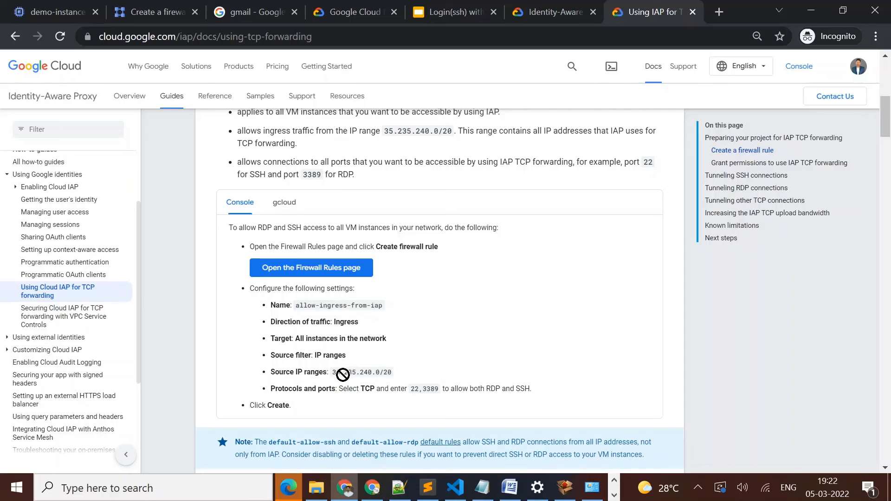
pyautogui.moveTo(333, 375); pyautogui.dragTo(397, 378)
pyautogui.hotkey('ctrl', 'c')
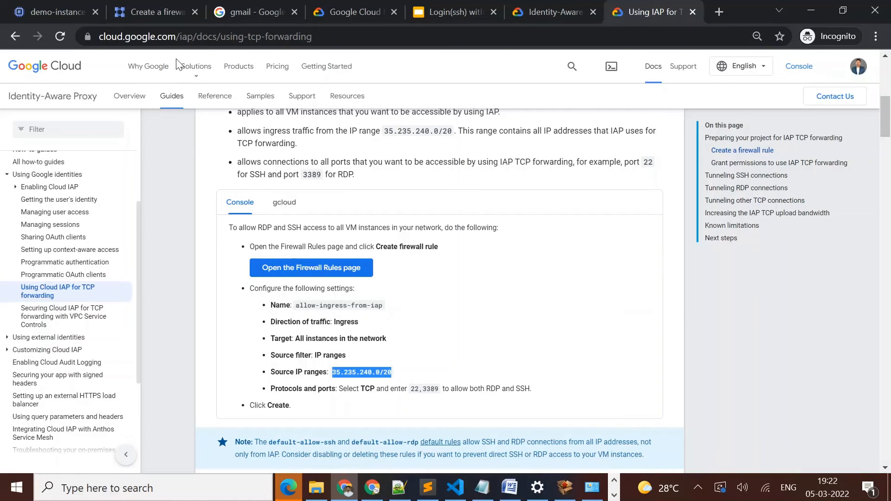
# Step: Return to the firewall rule creation form and add the target tag iap-demo
pyautogui.click(142, 16)
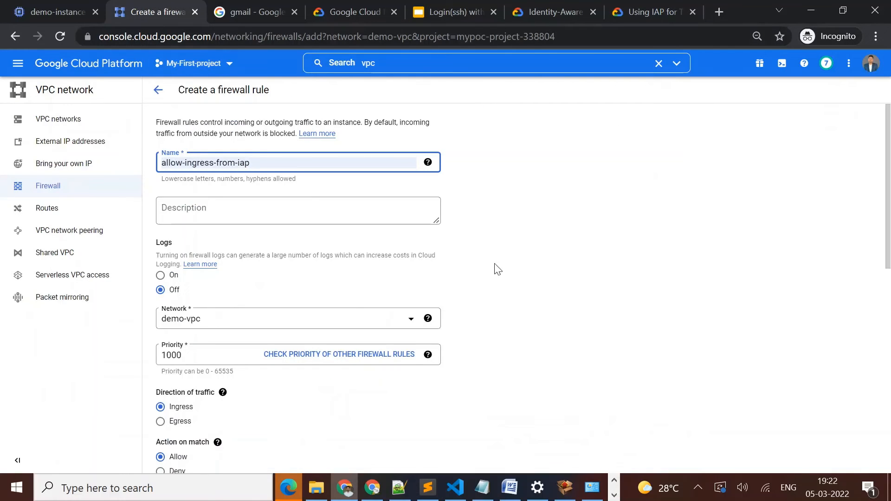
pyautogui.moveTo(890, 228); pyautogui.dragTo(828, 322)
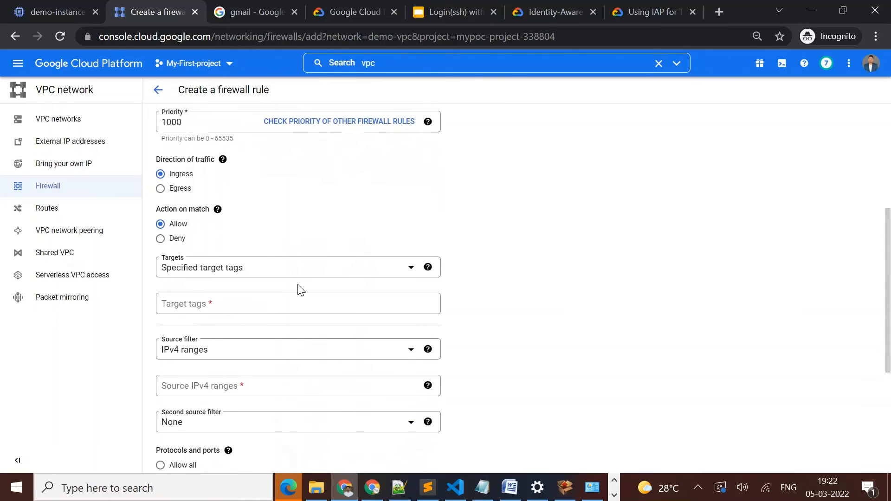
pyautogui.click(231, 302)
pyautogui.write('iap')
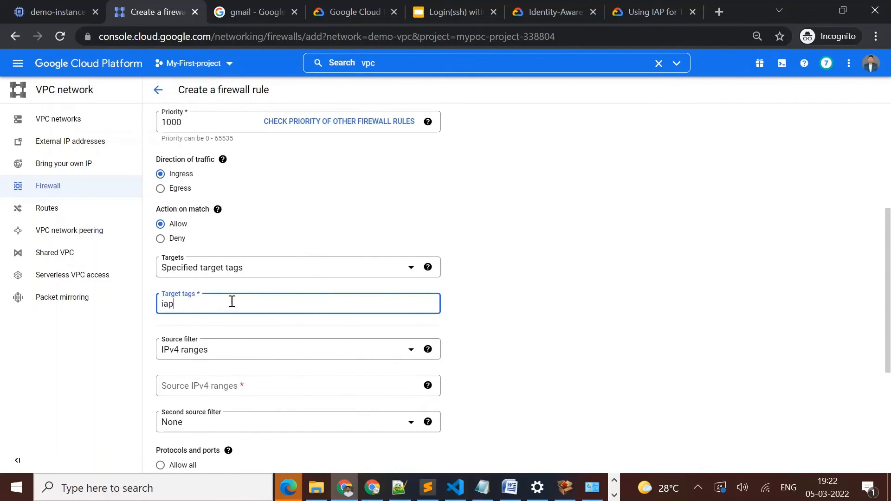
pyautogui.write('-demo')
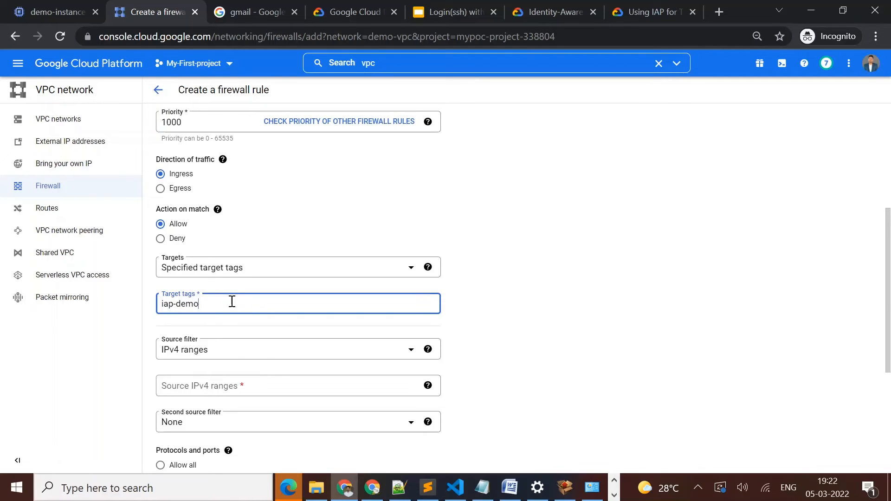
pyautogui.press('Return')
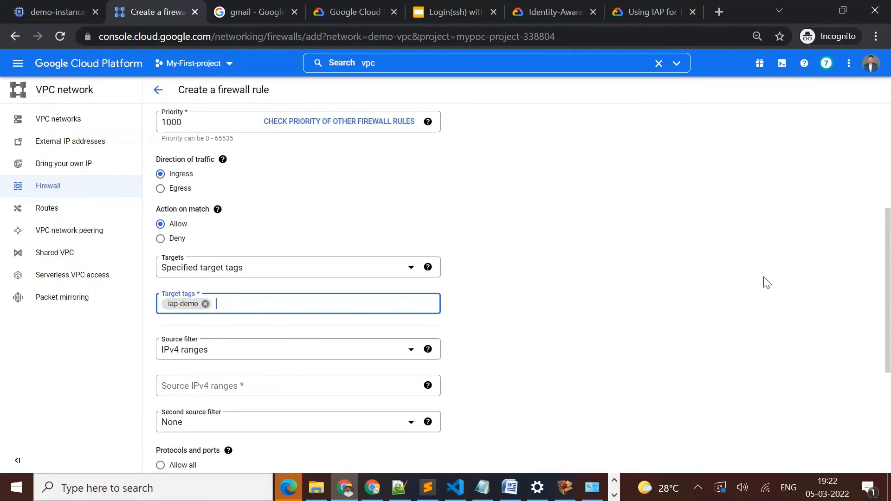
# Step: Set the firewall rule's source IPv4 range to the copied 35.235.240.0/20
pyautogui.click(321, 381)
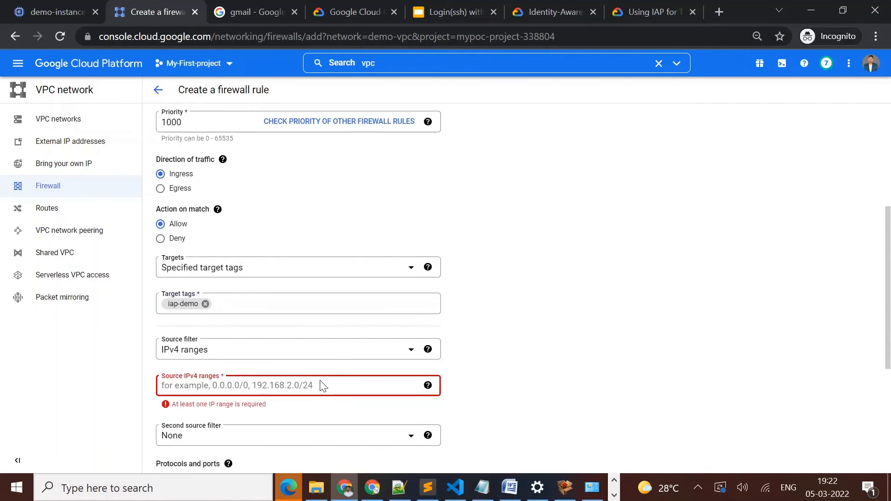
pyautogui.hotkey('ctrl', 'v')
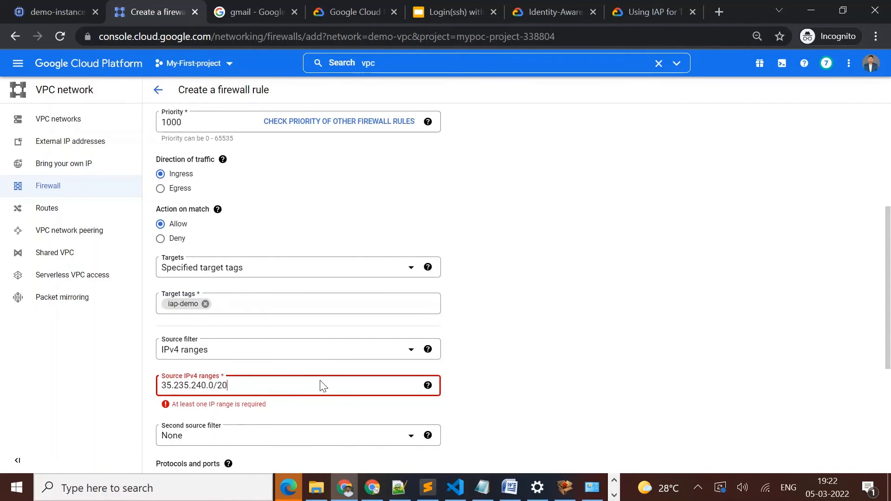
pyautogui.click(551, 369)
# Step: Allow TCP on port 22 in the firewall rule and create the rule
pyautogui.scroll(-1, 888, 338)
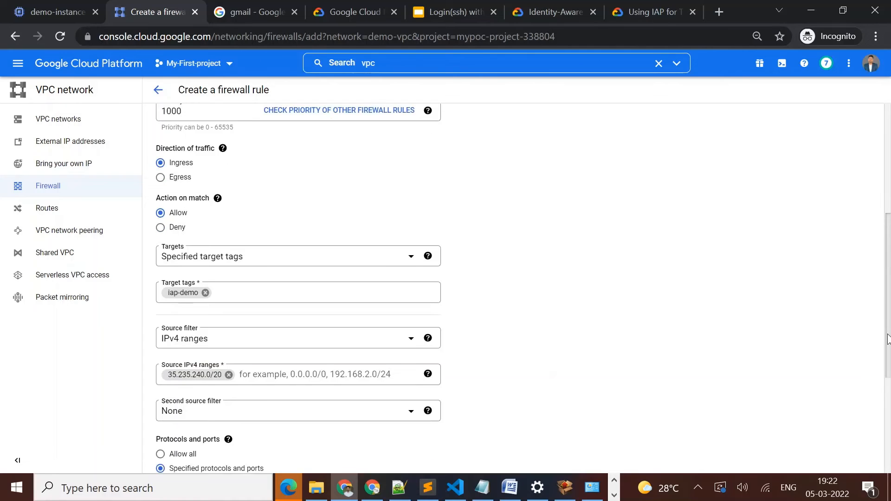
pyautogui.scroll(-4, 888, 339)
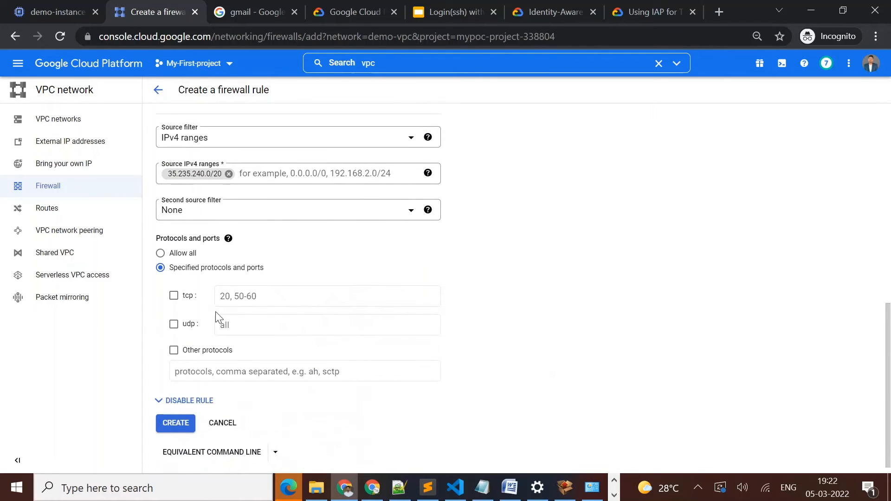
pyautogui.click(174, 296)
pyautogui.click(240, 295)
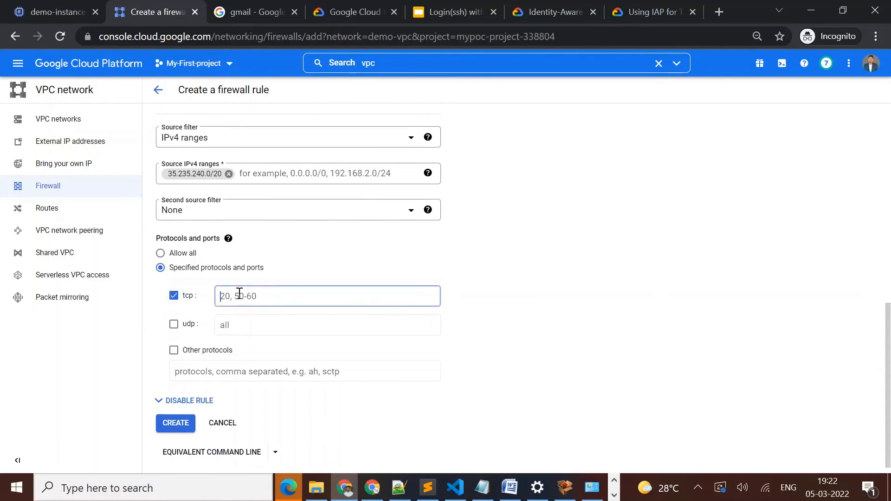
pyautogui.write('22')
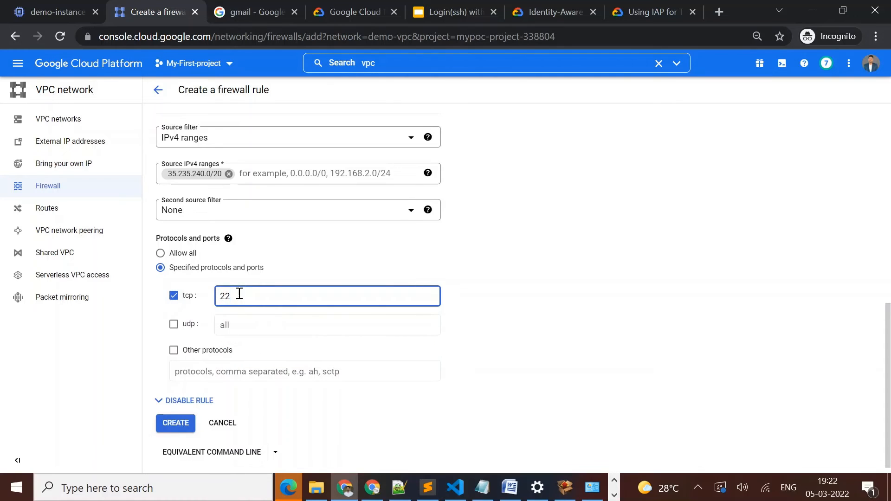
pyautogui.click(171, 434)
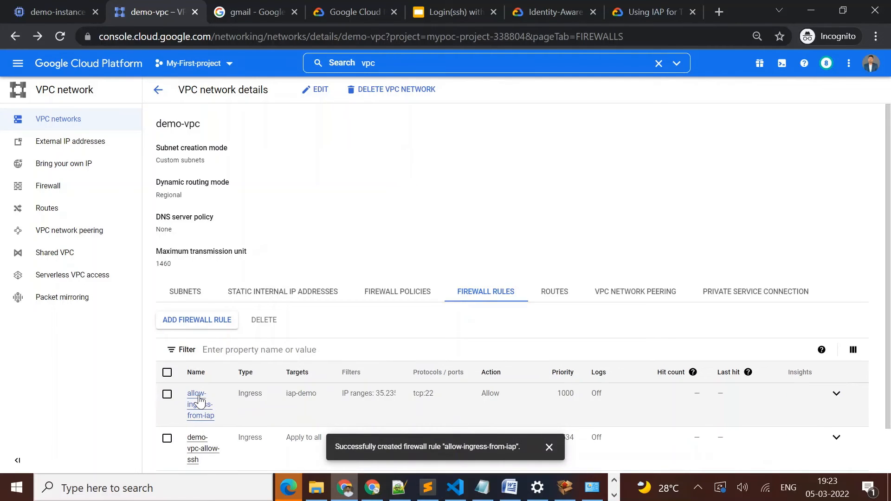
# Step: Open the allow-ingress-from-iap rule and review its details down to the instances it applies to
pyautogui.click(200, 400)
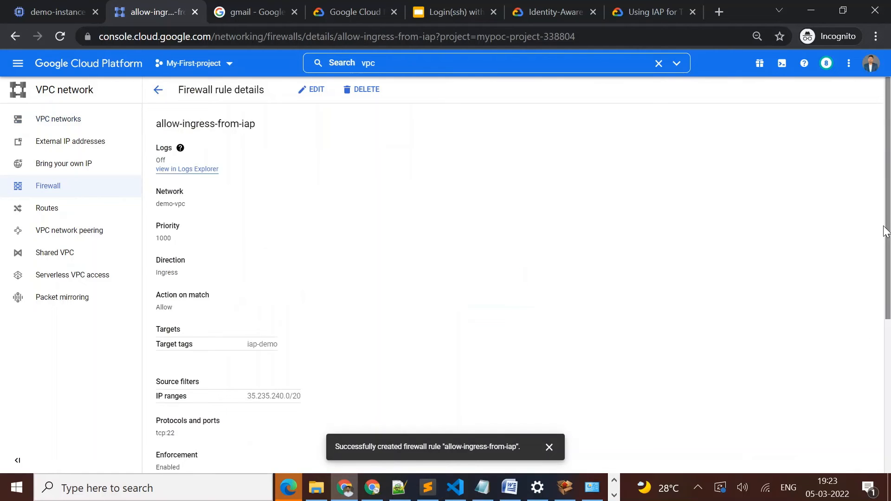
pyautogui.moveTo(887, 234); pyautogui.dragTo(890, 396)
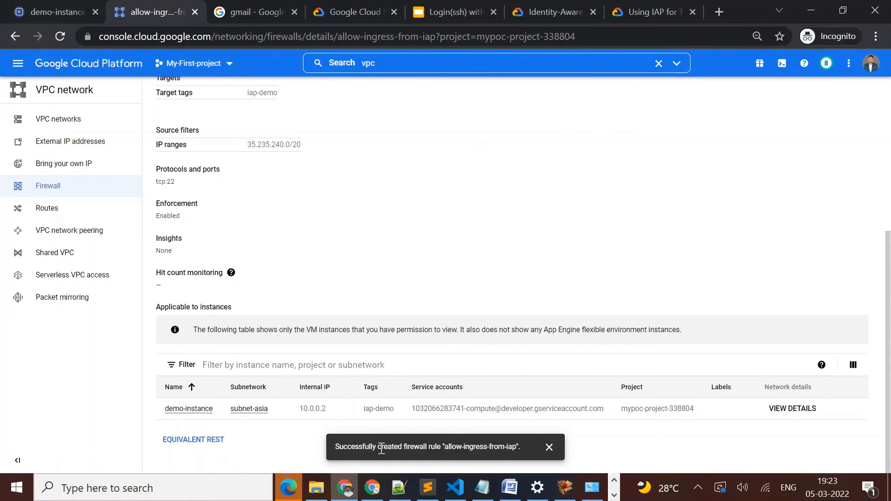
# Step: Switch to the other Chrome window, reload its VM instances list and check whether SSH is available for demo-instance
pyautogui.click(376, 489)
pyautogui.click(84, 10)
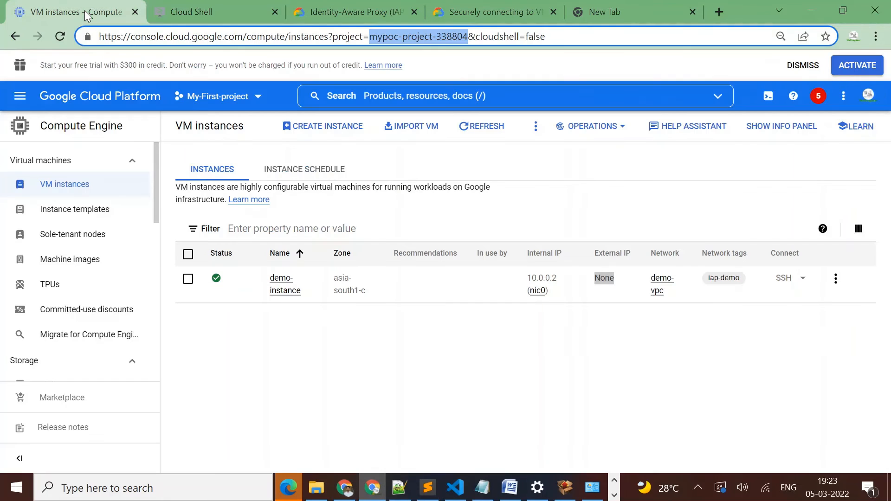
pyautogui.click(57, 39)
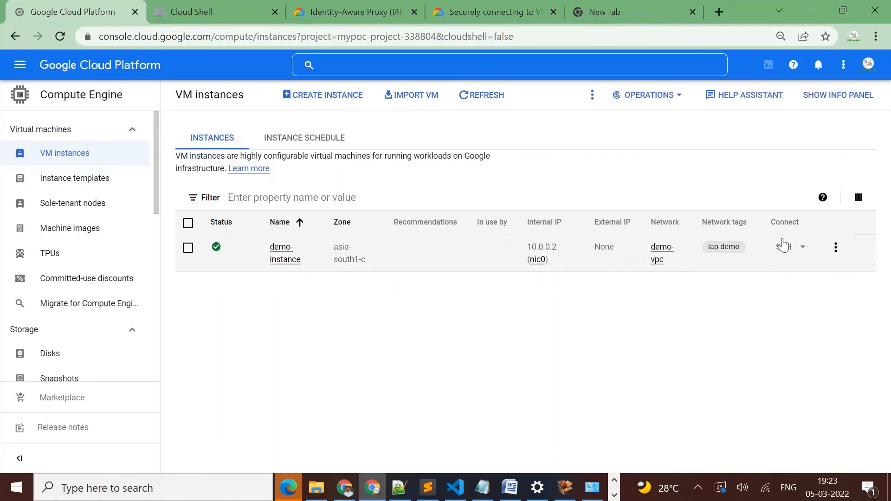
pyautogui.moveTo(784, 245)
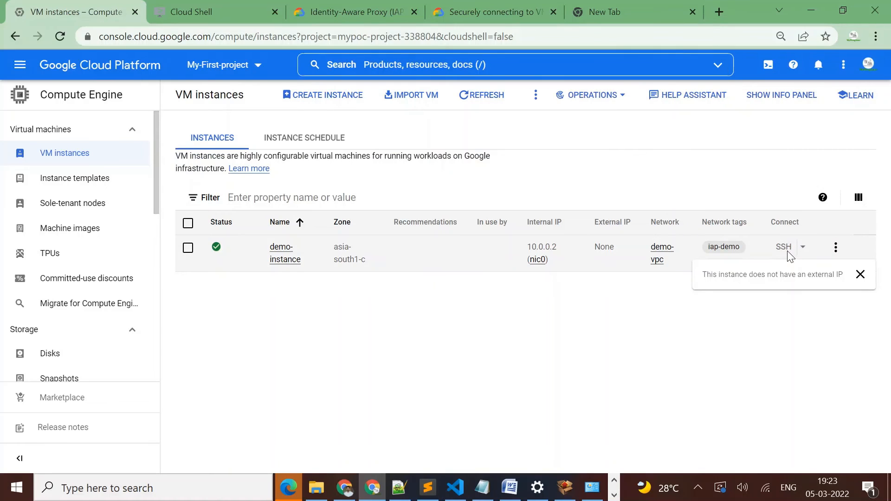
# Step: Return to the Incognito window and open the project's IAM permissions page
pyautogui.click(346, 489)
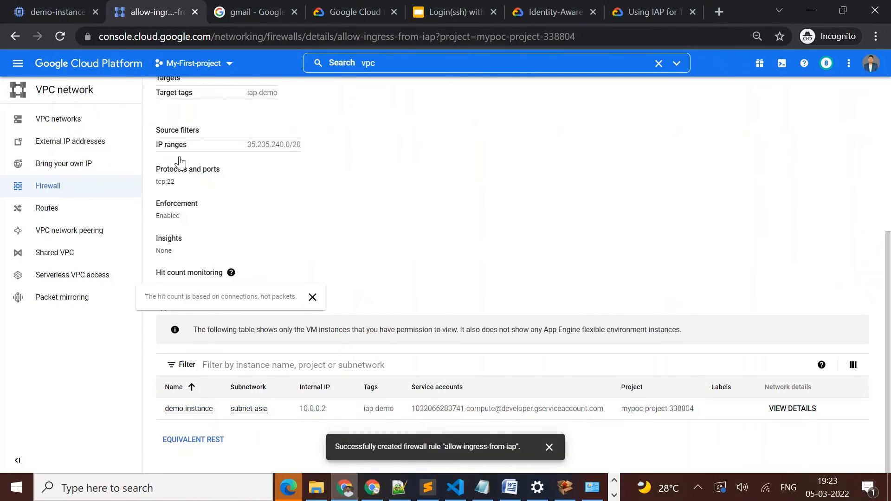
pyautogui.click(18, 64)
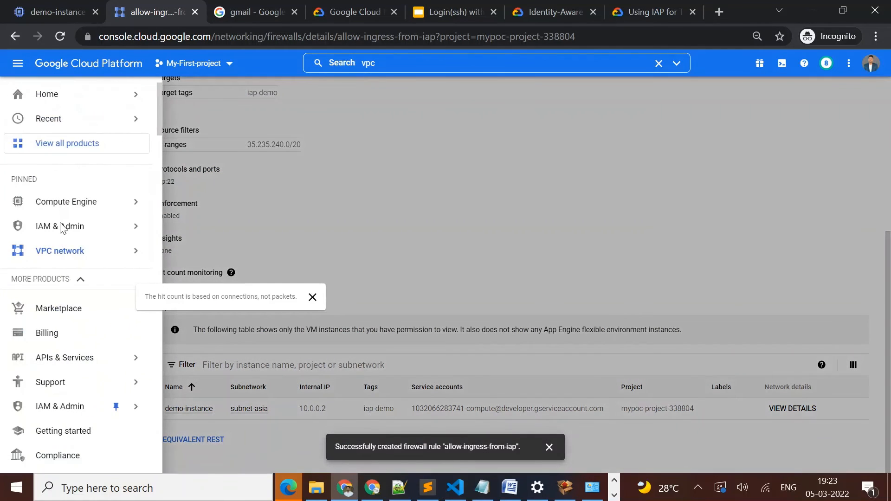
pyautogui.moveTo(62, 229)
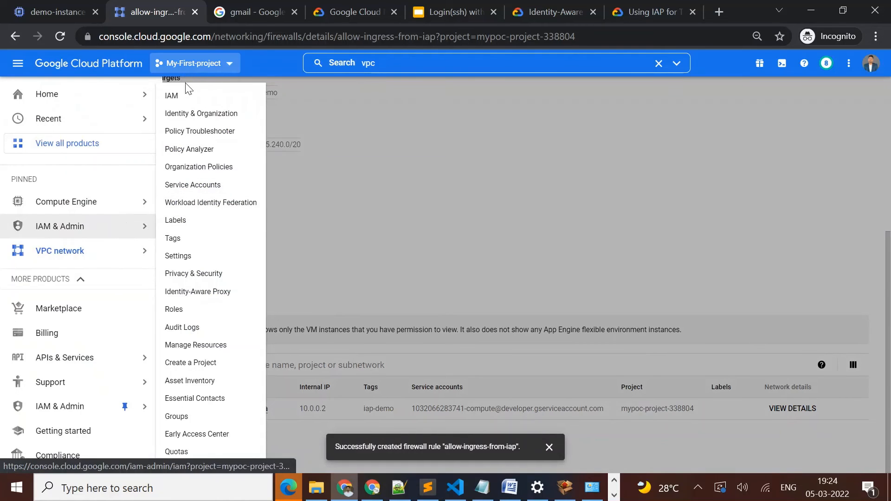
pyautogui.click(185, 99)
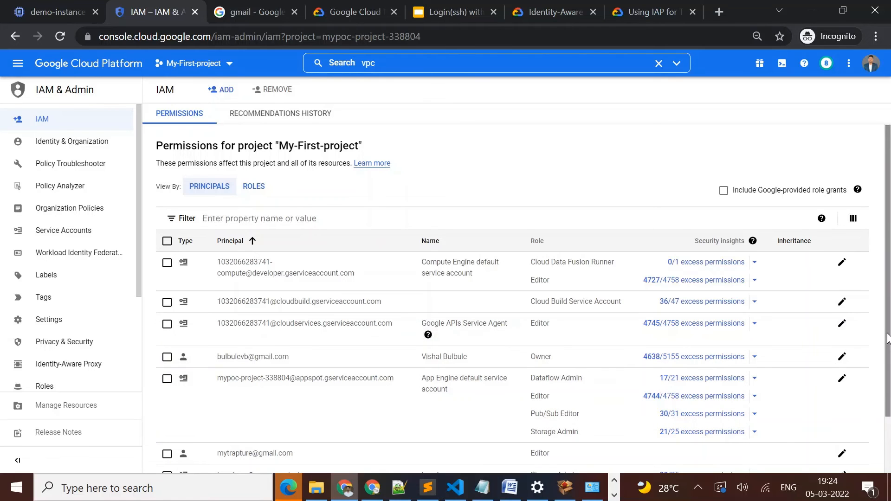
# Step: Grant the user principal whose only role is Editor the additional role IAP-secured Tunnel User and save the permissions
pyautogui.scroll(-3, 888, 338)
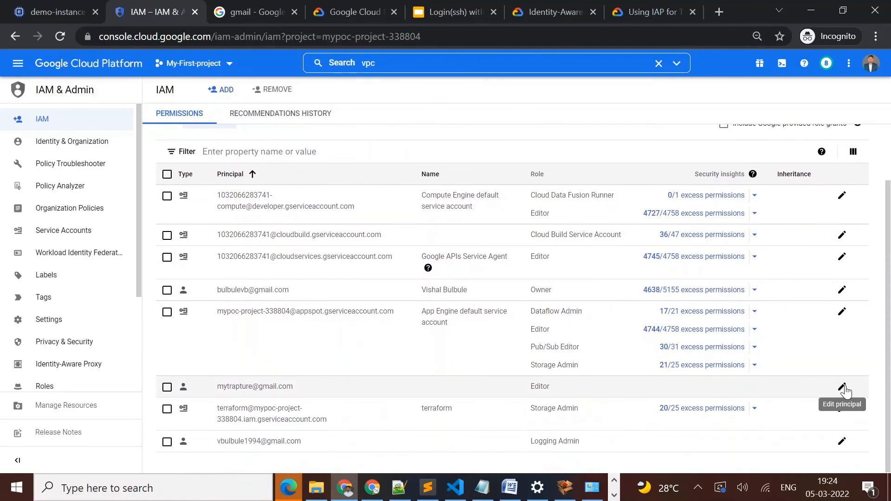
pyautogui.click(843, 387)
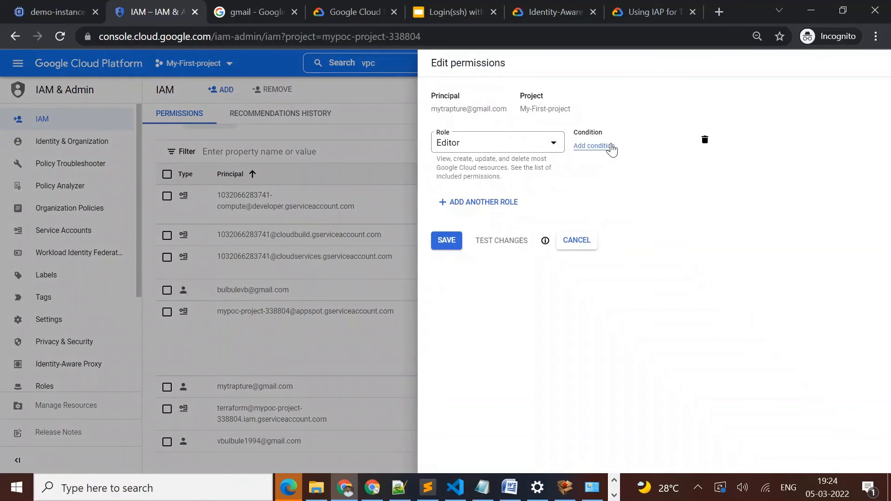
pyautogui.click(484, 201)
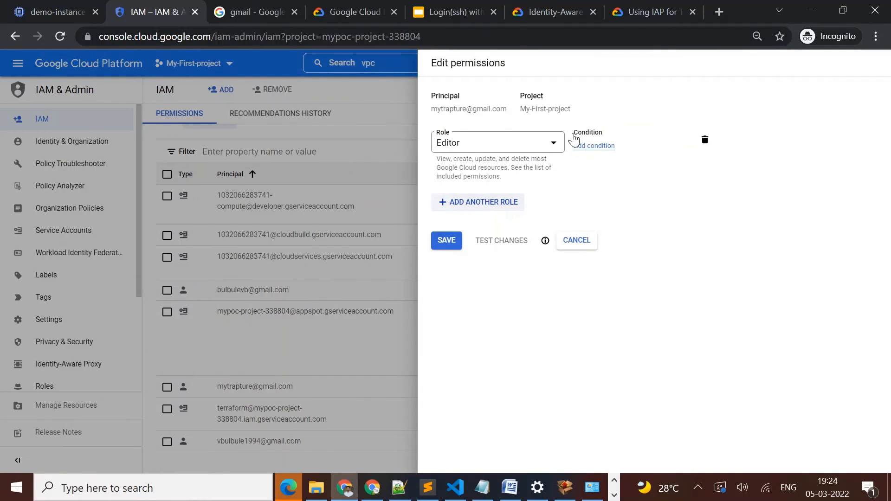
pyautogui.click(474, 208)
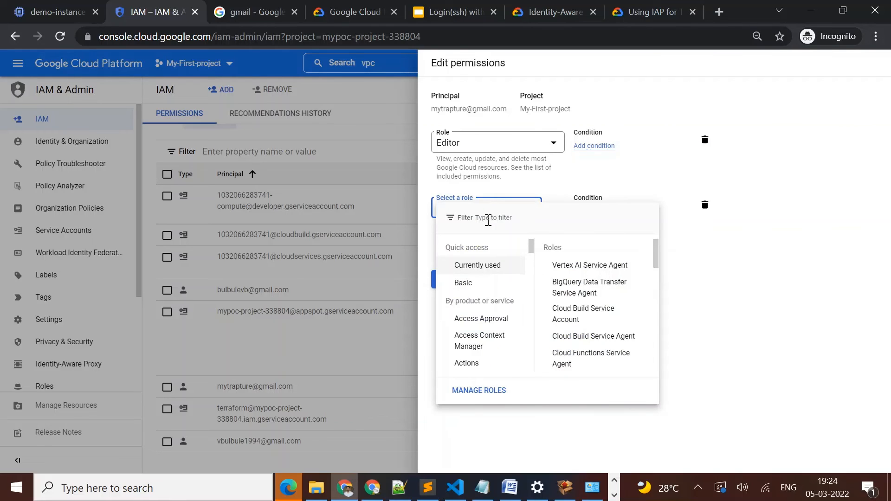
pyautogui.click(488, 221)
pyautogui.write('tunne')
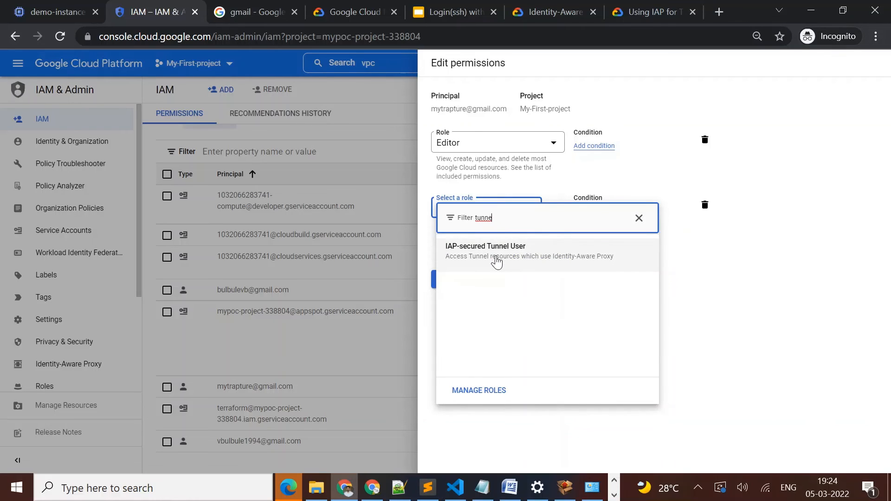
pyautogui.click(496, 262)
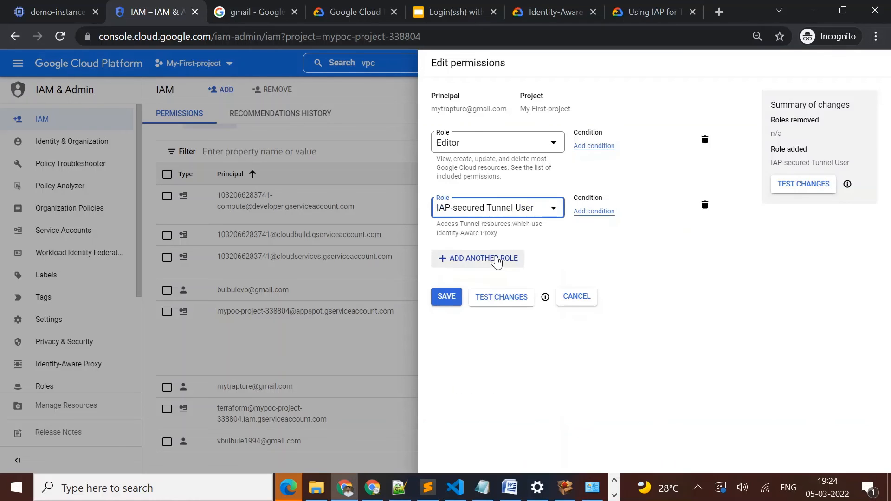
pyautogui.click(439, 302)
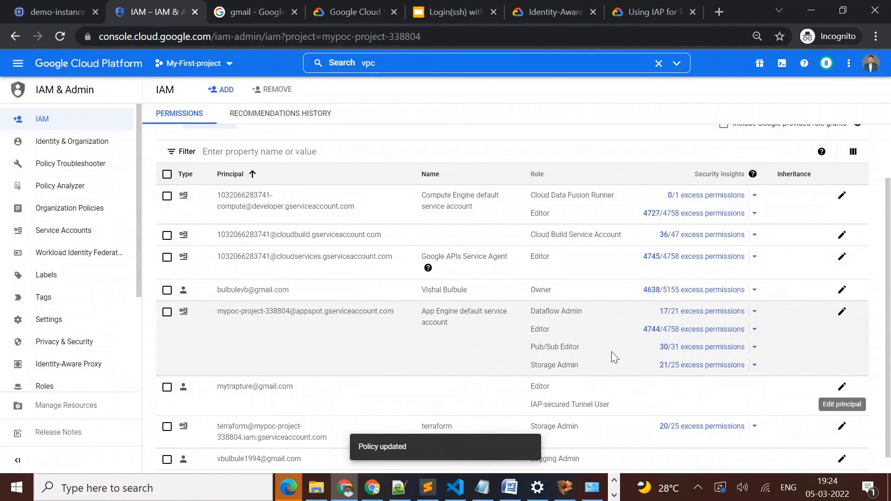
# Step: Switch back to the other Chrome window, reload the VM instances list and open an SSH connection to demo-instance
pyautogui.click(378, 490)
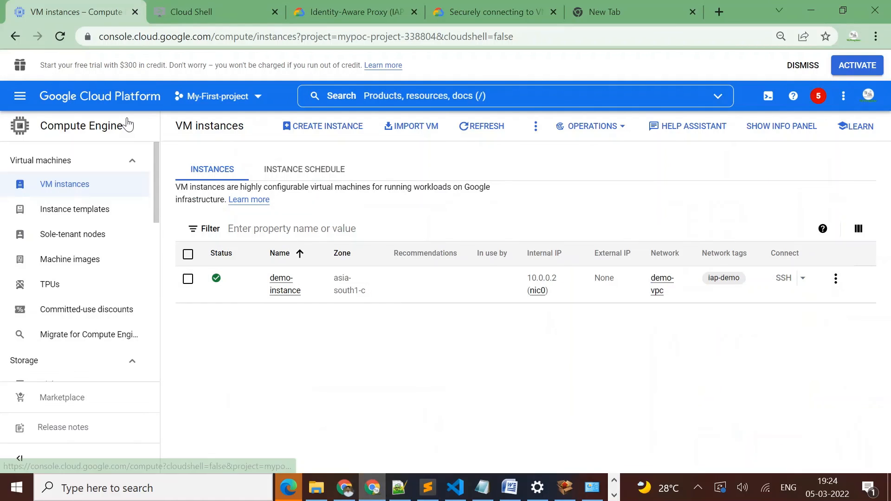
pyautogui.click(60, 37)
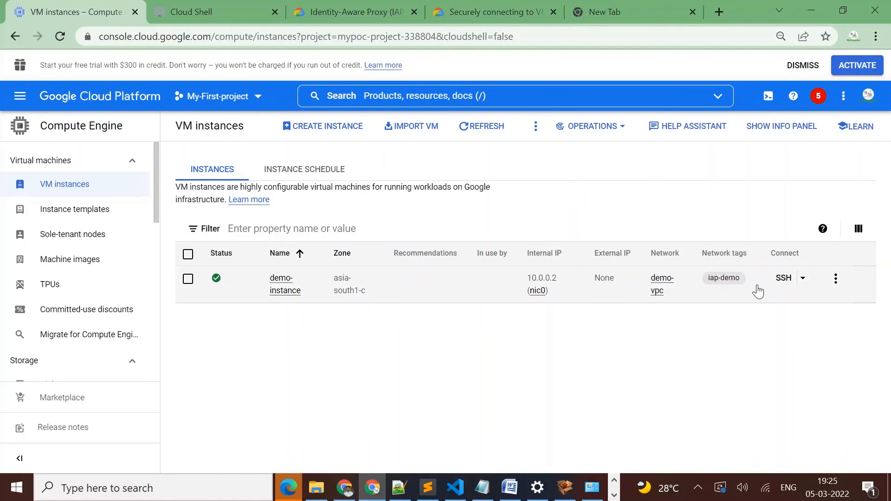
pyautogui.click(781, 286)
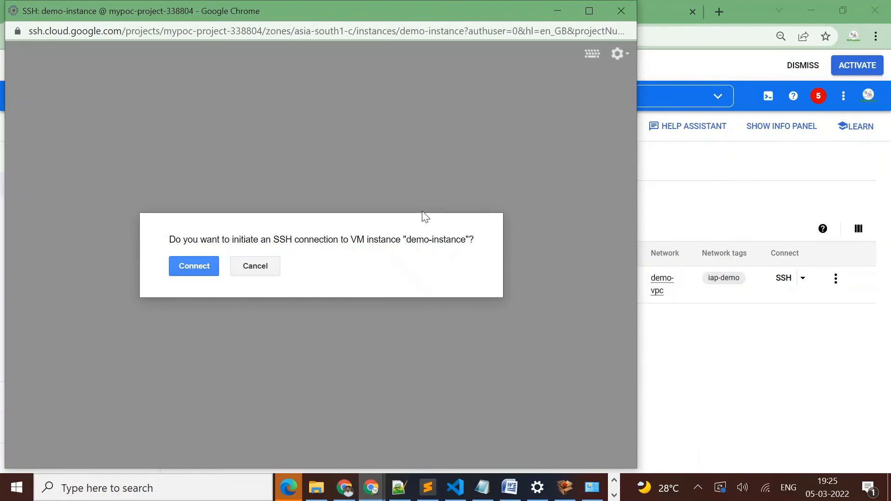
pyautogui.click(208, 268)
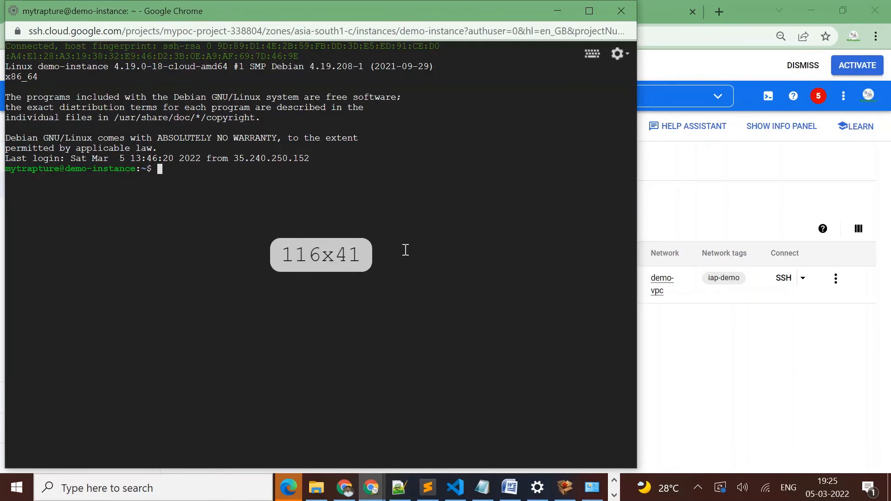
# Step: Run hostname in the SSH terminal to check which machine the session is connected to
pyautogui.press('Return')
pyautogui.press('Return')
pyautogui.press('Return')
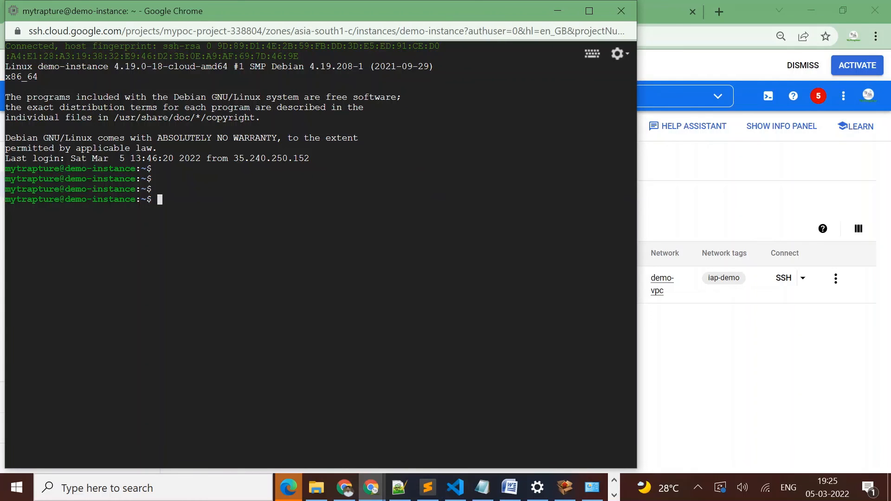
pyautogui.write('hostname')
pyautogui.press('Return')
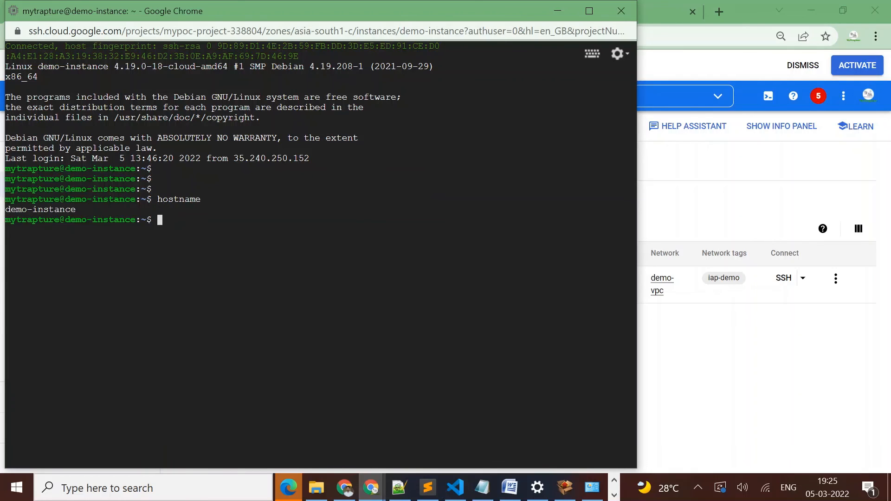
pyautogui.press('Return')
pyautogui.press('Return')
pyautogui.press('Return')
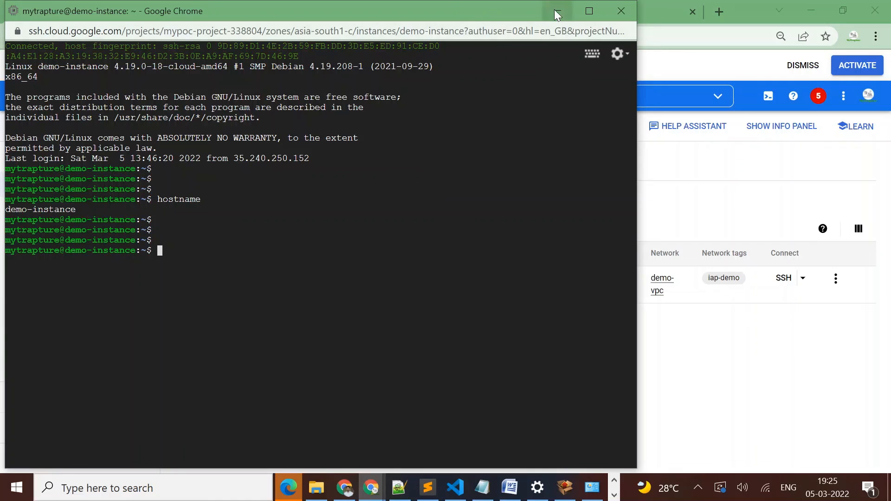
# Step: Minimize the SSH window, switch to Cloud Shell and rerun gcloud compute ssh demo-instance --zone=asia-south1-c
pyautogui.click(557, 11)
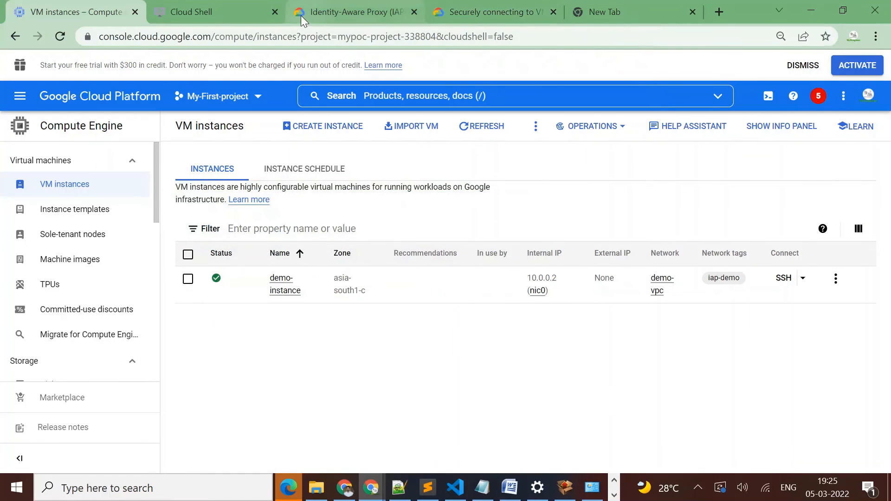
pyautogui.click(318, 13)
pyautogui.click(233, 10)
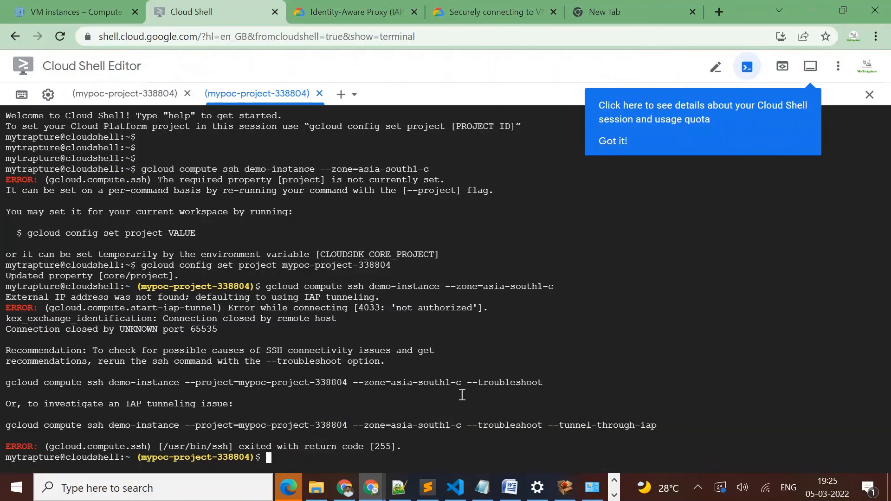
pyautogui.press('Up')
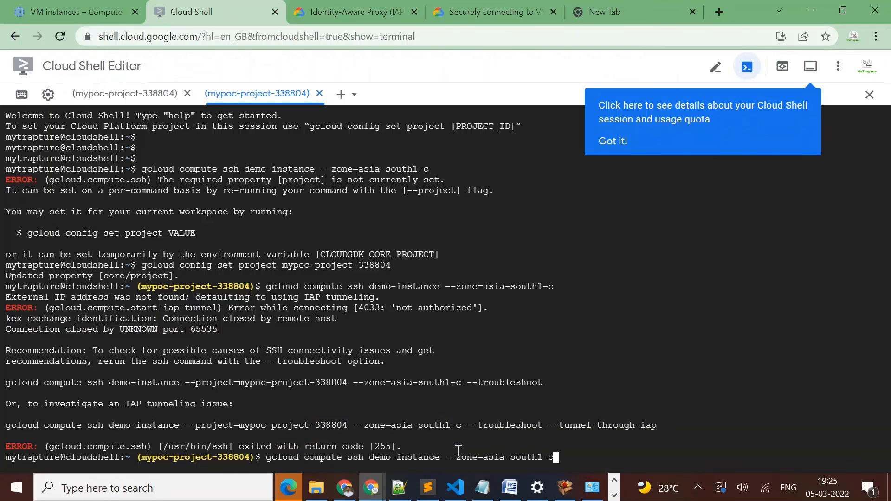
pyautogui.press('Return')
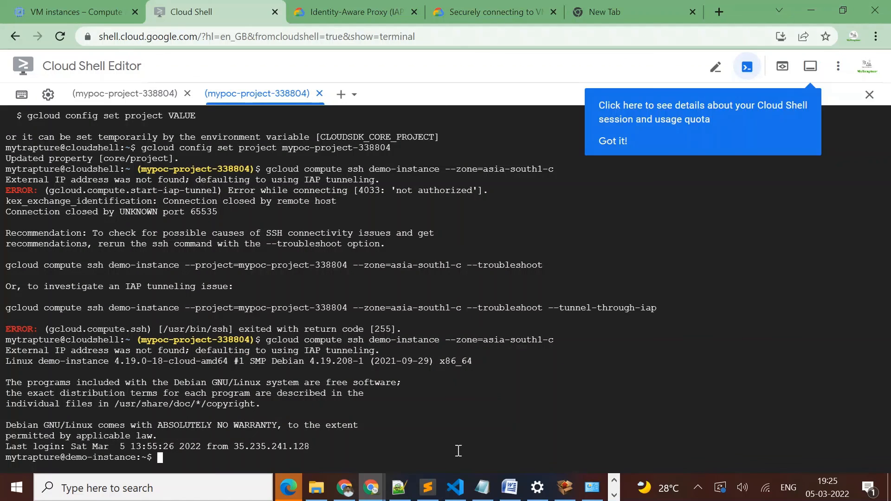
# Step: Run hostname in the Cloud Shell SSH session to check the connected machine, and return to the VM instances list
pyautogui.press('Return')
pyautogui.press('Return')
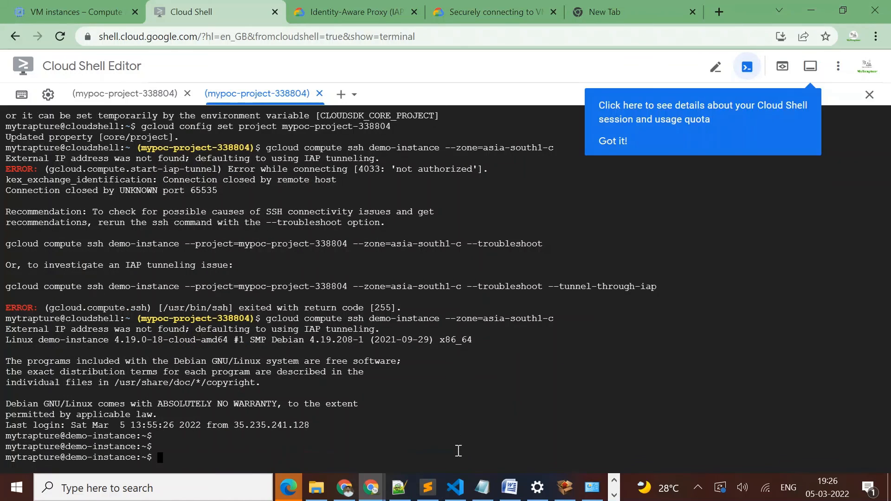
pyautogui.write('hostname')
pyautogui.press('Return')
pyautogui.press('Return')
pyautogui.press('Return')
pyautogui.press('Return')
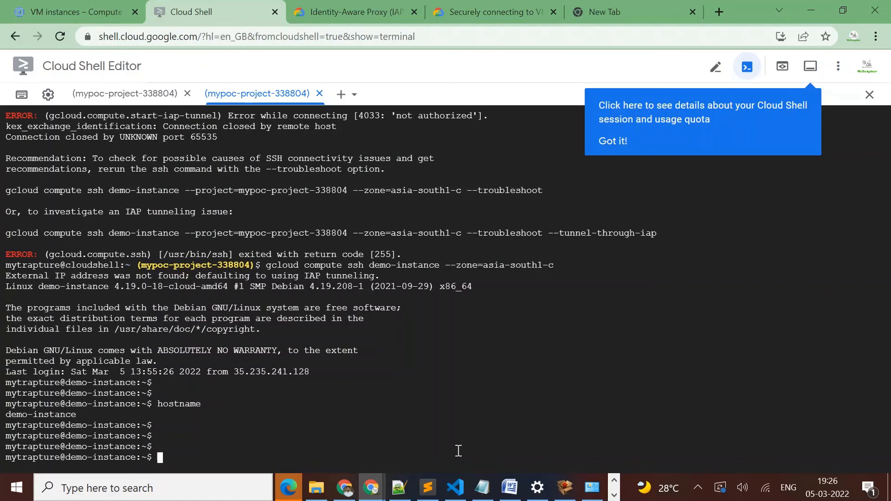
pyautogui.click(57, 6)
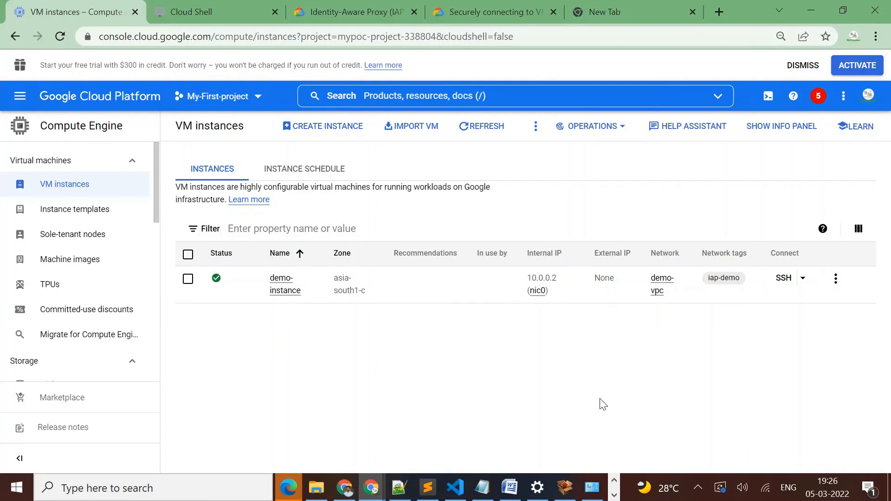